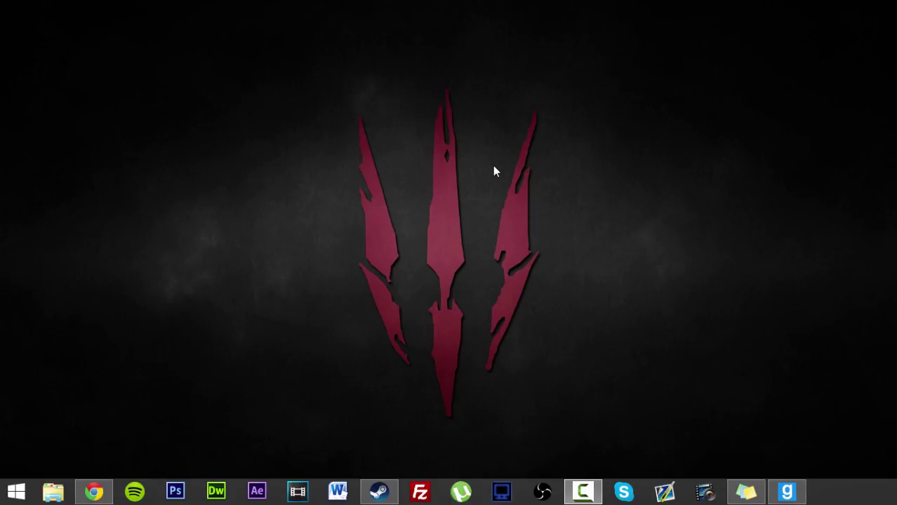
Step: Bring up the Steam library at the Garry's Mod page and enlarge its window to fit the desktop
{"action": "left_click", "coordinate": [83, 1]}
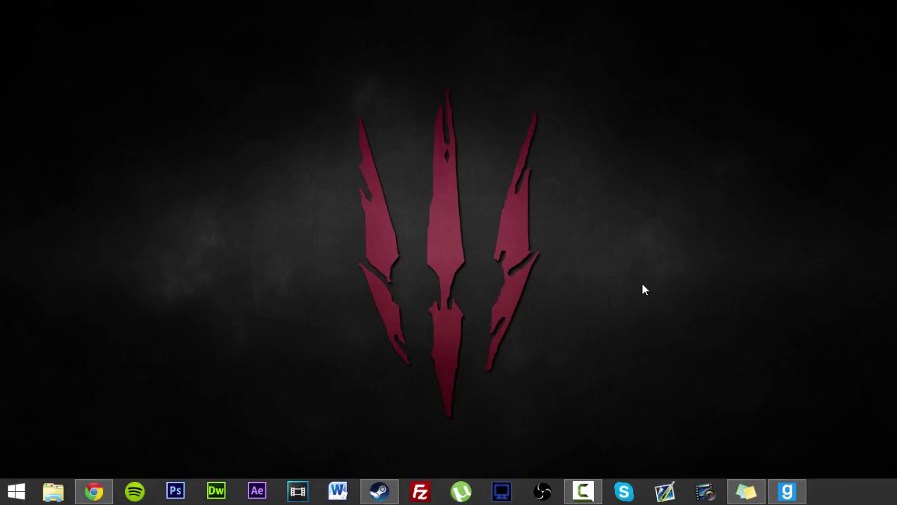
{"action": "left_click", "coordinate": [786, 492]}
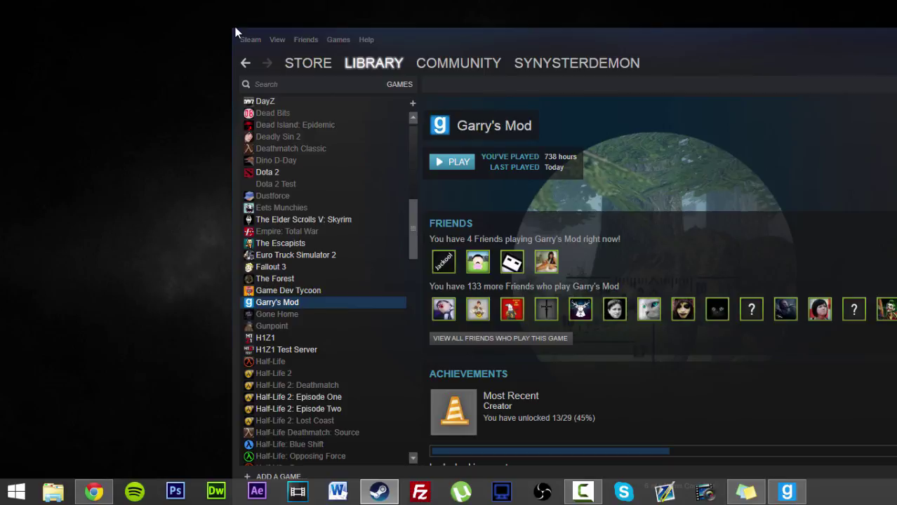
{"action": "left_click_drag", "start_coordinate": [475, 39], "coordinate": [320, 40]}
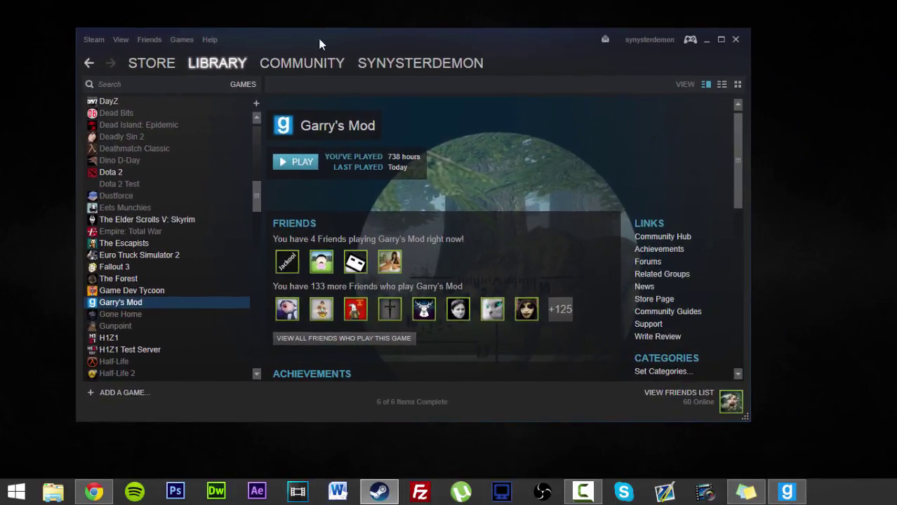
{"action": "left_click_drag", "start_coordinate": [749, 155], "coordinate": [839, 150]}
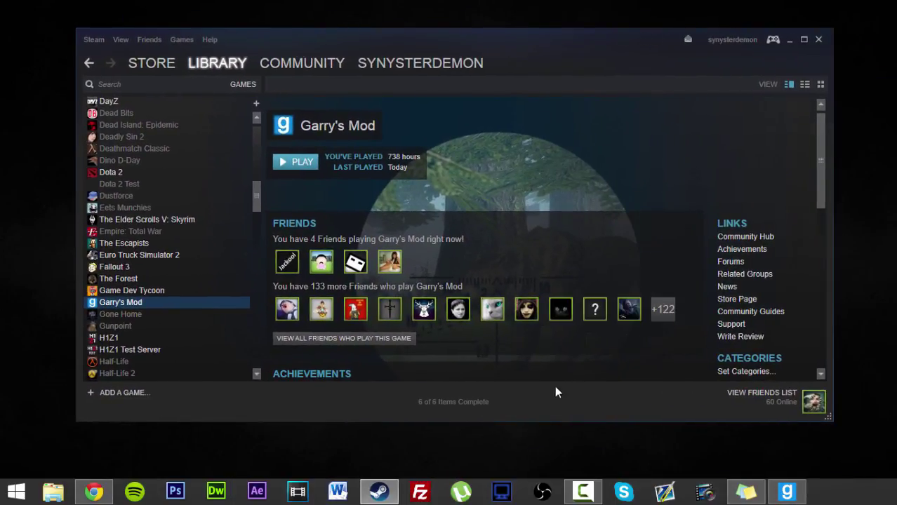
{"action": "left_click_drag", "start_coordinate": [548, 421], "coordinate": [546, 456]}
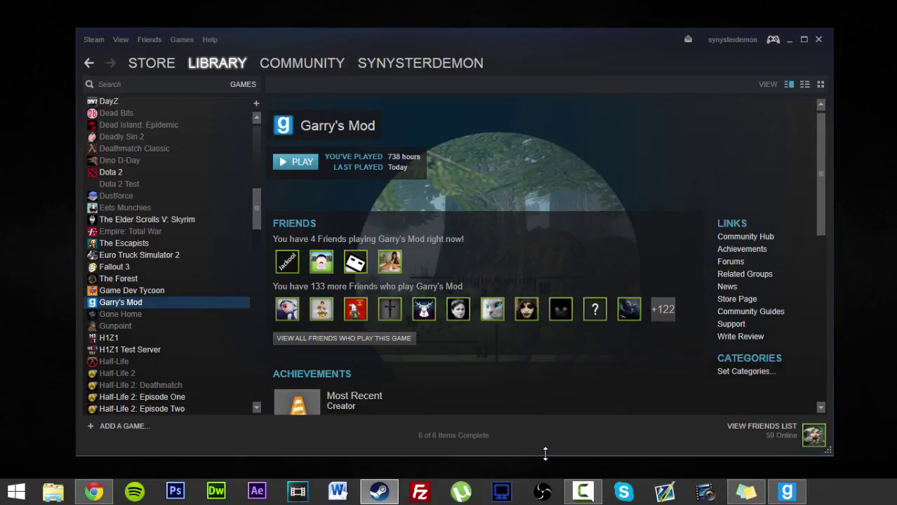
Step: Open the Garry's Mod Workshop and go to the browsing list of its most popular items
{"action": "left_click_drag", "start_coordinate": [819, 207], "coordinate": [822, 337]}
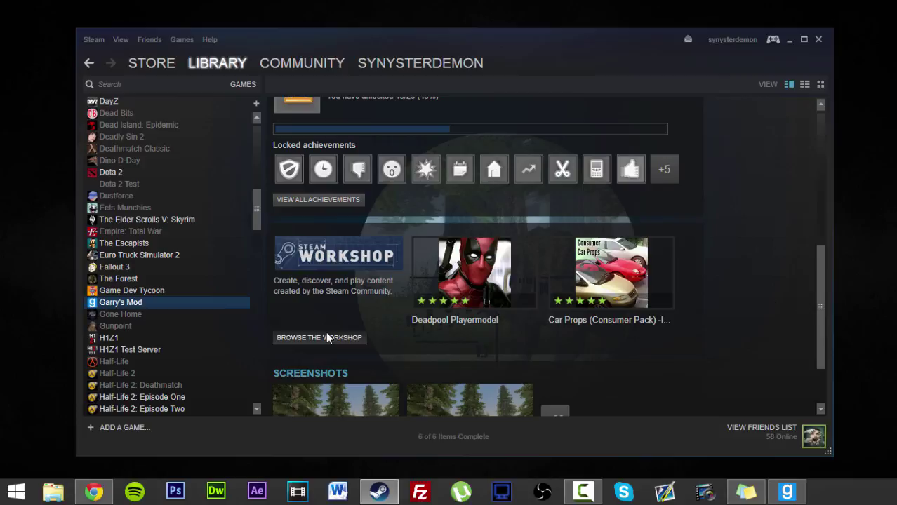
{"action": "left_click", "coordinate": [305, 337]}
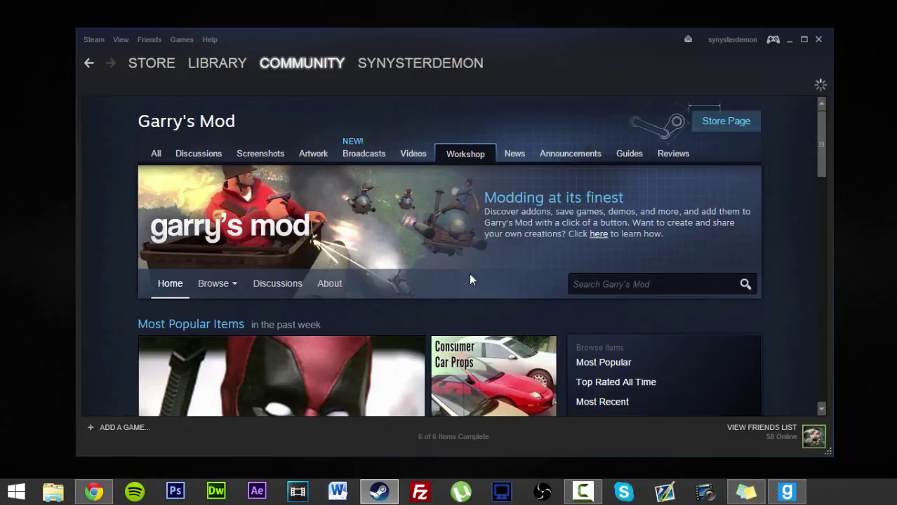
{"action": "left_click_drag", "start_coordinate": [818, 127], "coordinate": [825, 156]}
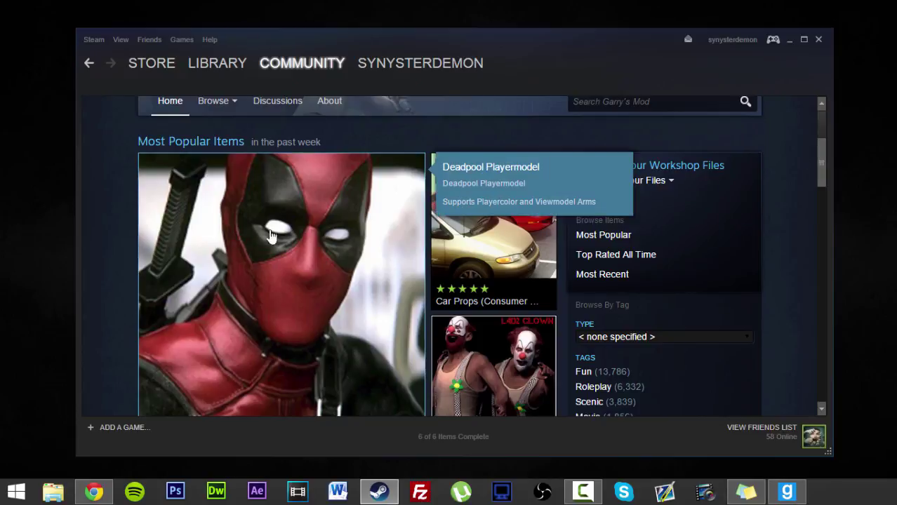
{"action": "left_click", "coordinate": [211, 119]}
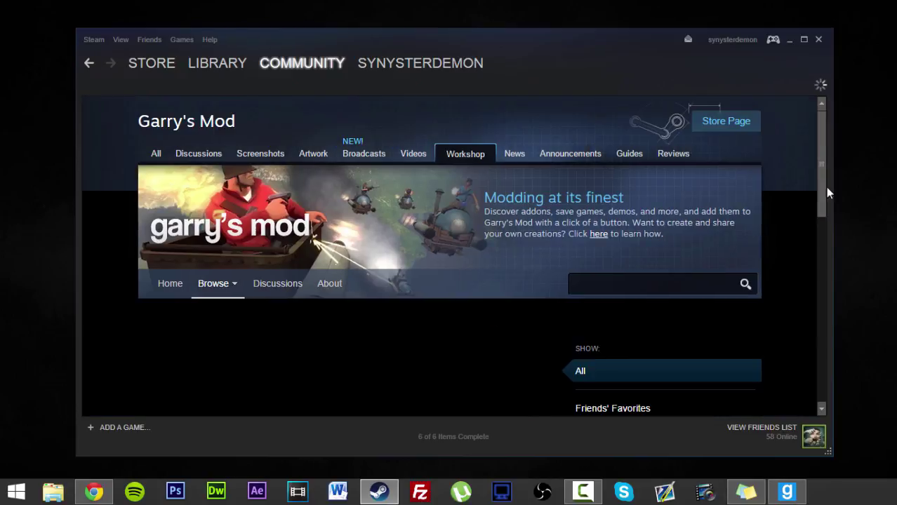
Step: Look through successive pages of the most popular Workshop items to find an addon
{"action": "left_click_drag", "start_coordinate": [820, 155], "coordinate": [829, 389]}
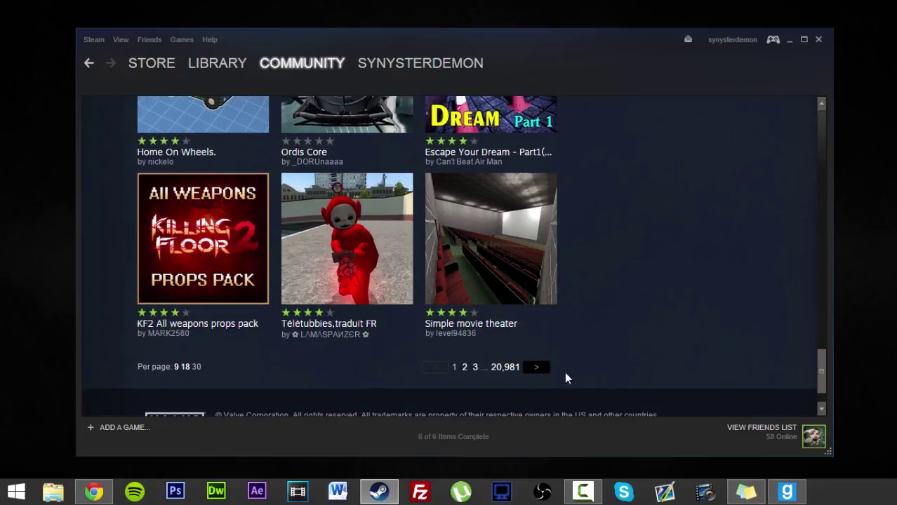
{"action": "left_click", "coordinate": [533, 372]}
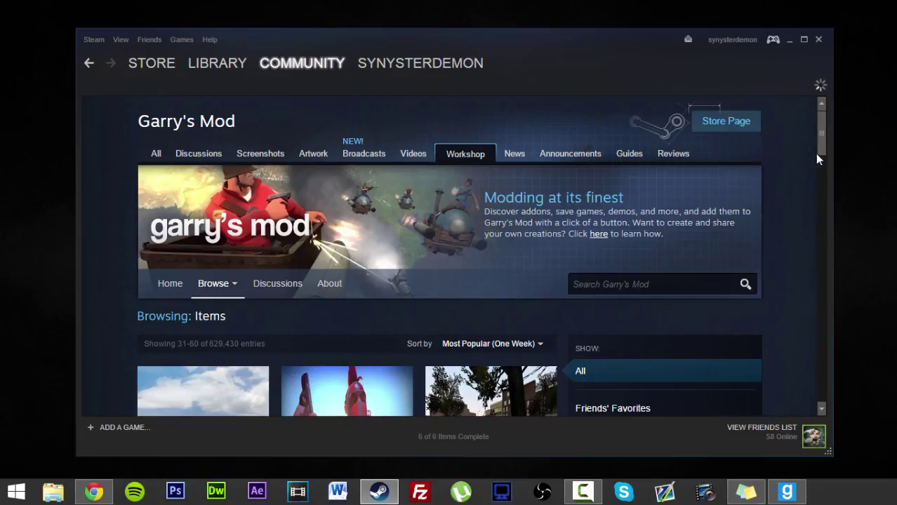
{"action": "left_click_drag", "start_coordinate": [820, 143], "coordinate": [851, 372]}
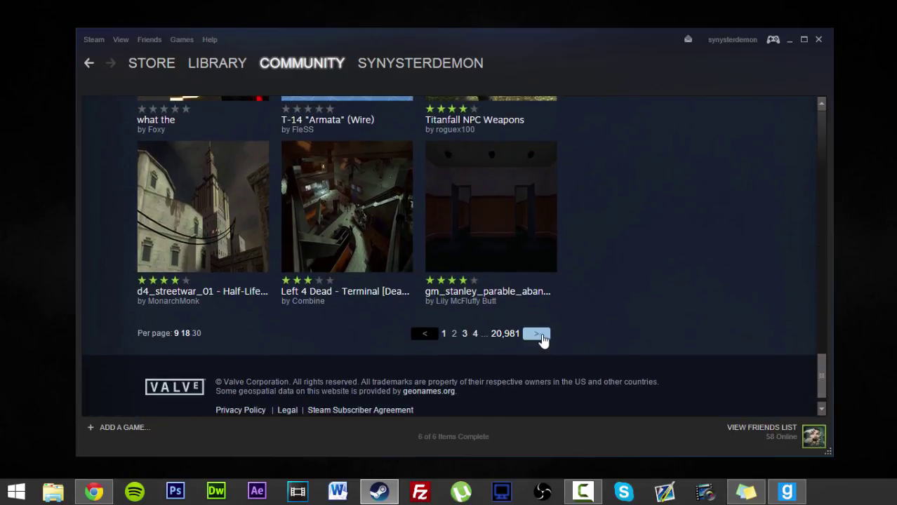
{"action": "left_click", "coordinate": [543, 340]}
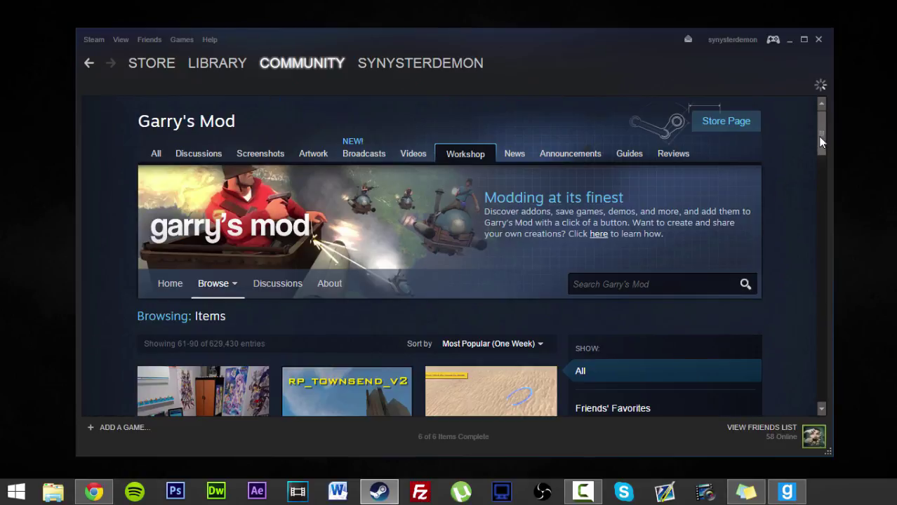
{"action": "left_click_drag", "start_coordinate": [822, 140], "coordinate": [873, 394]}
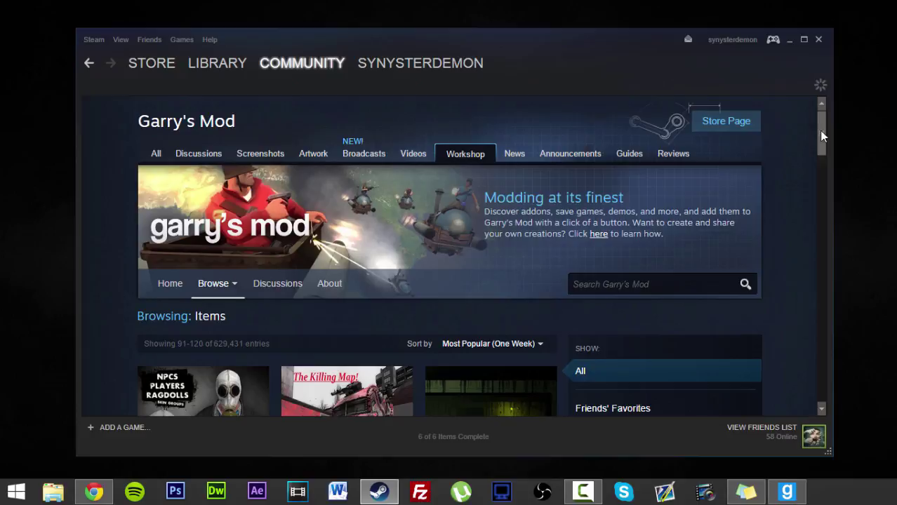
{"action": "left_click_drag", "start_coordinate": [822, 134], "coordinate": [852, 294]}
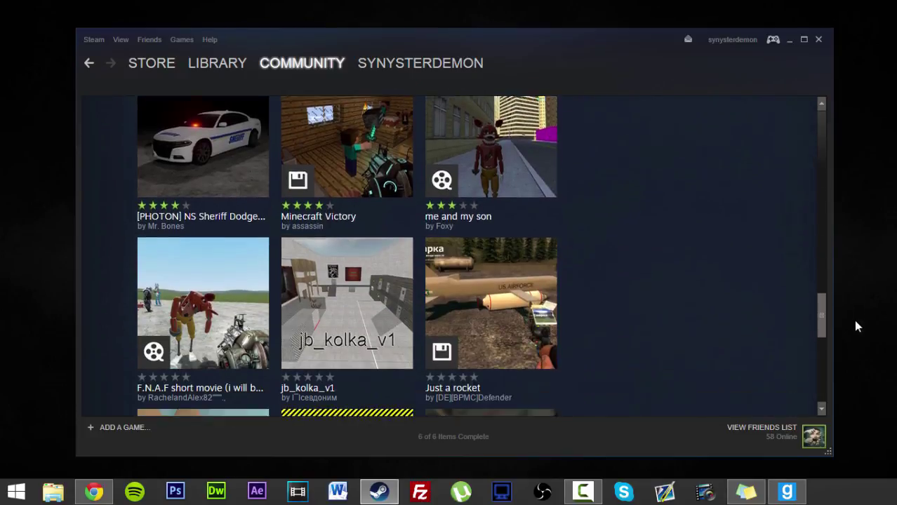
{"action": "scroll", "coordinate": [854, 327], "scroll_direction": "down", "scroll_amount": 5}
{"action": "scroll", "coordinate": [835, 361], "scroll_direction": "down", "scroll_amount": 3}
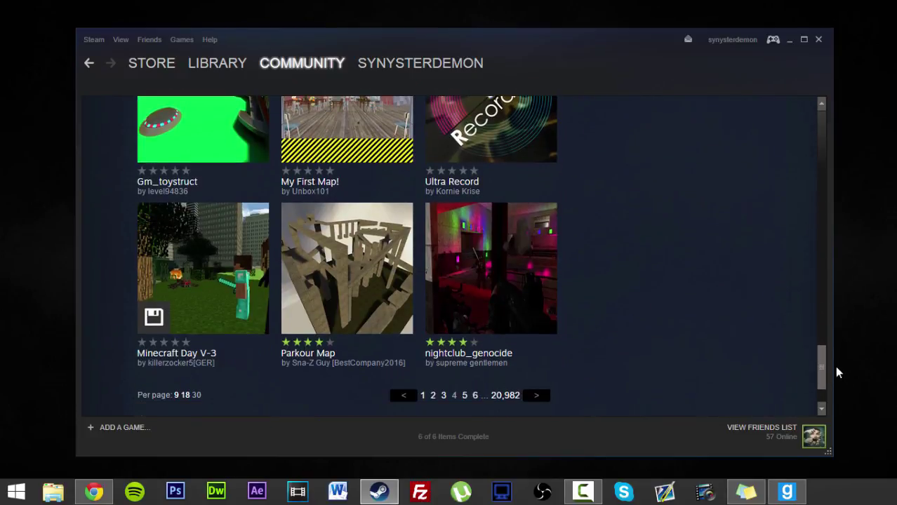
{"action": "left_click", "coordinate": [537, 387]}
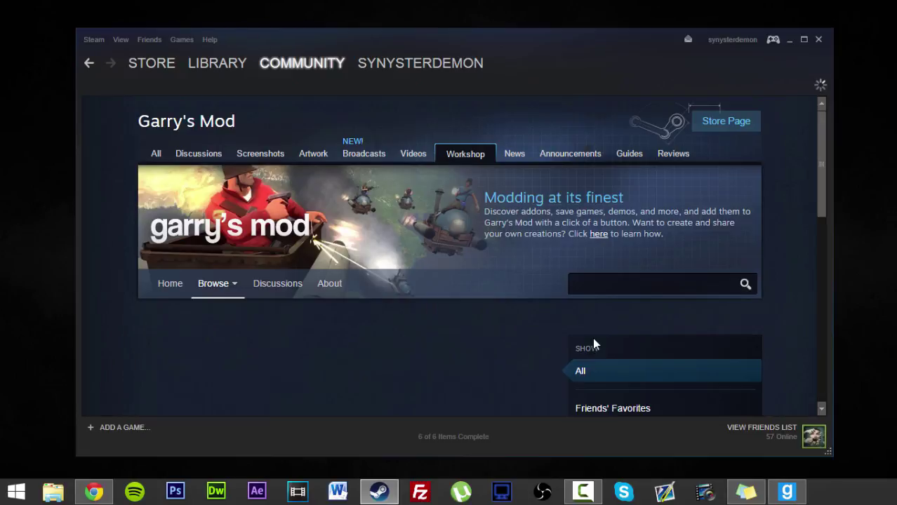
{"action": "left_click_drag", "start_coordinate": [821, 133], "coordinate": [871, 381]}
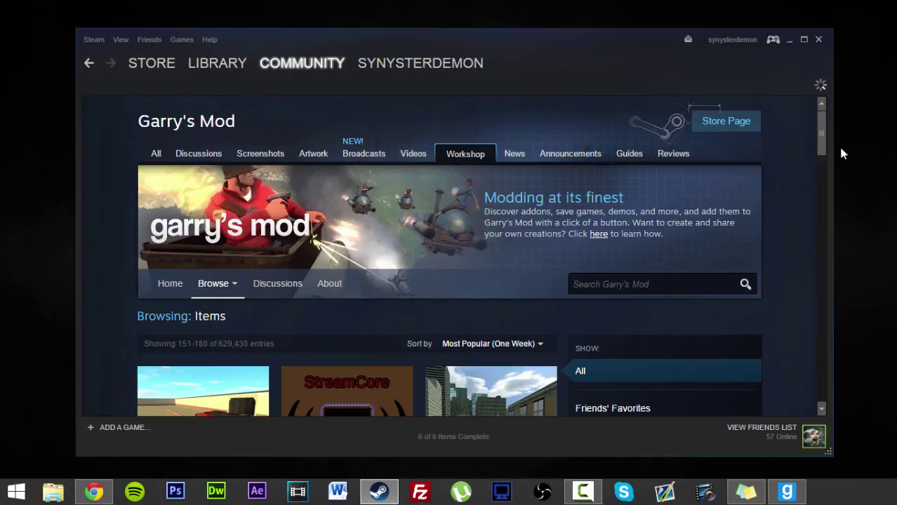
Step: Open the World War II Weapons addon page from the Workshop listing
{"action": "left_click_drag", "start_coordinate": [820, 135], "coordinate": [861, 255]}
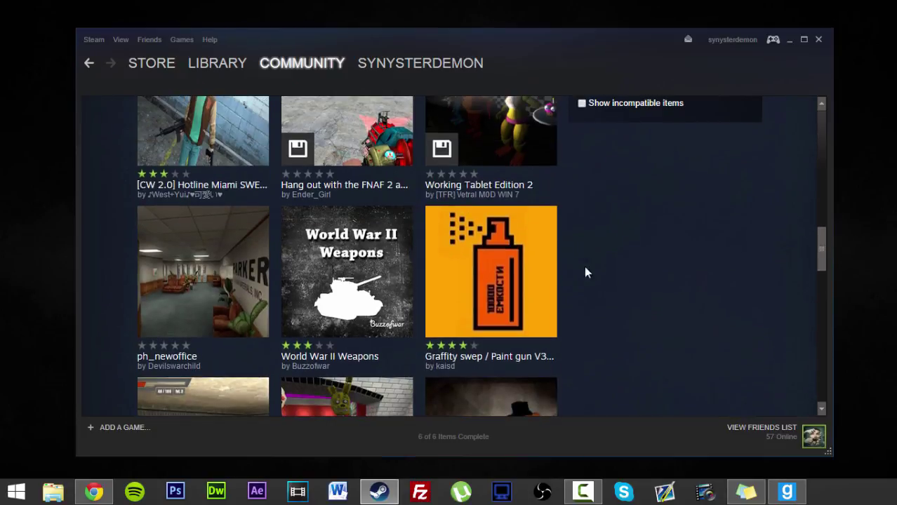
{"action": "mouse_move", "coordinate": [355, 270]}
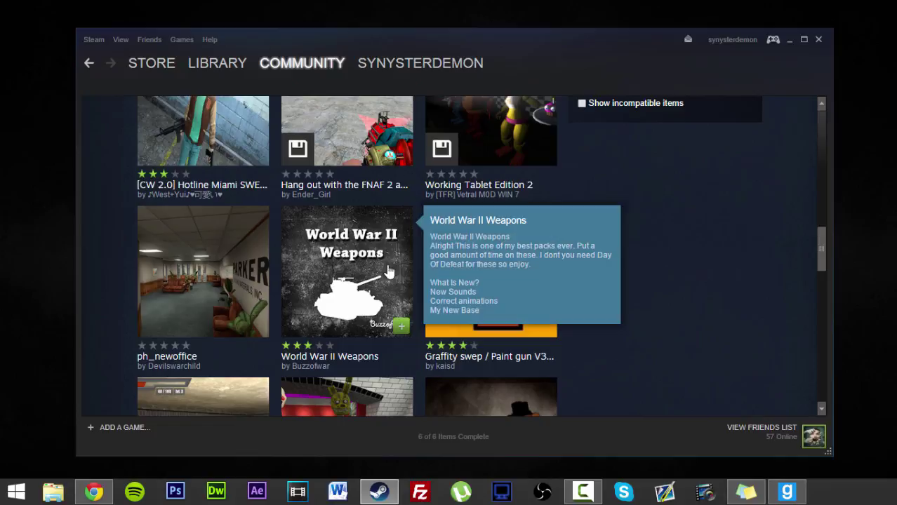
{"action": "left_click", "coordinate": [390, 271]}
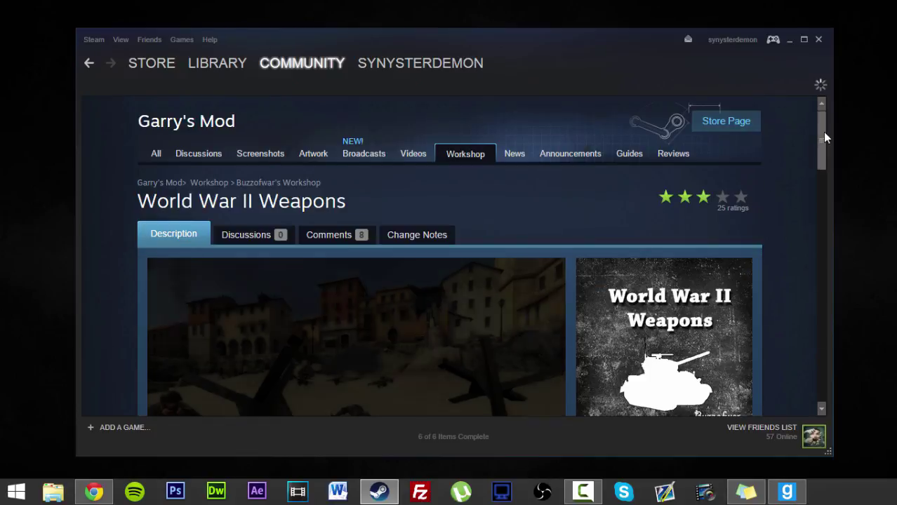
Step: View several of the preview screenshots on the World War II Weapons addon page
{"action": "left_click_drag", "start_coordinate": [823, 132], "coordinate": [825, 170]}
{"action": "left_click", "coordinate": [275, 347]}
{"action": "left_click", "coordinate": [355, 351]}
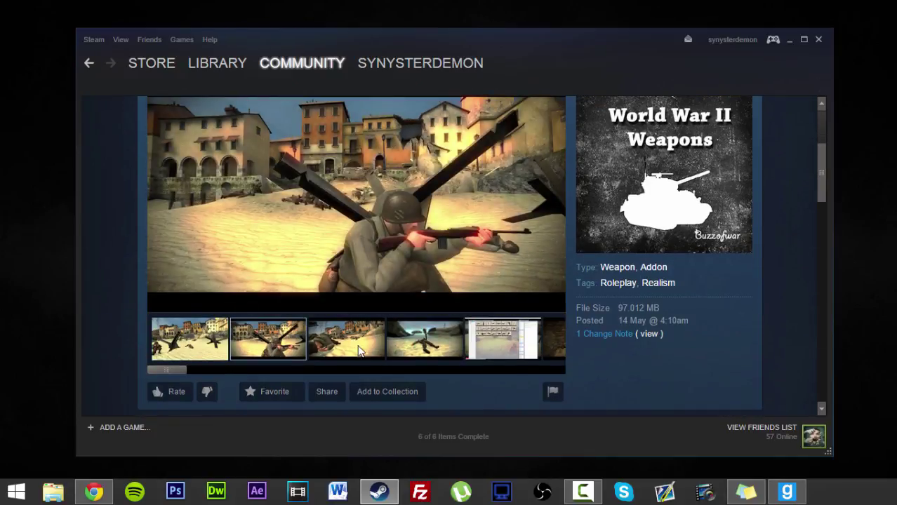
{"action": "left_click", "coordinate": [427, 350]}
{"action": "left_click", "coordinate": [267, 357]}
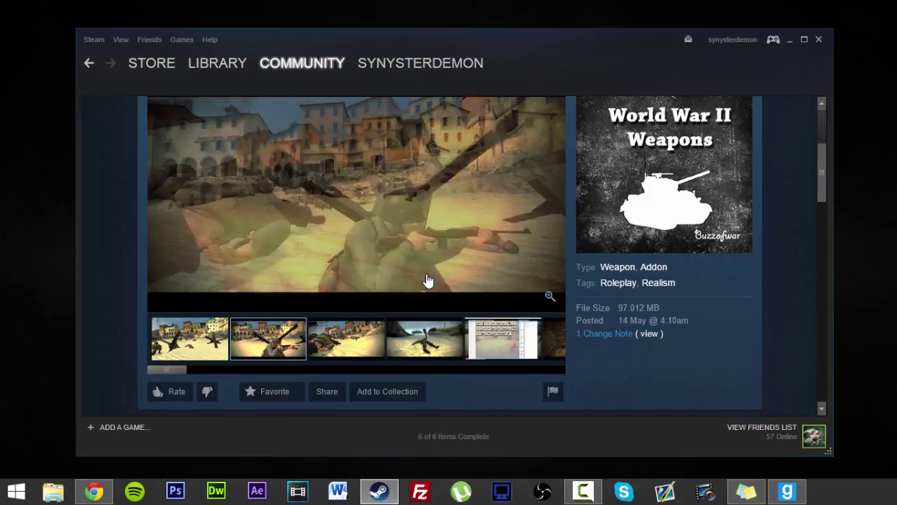
{"action": "left_click", "coordinate": [238, 368]}
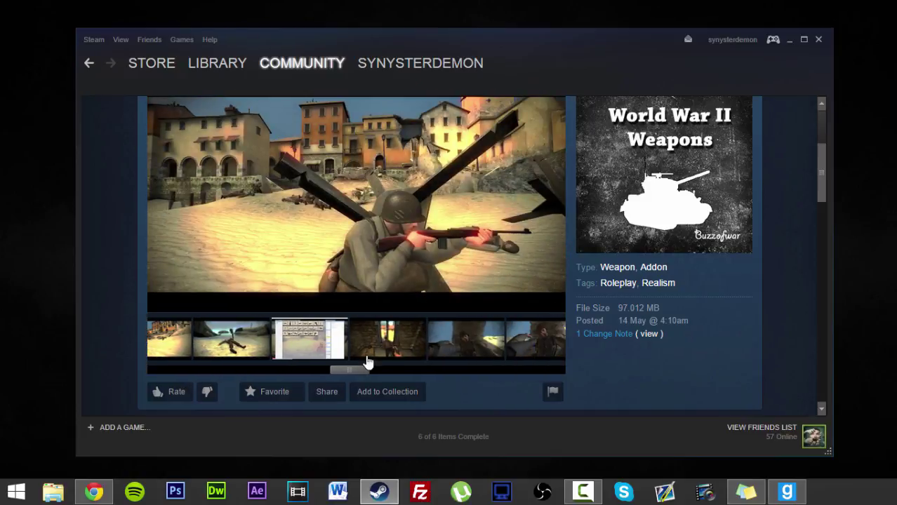
{"action": "left_click", "coordinate": [389, 338]}
{"action": "left_click", "coordinate": [456, 340]}
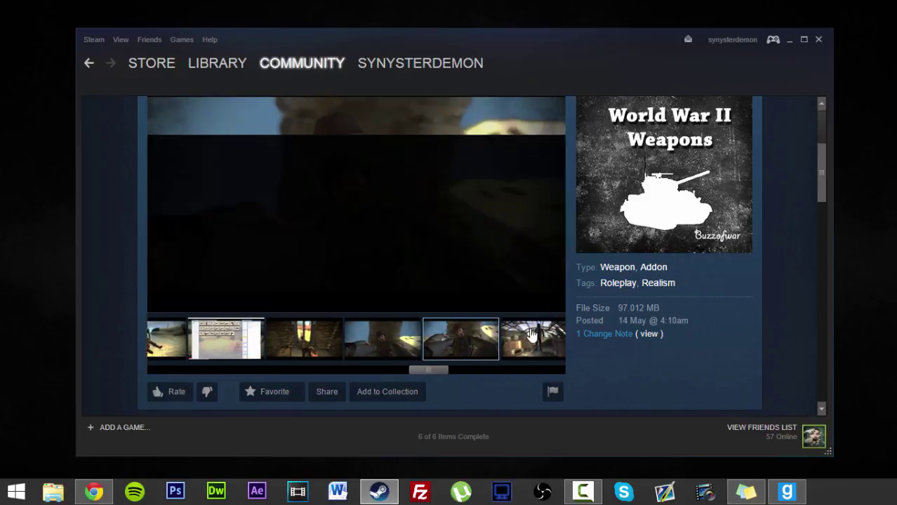
Step: Subscribe to the World War II Weapons addon and check its download in the Garry's Mod window
{"action": "left_click_drag", "start_coordinate": [821, 172], "coordinate": [803, 207]}
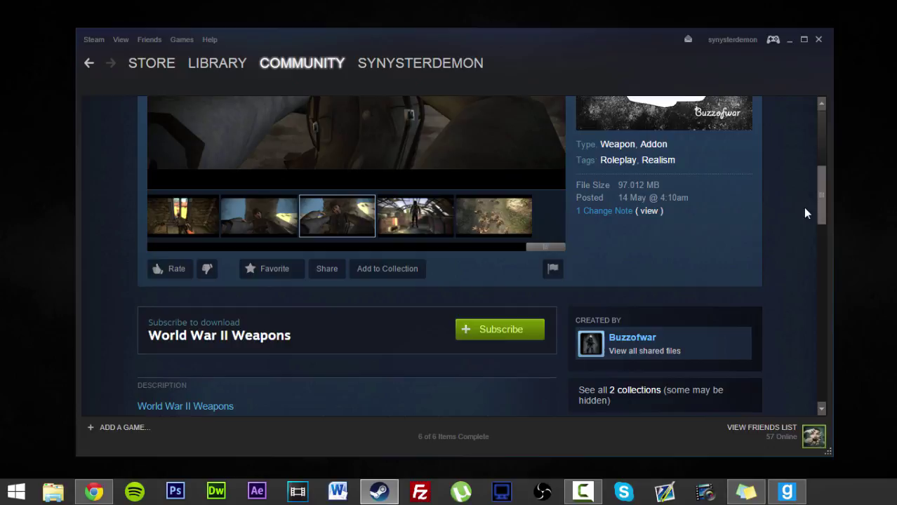
{"action": "left_click", "coordinate": [500, 329]}
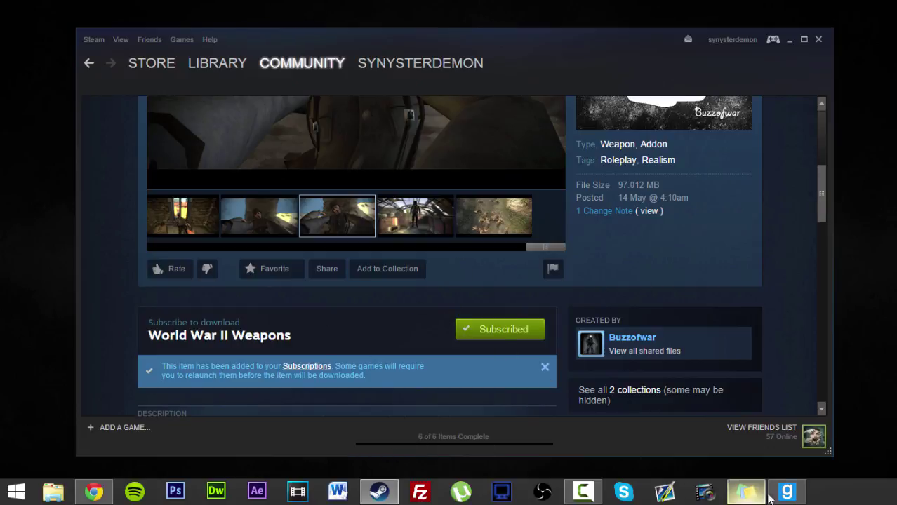
{"action": "key", "text": "alt+Tab"}
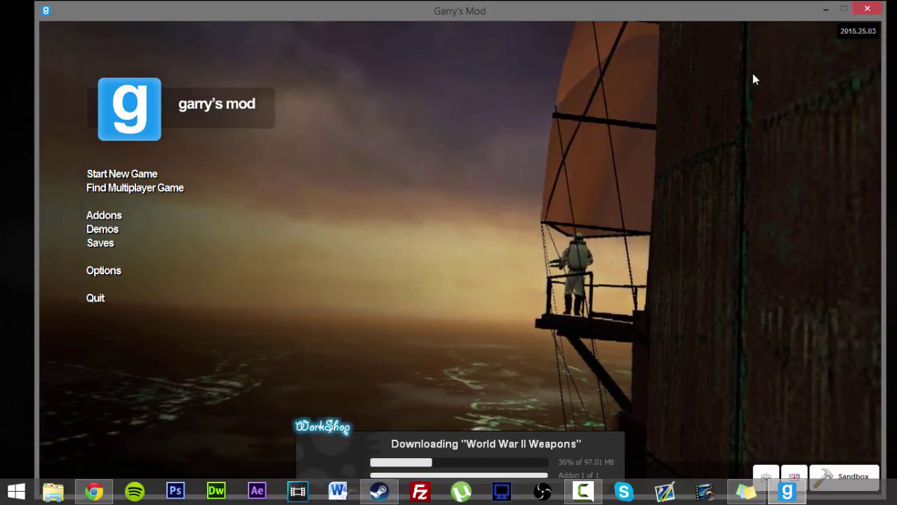
{"action": "left_click", "coordinate": [826, 12]}
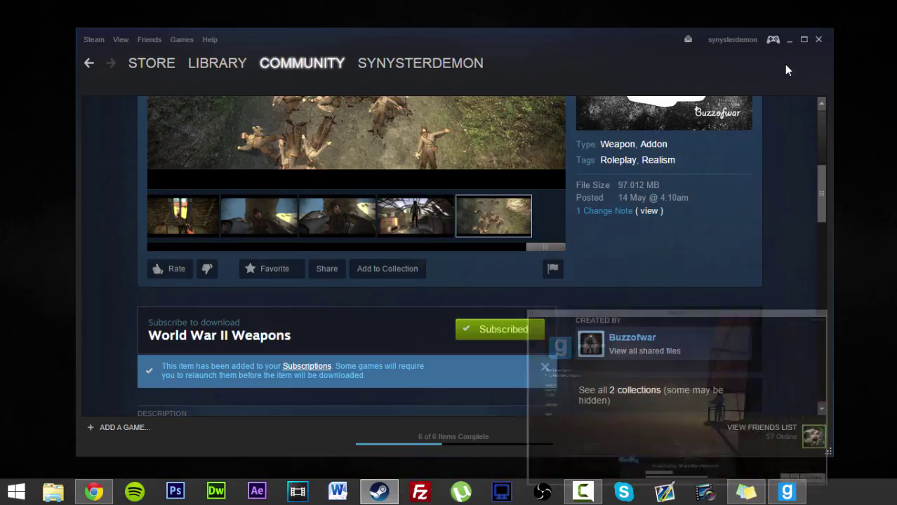
Step: Close the Steam window and open a Chrome window, placing it near the middle of the desktop
{"action": "left_click", "coordinate": [818, 40]}
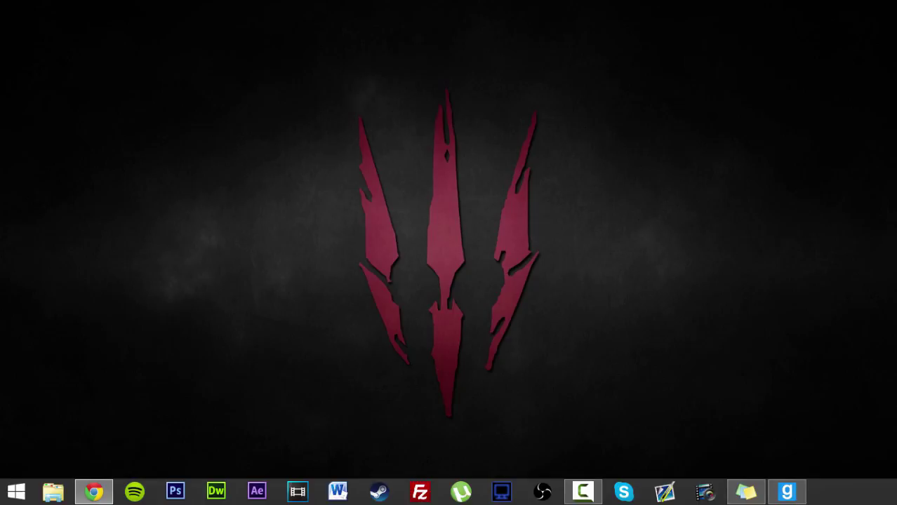
{"action": "left_click", "coordinate": [93, 492]}
{"action": "double_click", "coordinate": [344, 14]}
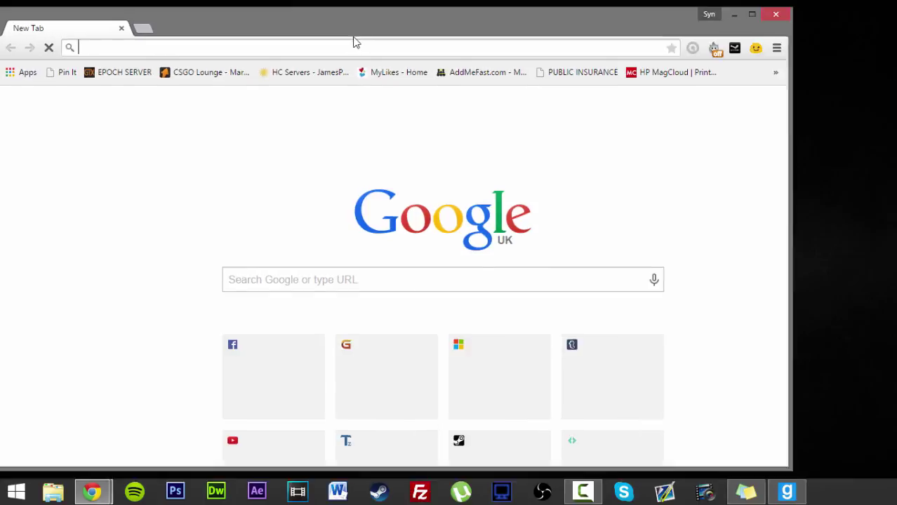
{"action": "left_click_drag", "start_coordinate": [23, 14], "coordinate": [120, 90]}
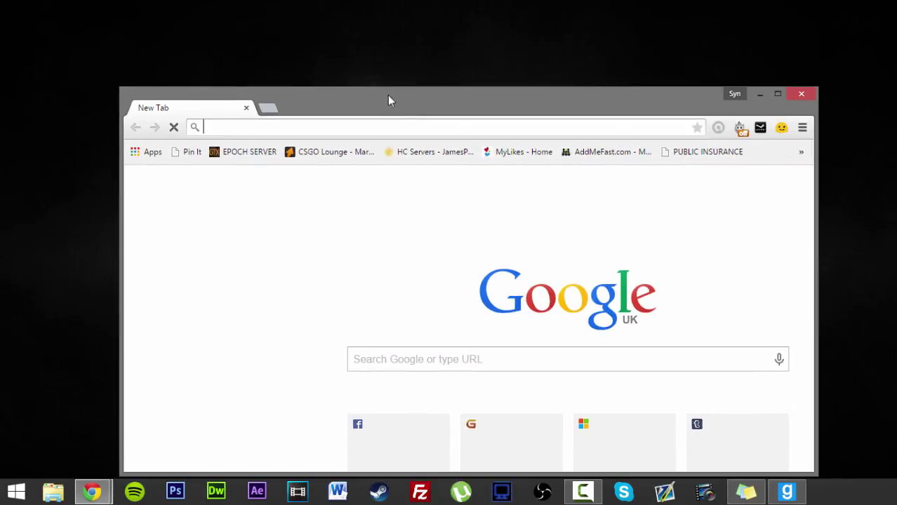
{"action": "left_click_drag", "start_coordinate": [388, 98], "coordinate": [367, 66]}
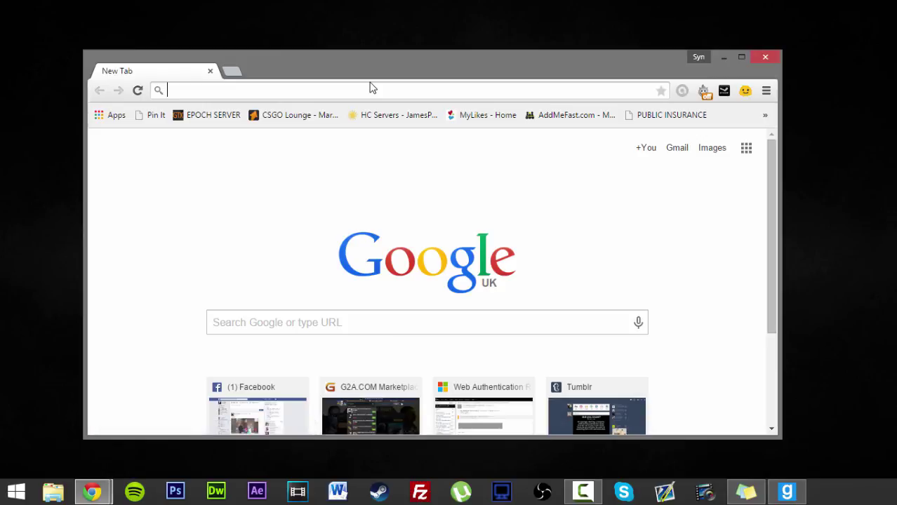
Step: Search Google for "gmad extractor"
{"action": "type", "text": "gmsf"}
{"action": "key", "text": "BackSpace"}
{"action": "key", "text": "BackSpace"}
{"action": "type", "text": "ad"}
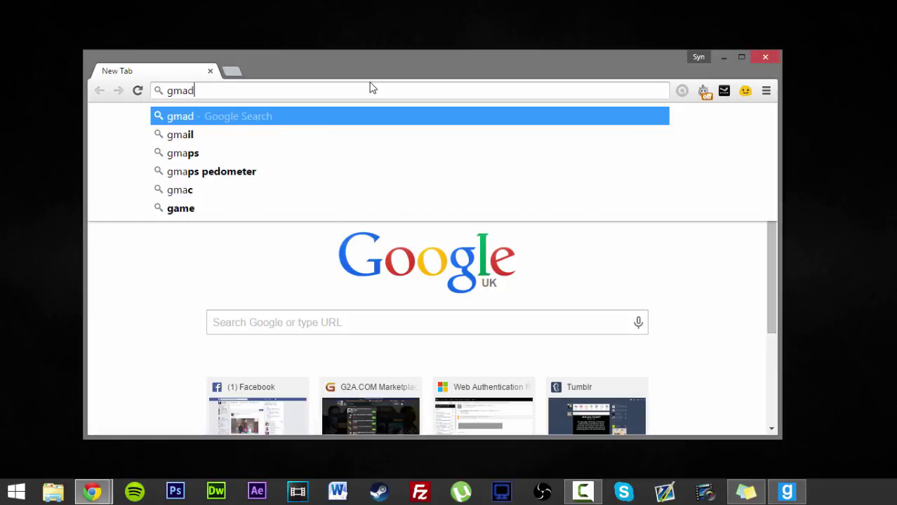
{"action": "key", "text": "Down"}
{"action": "key", "text": "Return"}
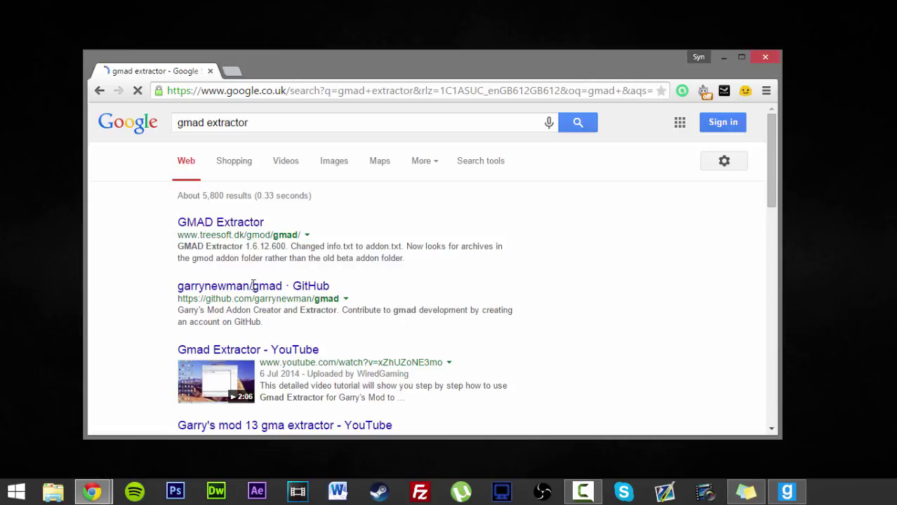
Step: Open the GMAD Extractor page on treesoft.dk from the search results, and close the browser window after viewing it
{"action": "left_click", "coordinate": [231, 223]}
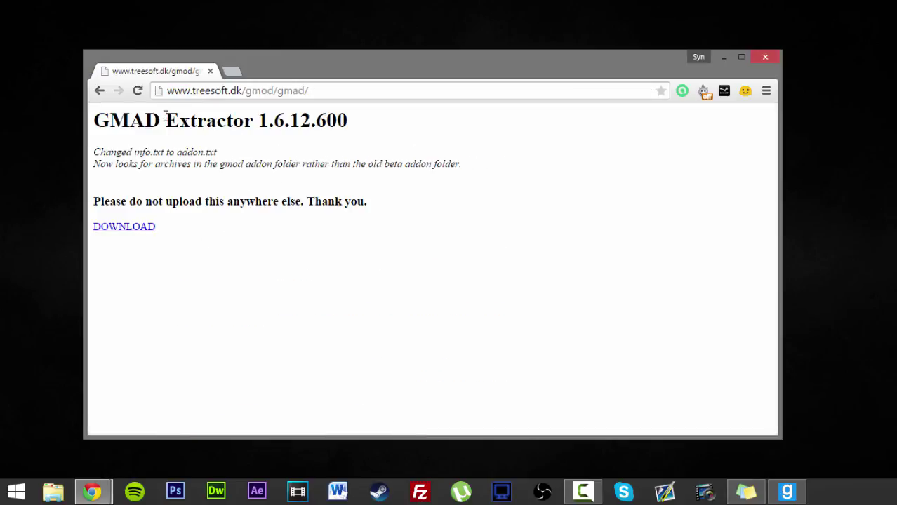
{"action": "left_click", "coordinate": [769, 59]}
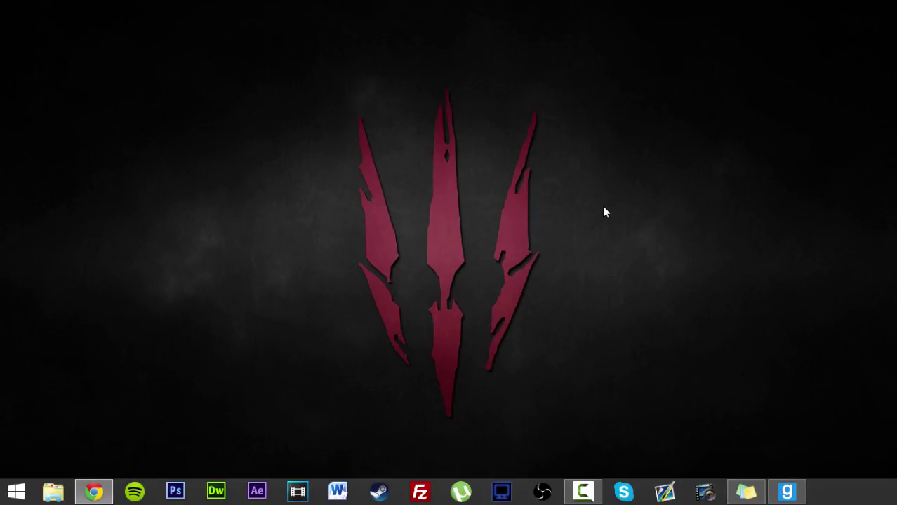
Step: Launch GmadExtractor.exe from the GMOD Tools folder and close the File Explorer window
{"action": "key", "text": "super+e"}
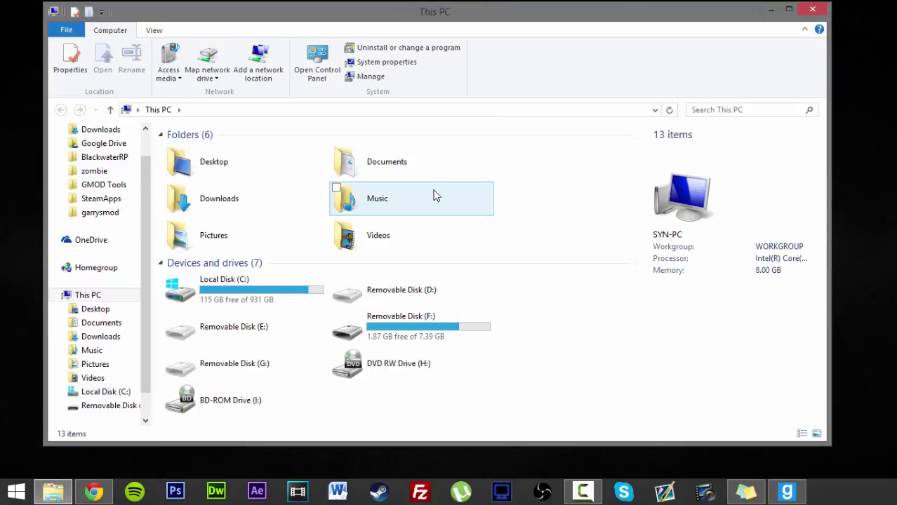
{"action": "scroll", "coordinate": [91, 218], "scroll_direction": "up", "scroll_amount": 1}
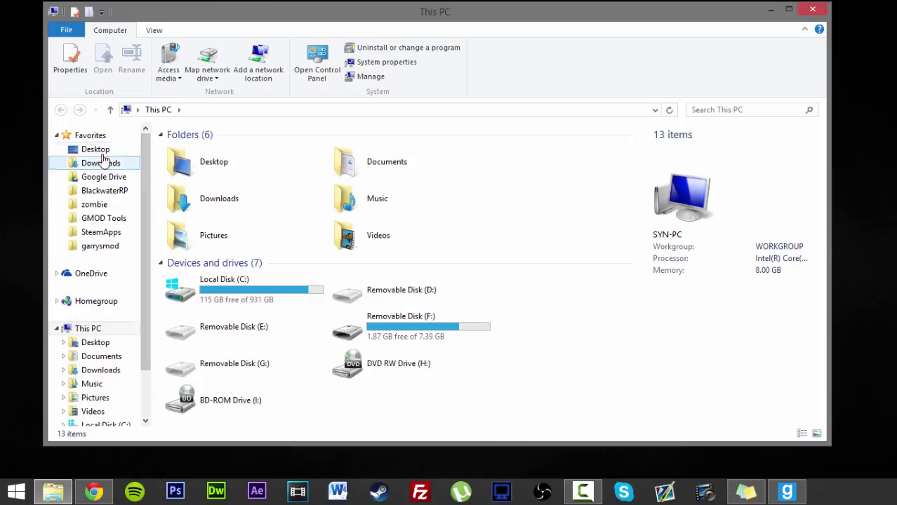
{"action": "left_click", "coordinate": [102, 219]}
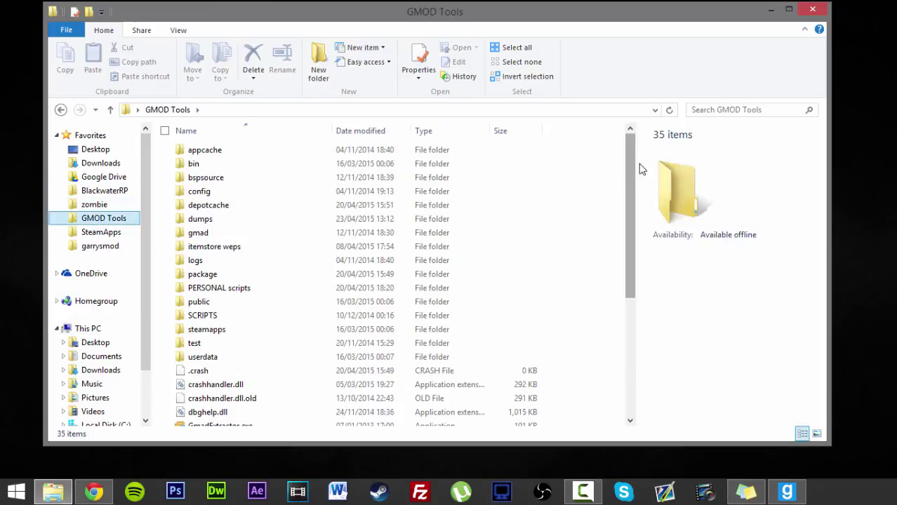
{"action": "scroll", "coordinate": [627, 174], "scroll_direction": "down", "scroll_amount": 5}
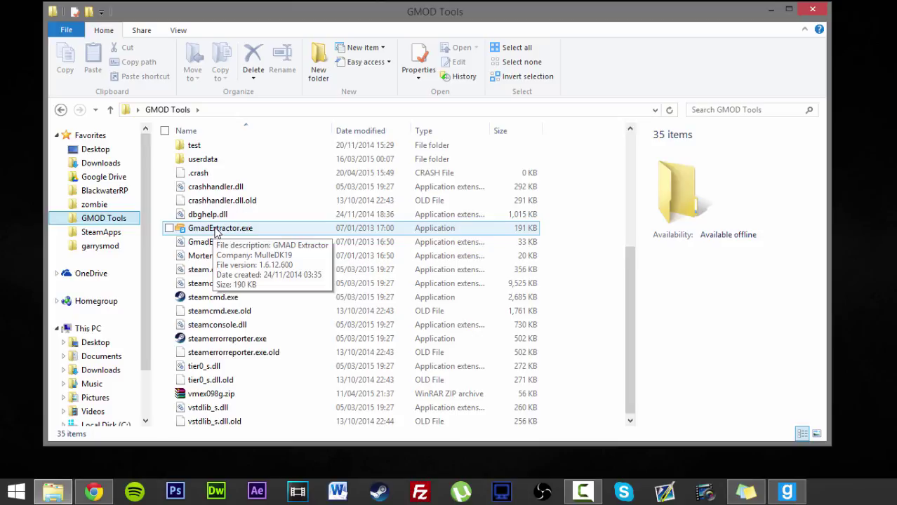
{"action": "double_click", "coordinate": [217, 230]}
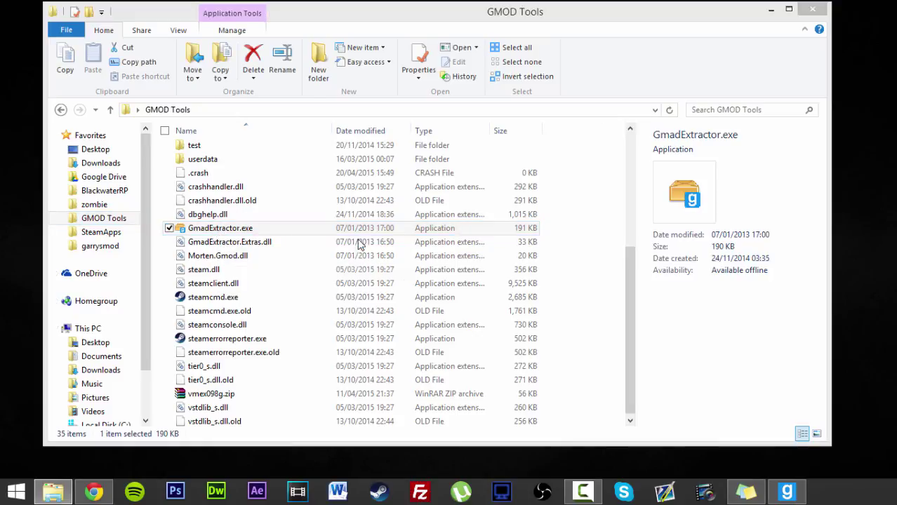
{"action": "left_click", "coordinate": [491, 260]}
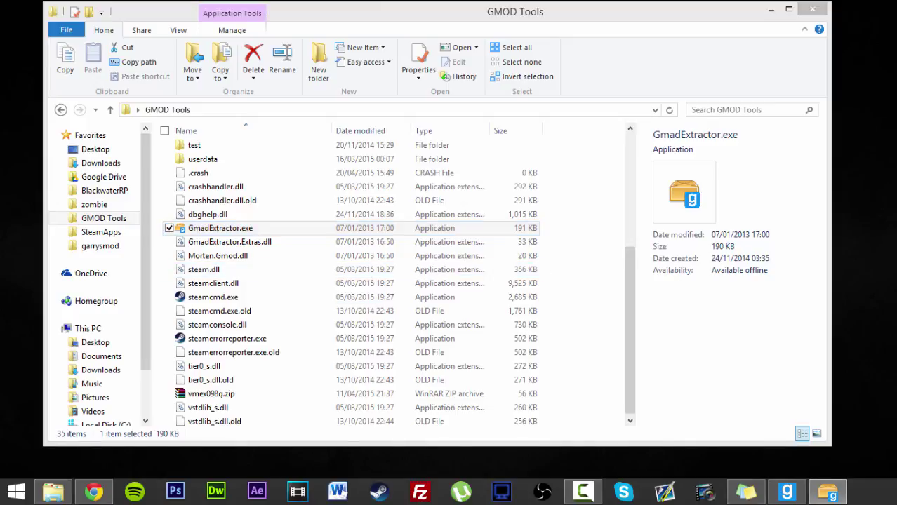
{"action": "left_click", "coordinate": [813, 9]}
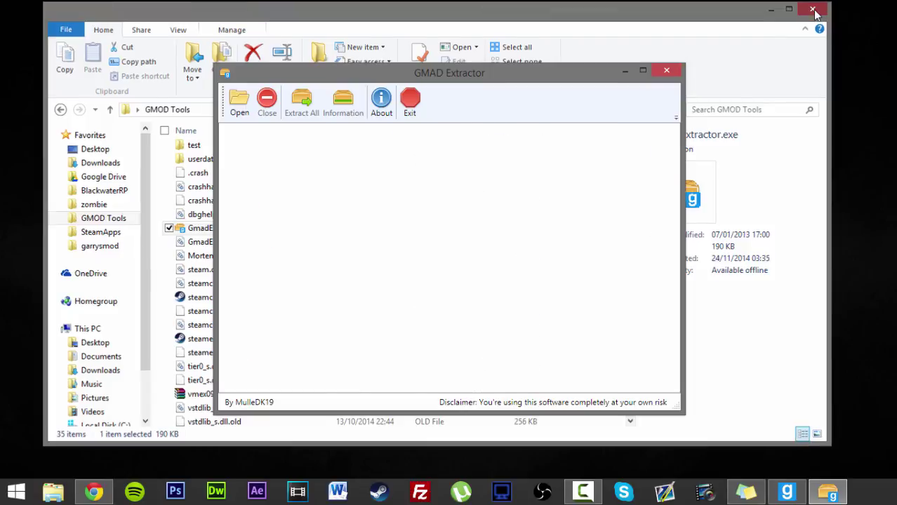
Step: Start opening an archive in GMAD Extractor and browse to the addons folder inside Steam's garrysmod folder
{"action": "left_click", "coordinate": [238, 100]}
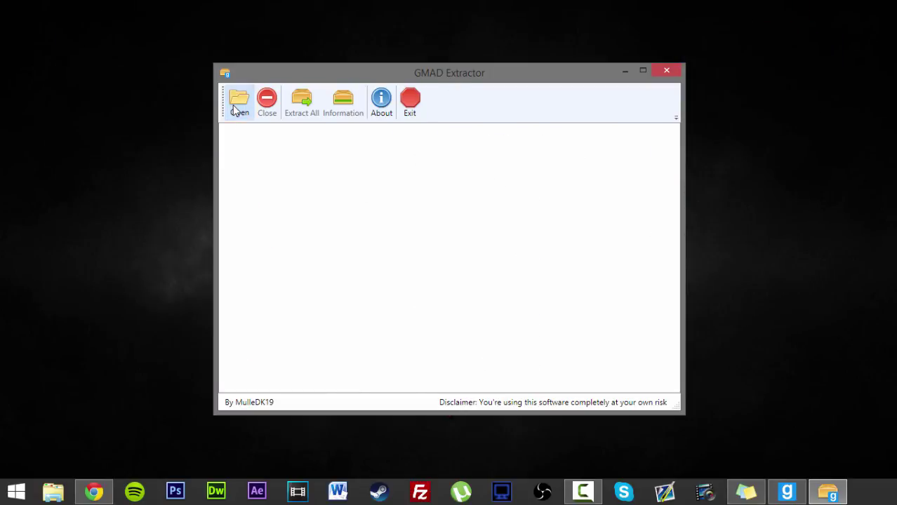
{"action": "left_click", "coordinate": [787, 494]}
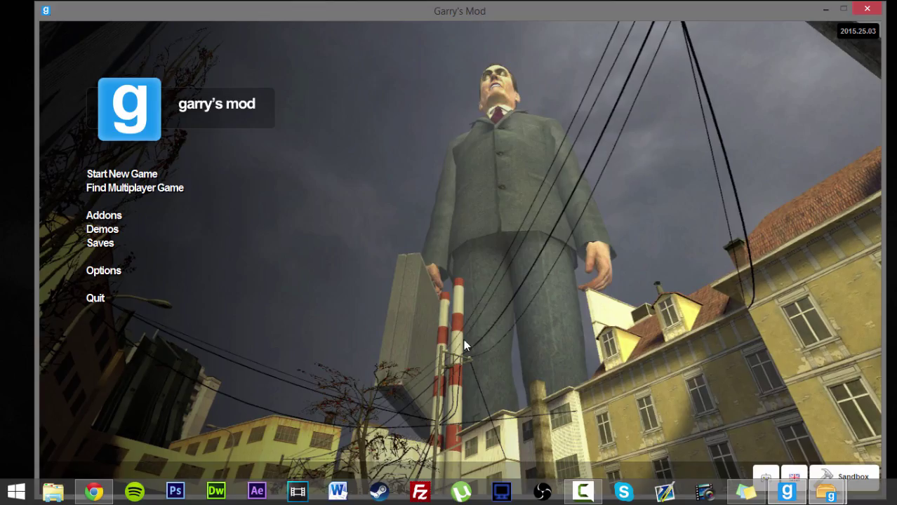
{"action": "left_click", "coordinate": [788, 493]}
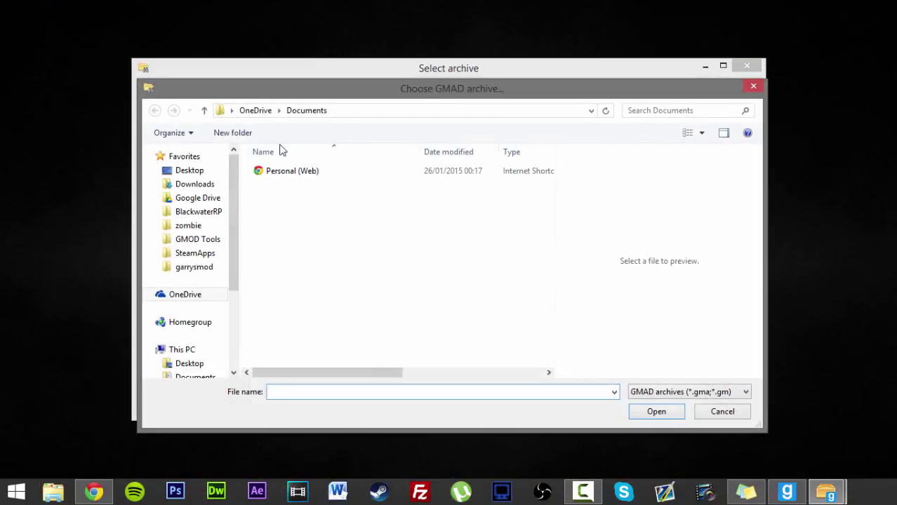
{"action": "left_click", "coordinate": [196, 270]}
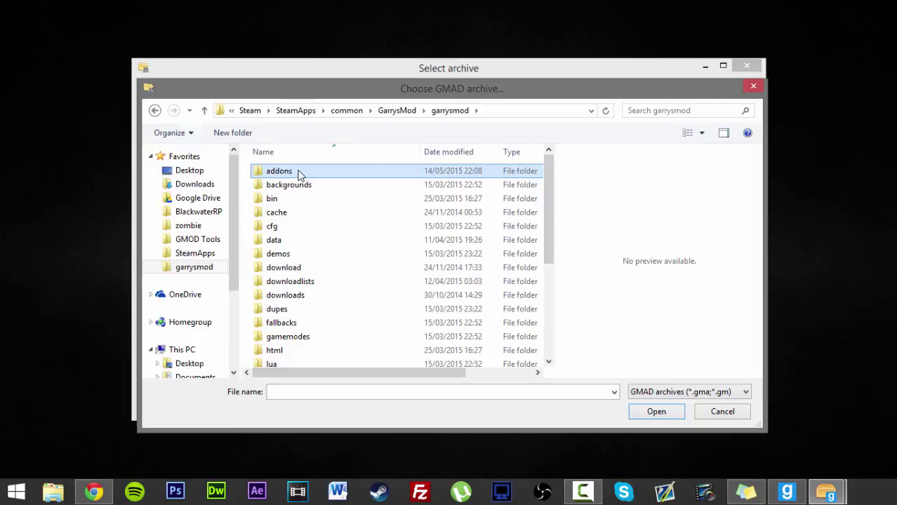
{"action": "double_click", "coordinate": [301, 173]}
{"action": "left_click_drag", "start_coordinate": [551, 160], "coordinate": [559, 359]}
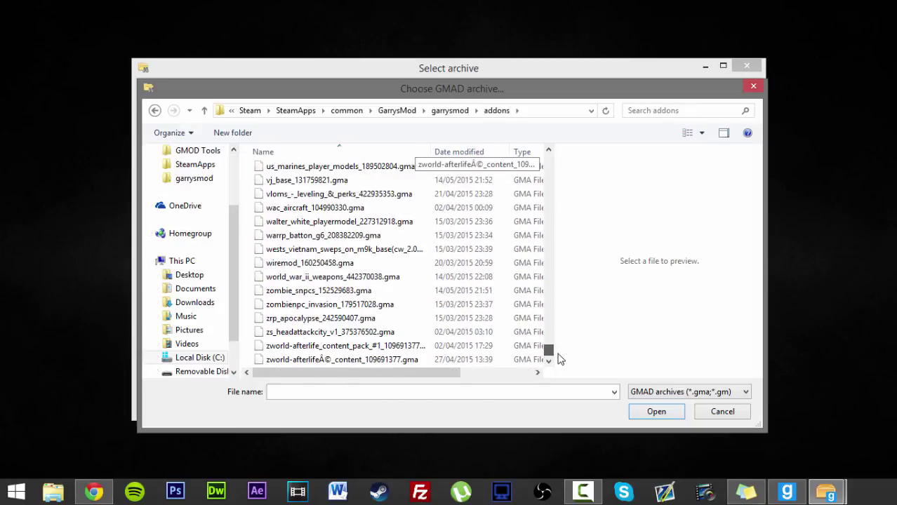
Step: Load world_war_ii_weapons_442370038.gma and select the World War II Weapons entry as the archive to read
{"action": "left_click", "coordinate": [299, 279]}
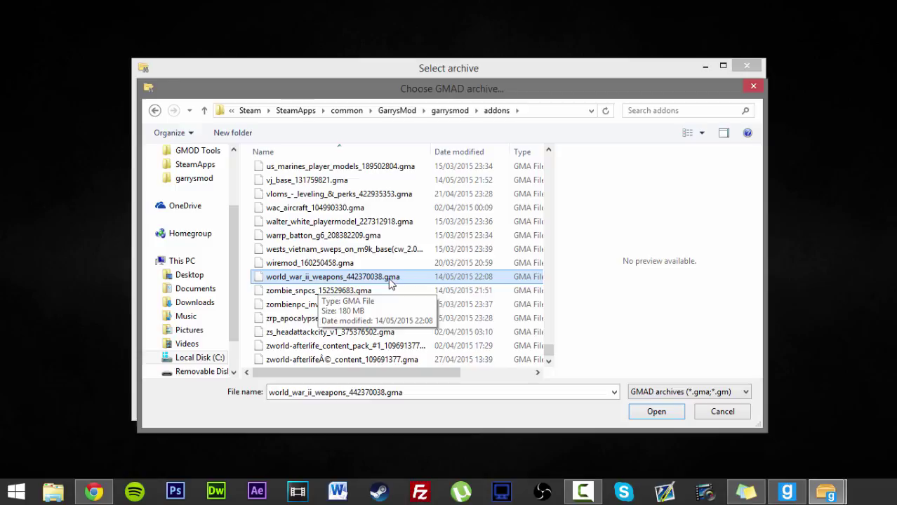
{"action": "left_click", "coordinate": [656, 416]}
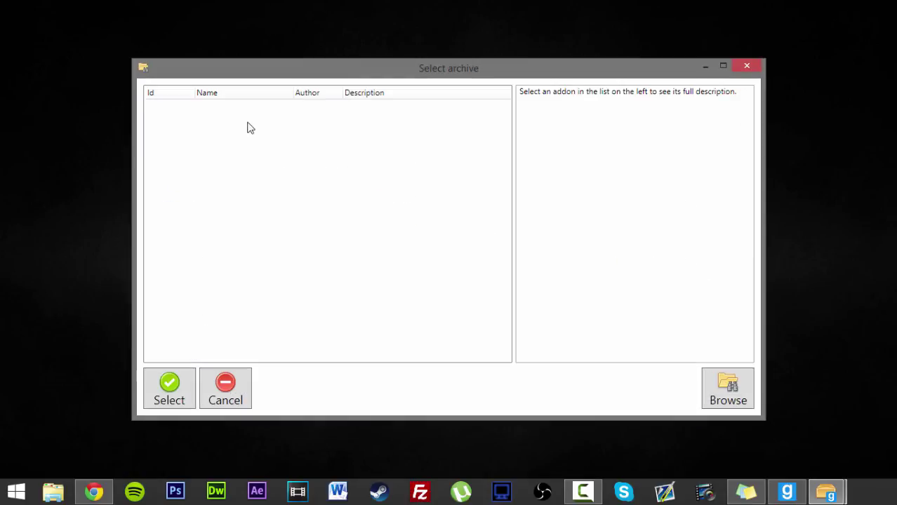
{"action": "left_click", "coordinate": [280, 126]}
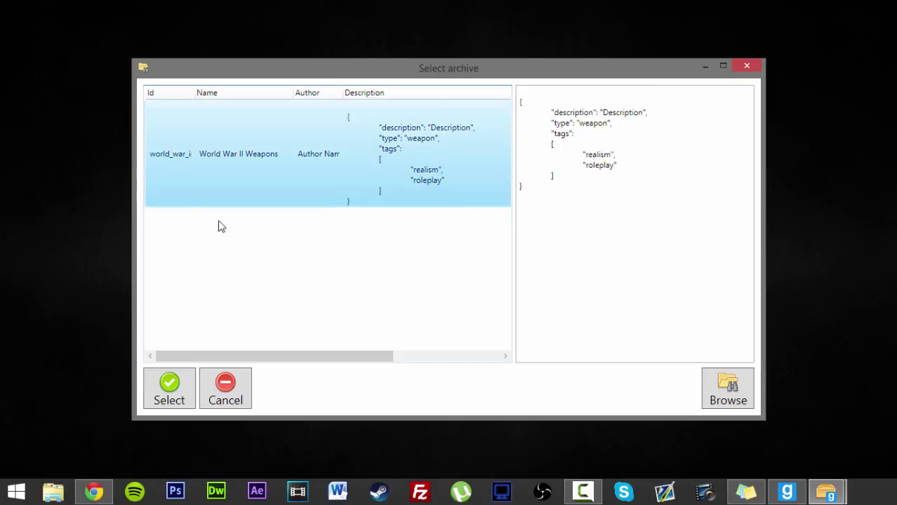
{"action": "left_click", "coordinate": [181, 398]}
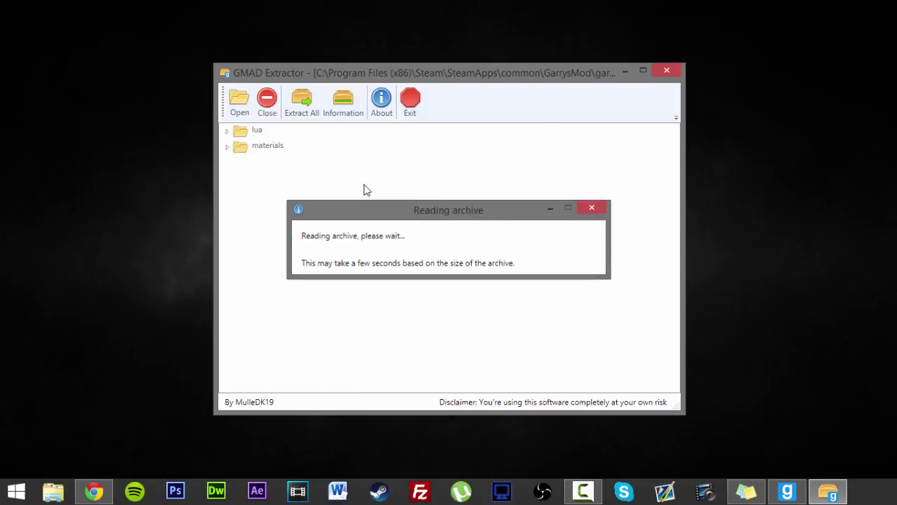
Step: Start extracting the whole archive and create a folder named "WWII Weapons" in C:\zombie\garrysmod\addons as the destination
{"action": "left_click", "coordinate": [302, 104]}
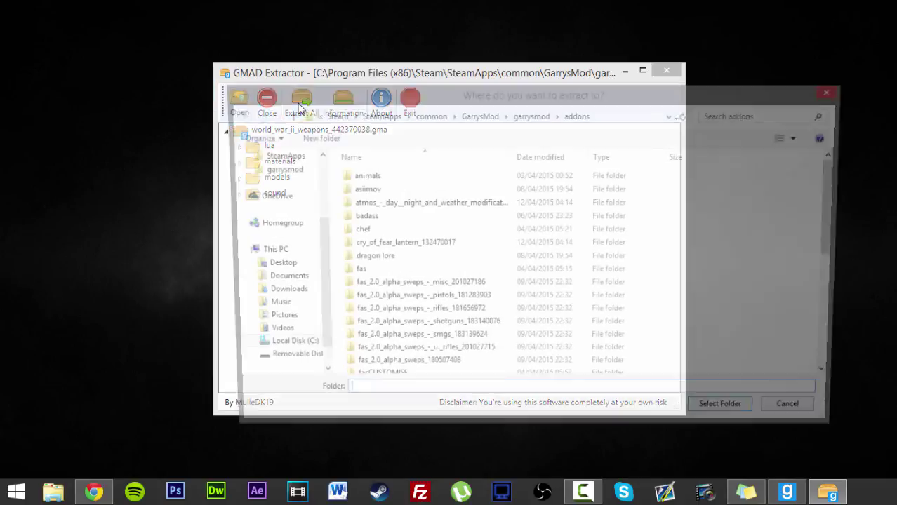
{"action": "scroll", "coordinate": [301, 191], "scroll_direction": "up", "scroll_amount": 3}
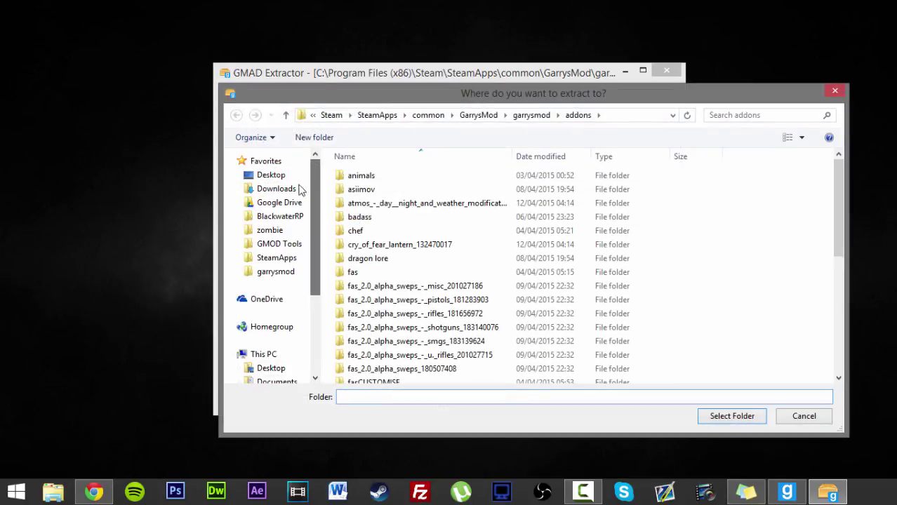
{"action": "left_click", "coordinate": [278, 236]}
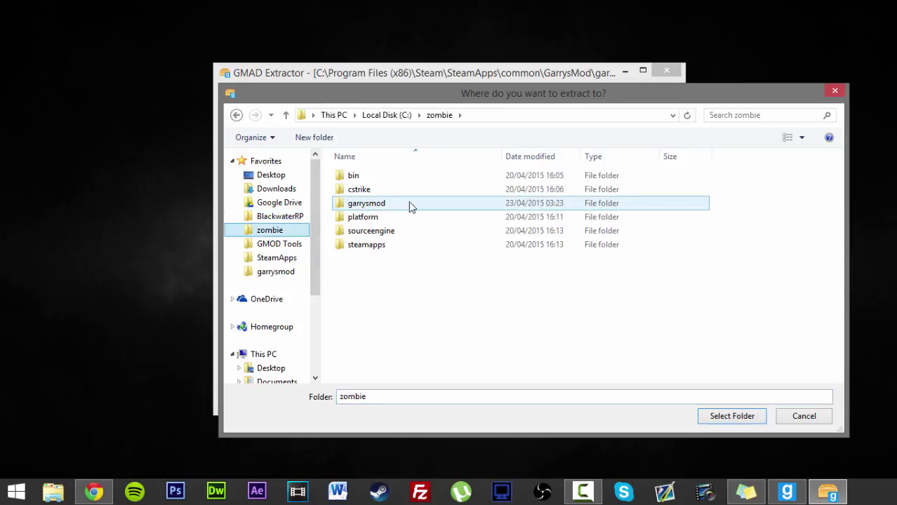
{"action": "double_click", "coordinate": [374, 204]}
{"action": "double_click", "coordinate": [372, 177]}
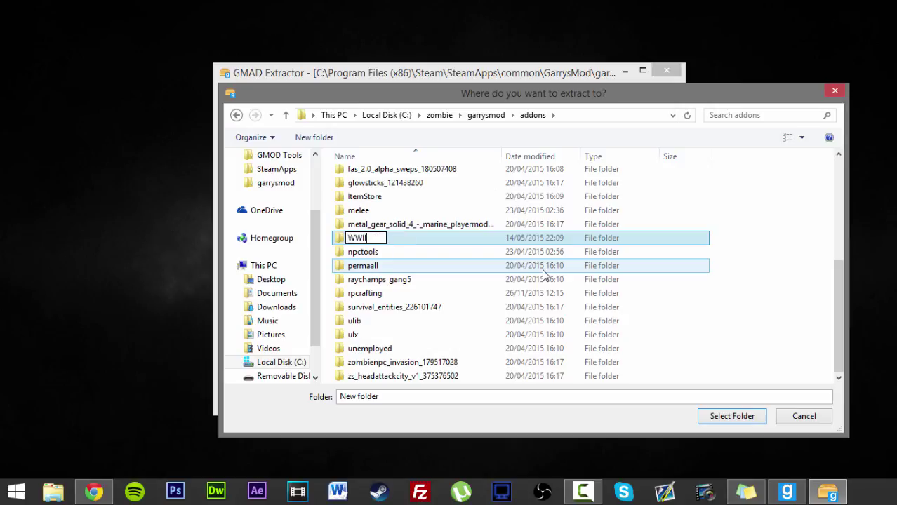
{"action": "key", "text": "Return"}
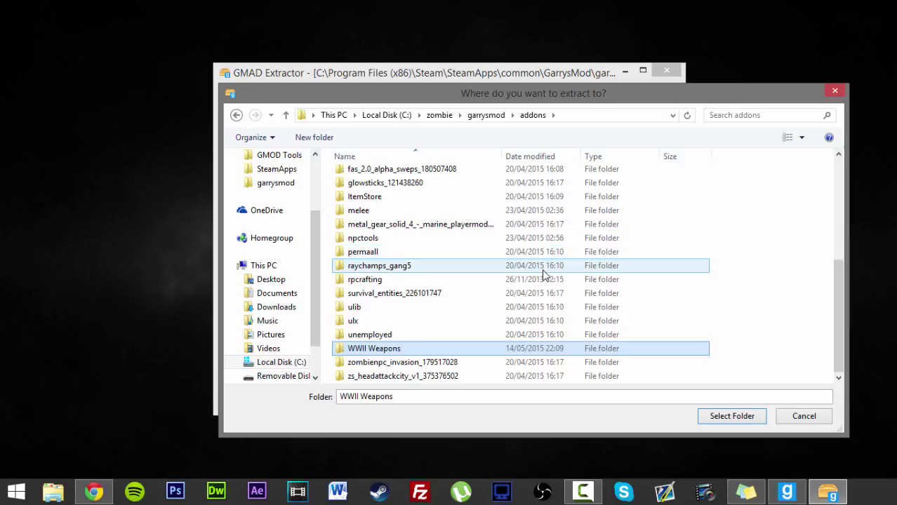
Step: Rename the new destination folder to "wwiiweapons"
{"action": "left_click", "coordinate": [374, 349]}
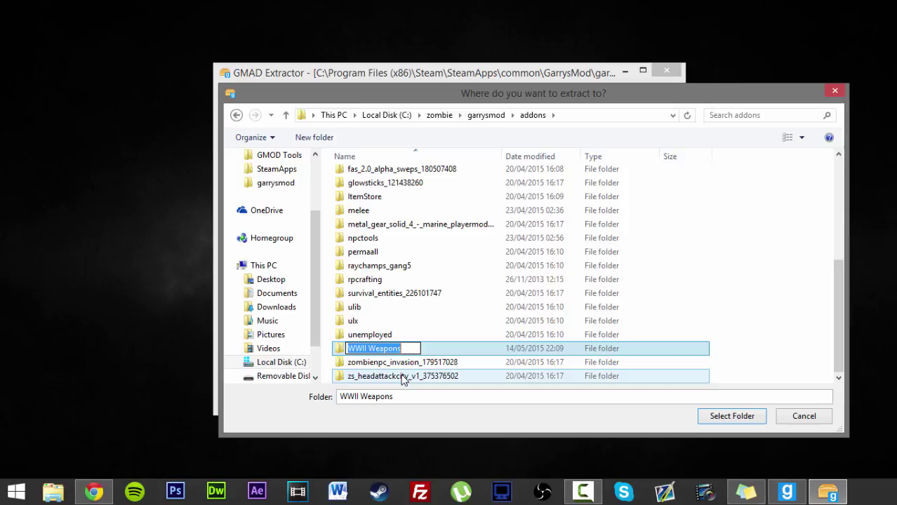
{"action": "type", "text": "wwiiw"}
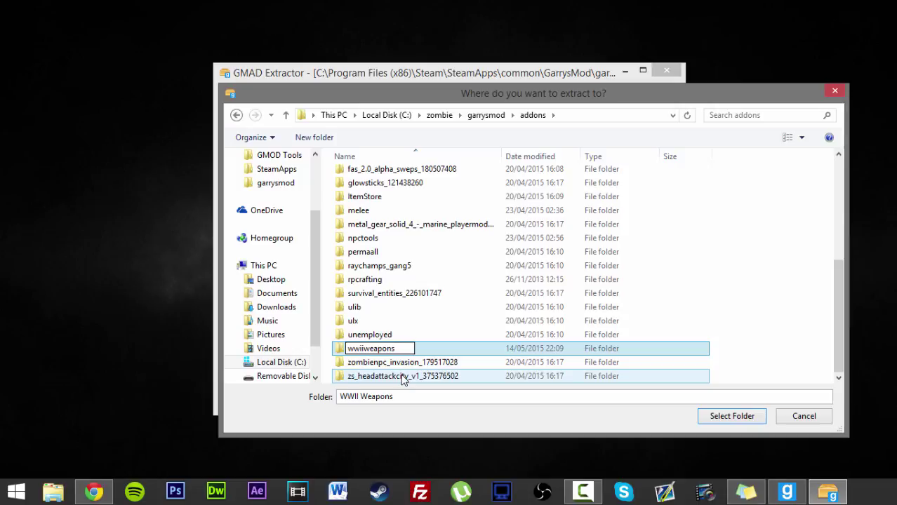
{"action": "key", "text": "Return"}
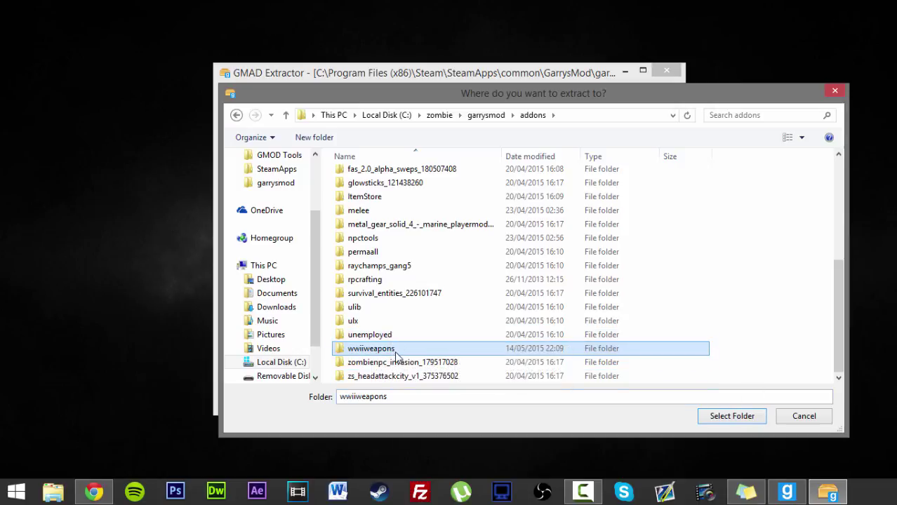
Step: Extract the addon into the wwiiweapons folder, dismiss the completion message and exit GMAD Extractor
{"action": "left_click", "coordinate": [713, 418]}
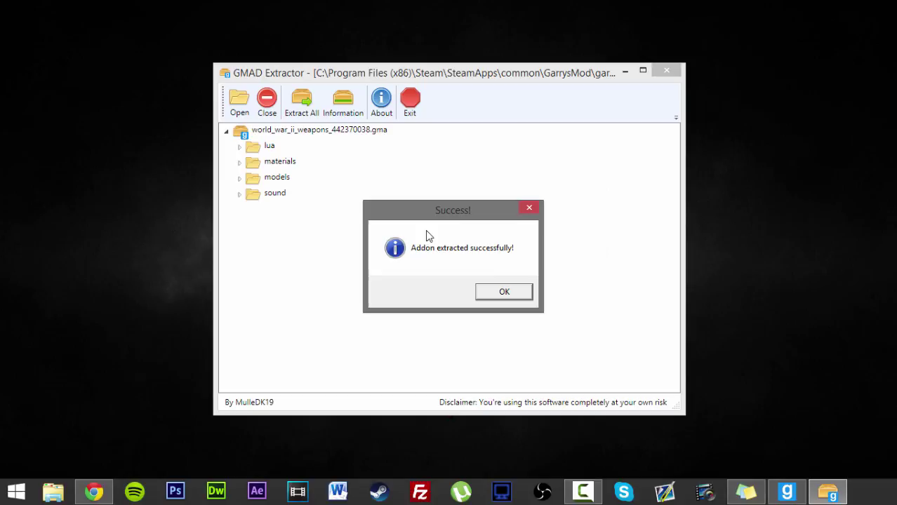
{"action": "left_click", "coordinate": [516, 294]}
{"action": "left_click", "coordinate": [412, 109]}
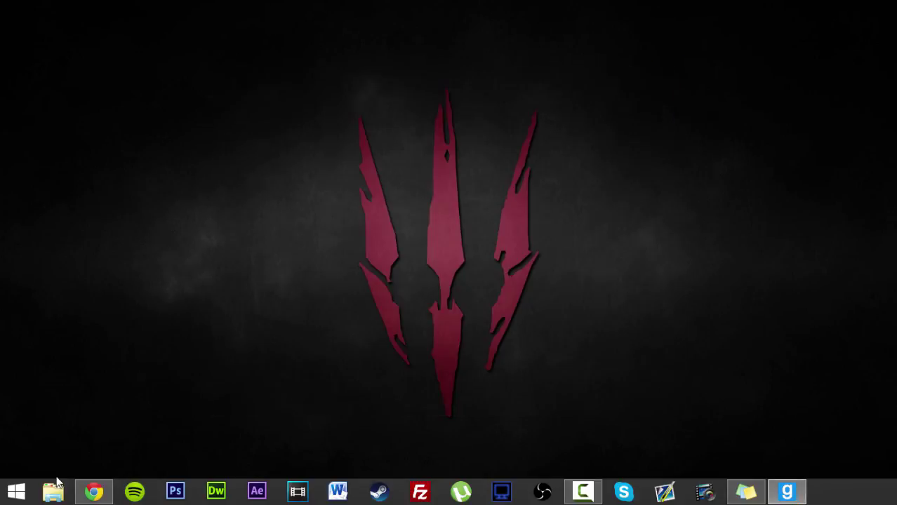
Step: Open the extracted wwiiweapons folder in File Explorer, under zombie > garrysmod > addons
{"action": "key", "text": "super+e"}
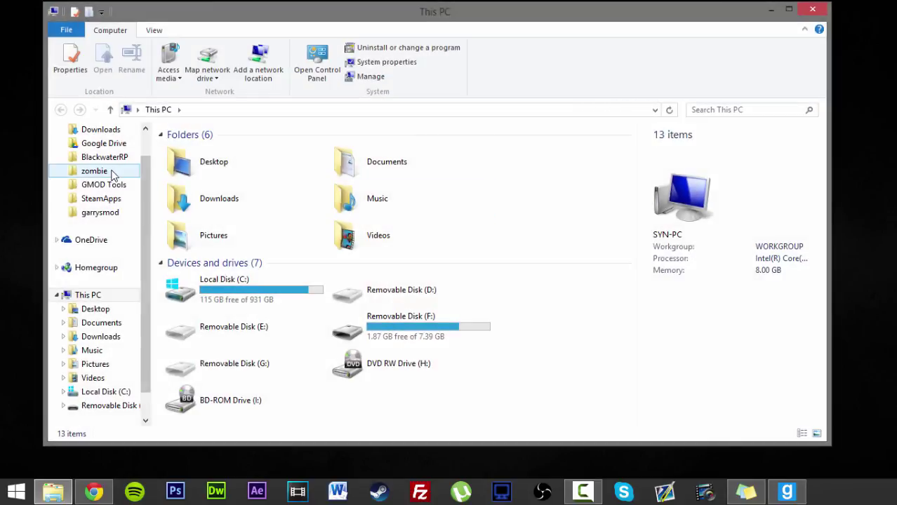
{"action": "left_click", "coordinate": [111, 174]}
{"action": "double_click", "coordinate": [220, 178]}
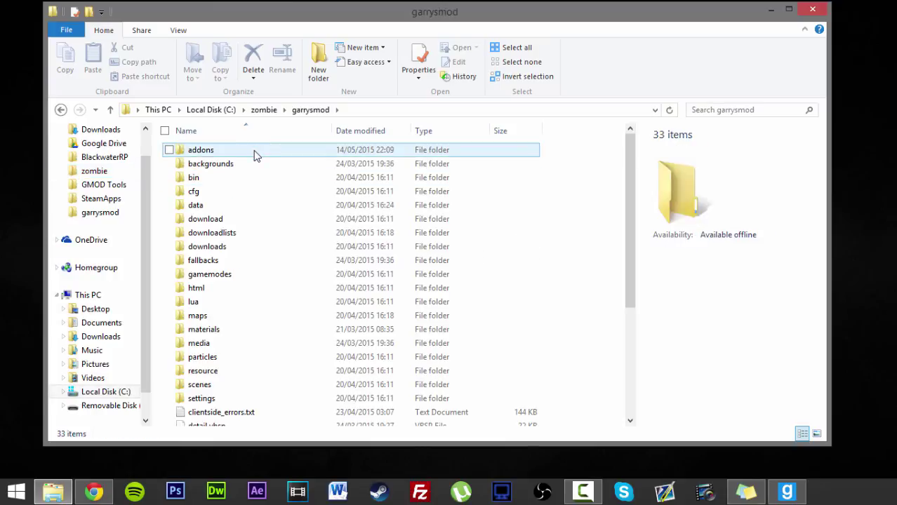
{"action": "left_click", "coordinate": [254, 150]}
{"action": "double_click", "coordinate": [253, 151]}
{"action": "scroll", "coordinate": [231, 316], "scroll_direction": "down", "scroll_amount": 4}
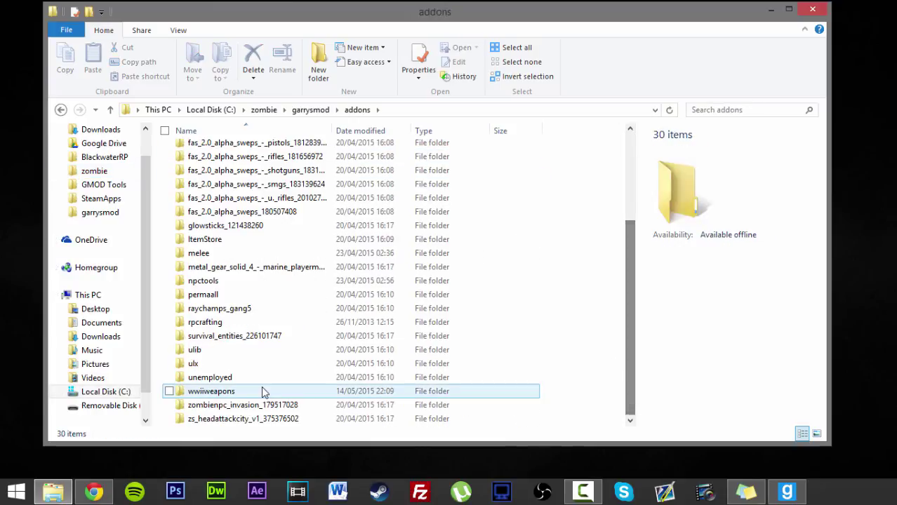
{"action": "left_click", "coordinate": [225, 394]}
{"action": "double_click", "coordinate": [226, 394]}
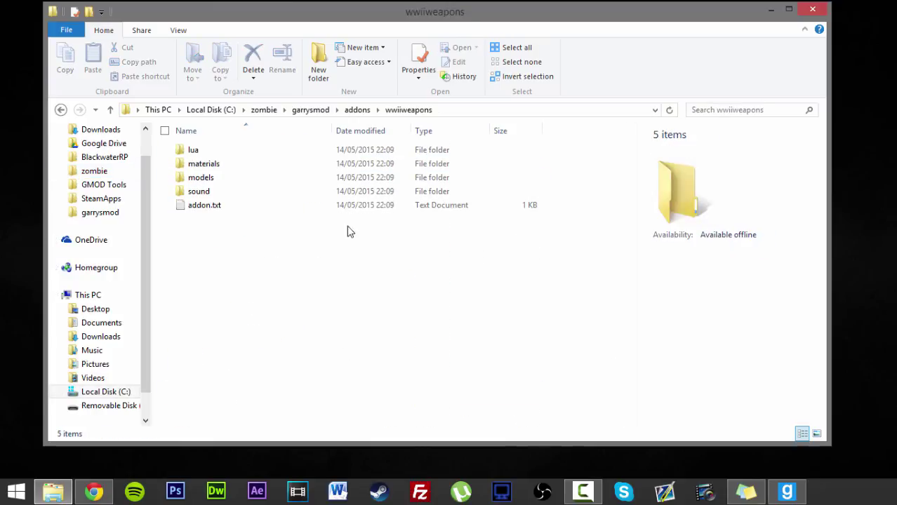
Step: View the weapon scripts in the addon's lua > weapons folder
{"action": "double_click", "coordinate": [206, 159]}
{"action": "left_click", "coordinate": [214, 190]}
{"action": "double_click", "coordinate": [214, 190]}
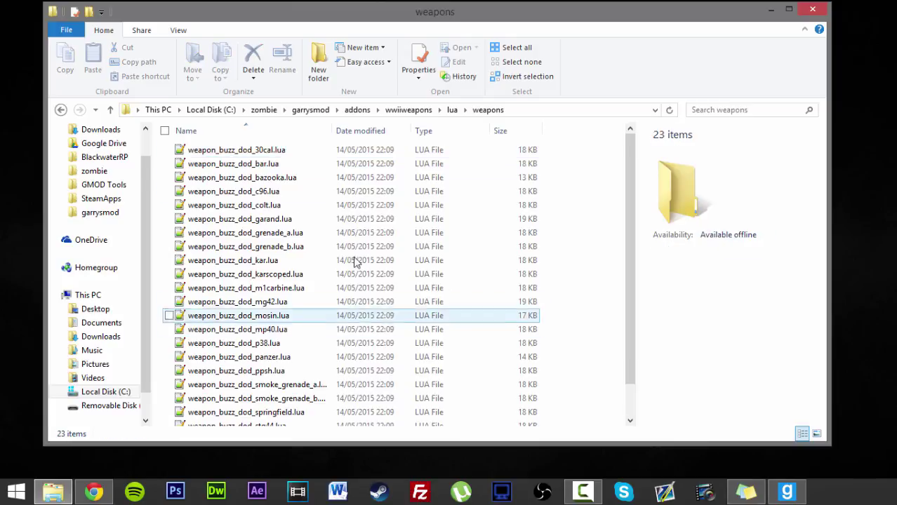
Step: Go back up to the zombie folder and reopen wwiiweapons through garrysmod > addons
{"action": "key", "text": "BackSpace"}
{"action": "key", "text": "BackSpace"}
{"action": "key", "text": "BackSpace"}
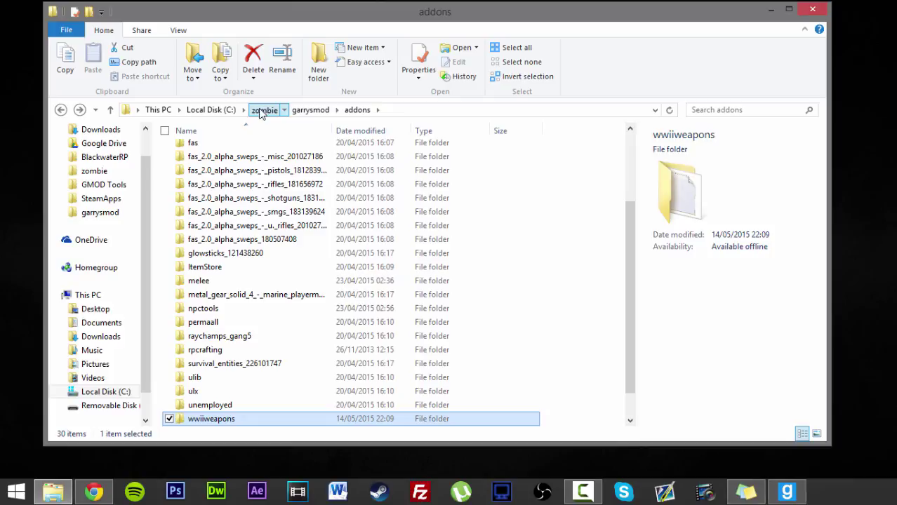
{"action": "double_click", "coordinate": [200, 177]}
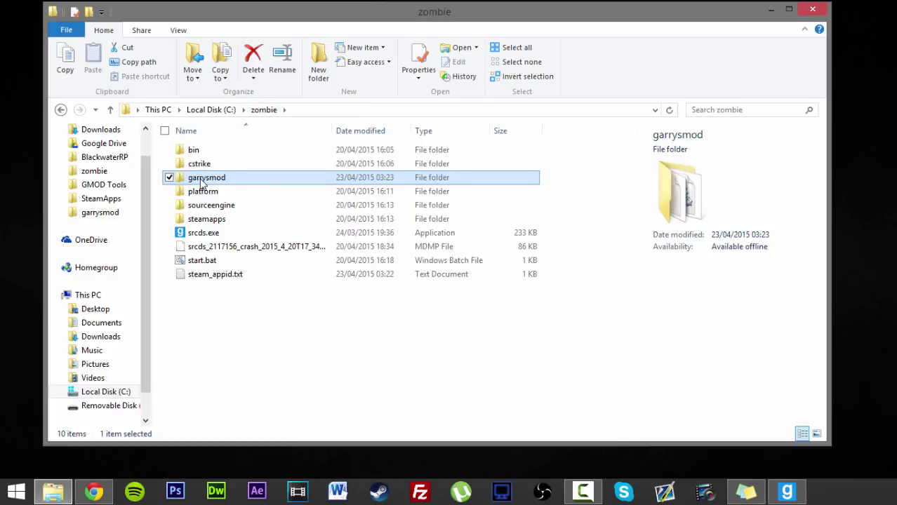
{"action": "double_click", "coordinate": [219, 154]}
{"action": "left_click_drag", "start_coordinate": [632, 248], "coordinate": [627, 365]}
{"action": "double_click", "coordinate": [236, 393]}
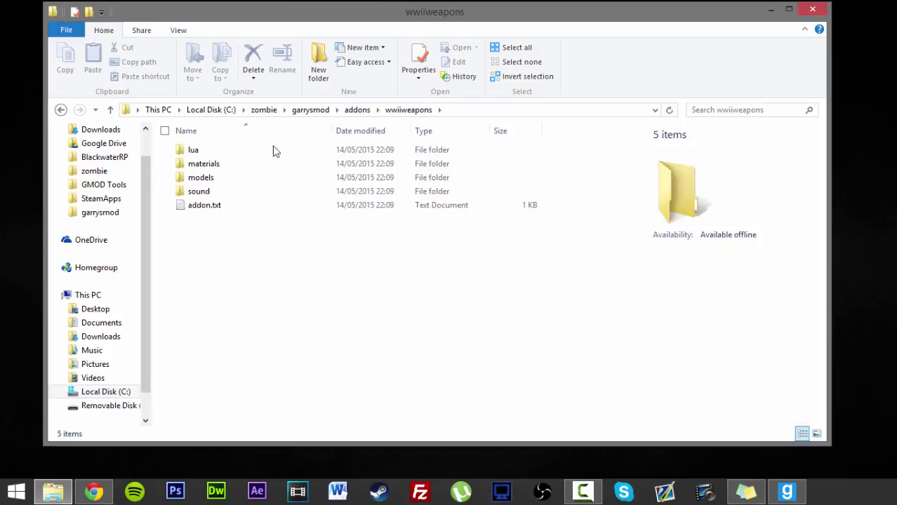
Step: Open lua > weapons inside wwiiweapons, select weapon_buzz_dod_bazooka.lua and look through the script list
{"action": "double_click", "coordinate": [208, 150]}
{"action": "double_click", "coordinate": [220, 191]}
{"action": "left_click", "coordinate": [231, 179]}
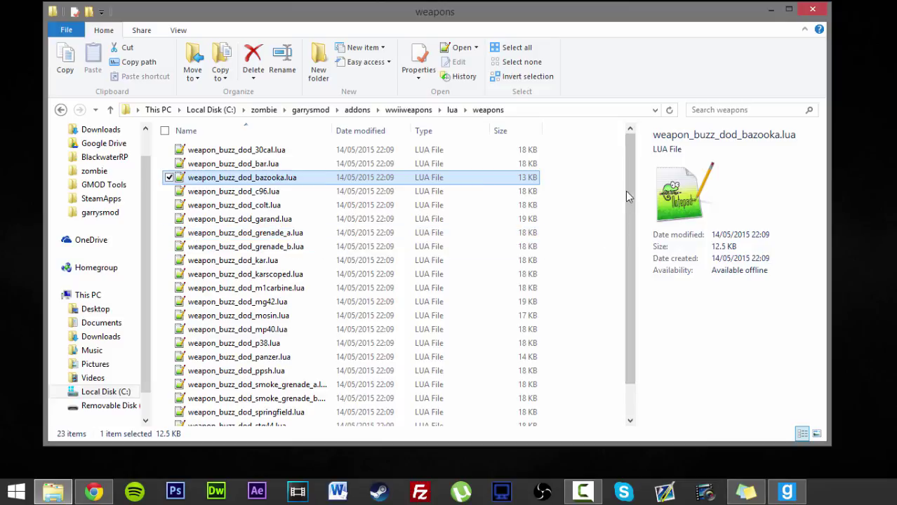
{"action": "scroll", "coordinate": [625, 190], "scroll_direction": "down", "scroll_amount": 1}
{"action": "scroll", "coordinate": [604, 210], "scroll_direction": "up", "scroll_amount": 1}
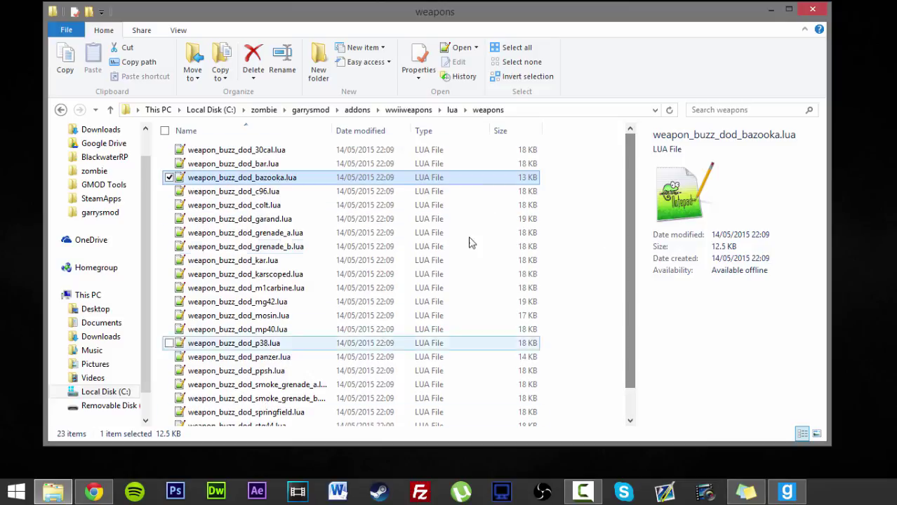
Step: Return to the addons folder, look over the installed addon folders and go up to garrysmod
{"action": "left_click", "coordinate": [401, 110]}
{"action": "left_click", "coordinate": [359, 111]}
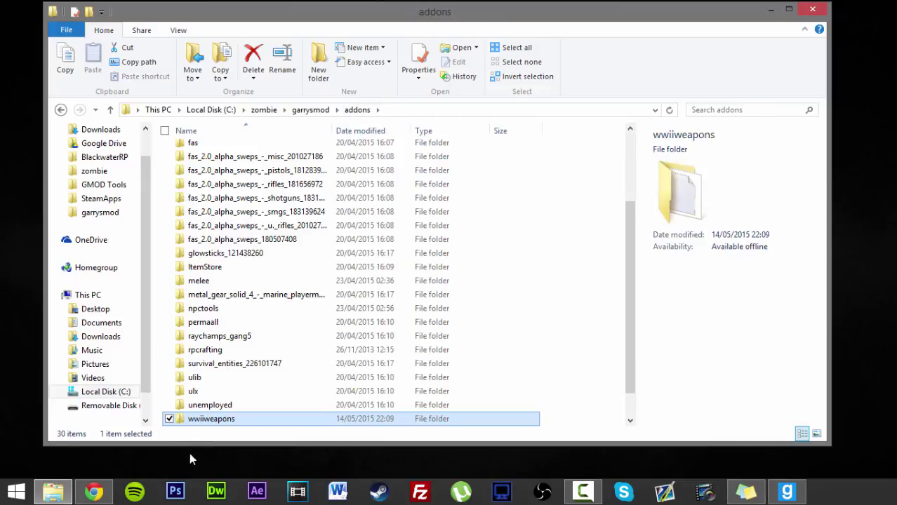
{"action": "scroll", "coordinate": [629, 336], "scroll_direction": "down", "scroll_amount": 1}
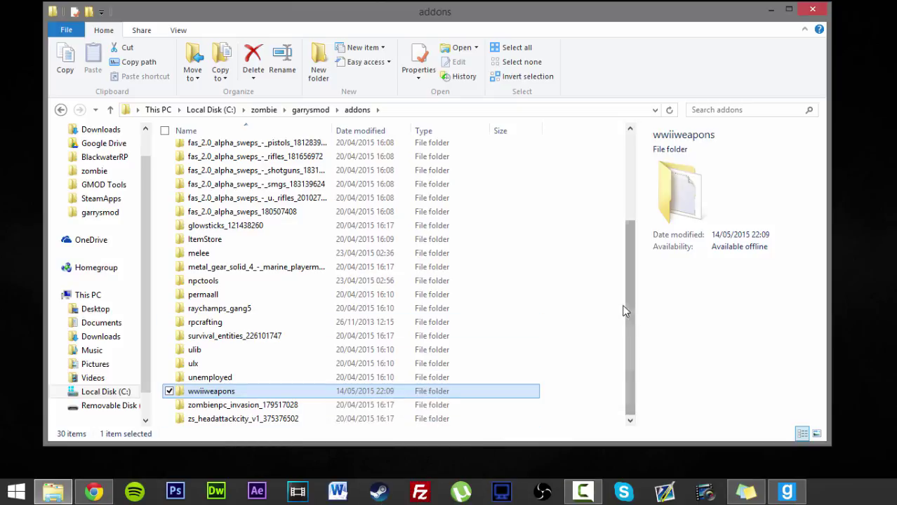
{"action": "mouse_move", "coordinate": [627, 311]}
{"action": "left_mouse_down"}
{"action": "mouse_move", "coordinate": [629, 325]}
{"action": "mouse_move", "coordinate": [626, 191]}
{"action": "mouse_move", "coordinate": [630, 308]}
{"action": "left_mouse_up"}
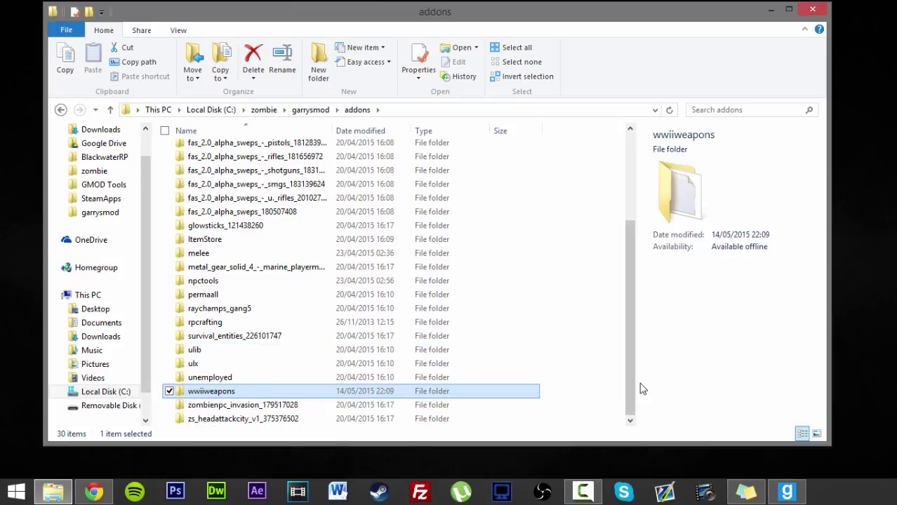
{"action": "left_click_drag", "start_coordinate": [631, 383], "coordinate": [534, 345]}
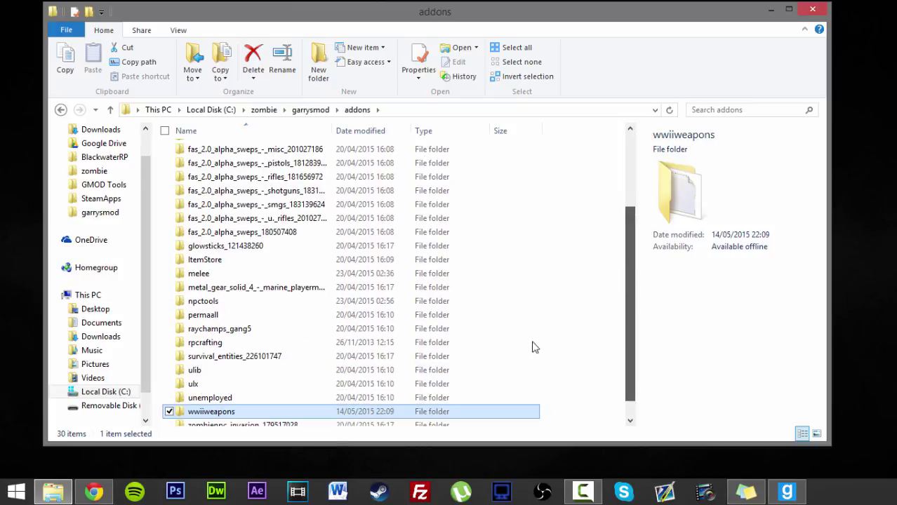
{"action": "left_click", "coordinate": [303, 110]}
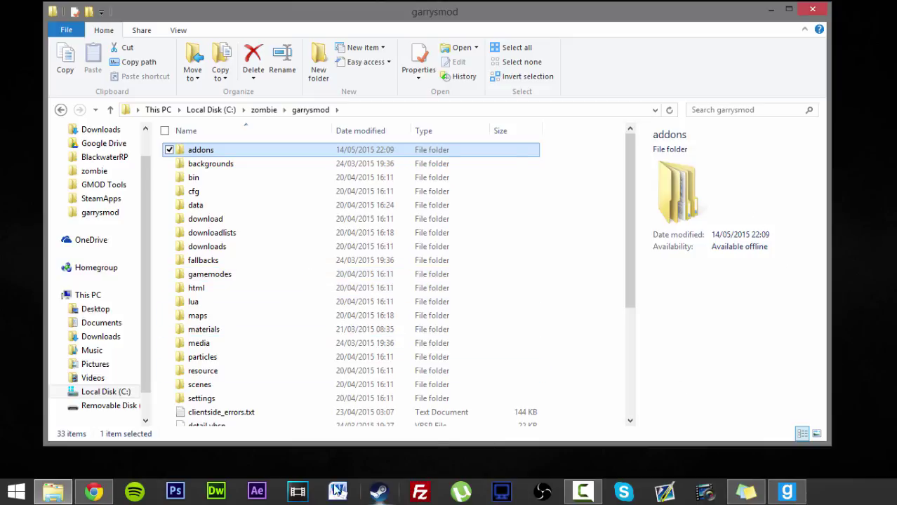
Step: Switch to Steam, open the Garry's Mod Workshop and show the subscribed items
{"action": "left_click", "coordinate": [379, 492]}
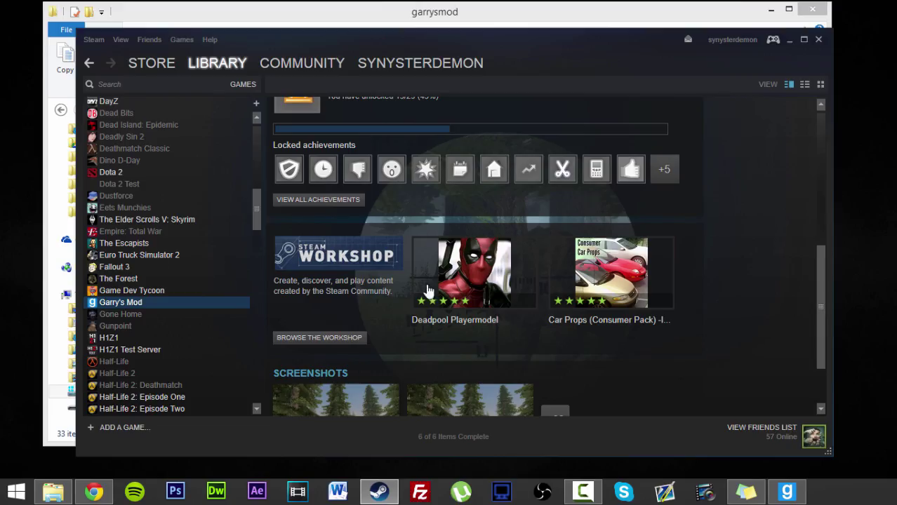
{"action": "left_click", "coordinate": [346, 337]}
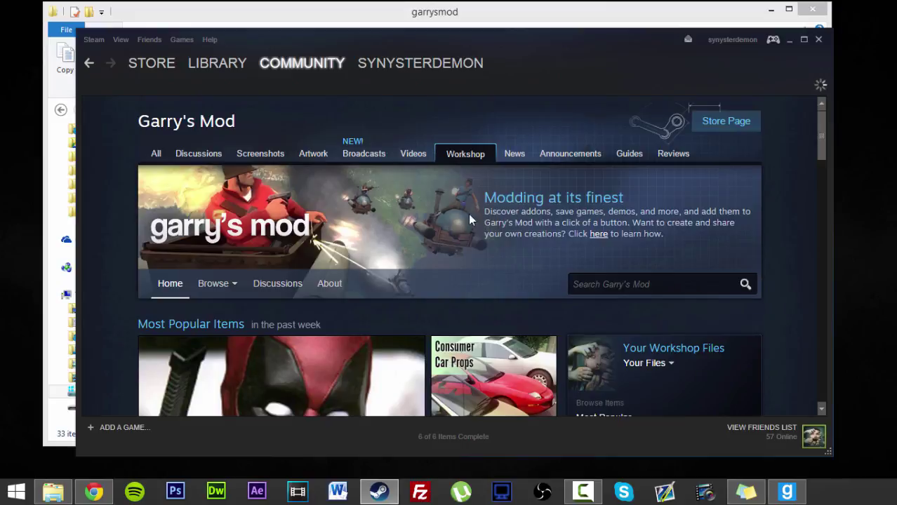
{"action": "left_click_drag", "start_coordinate": [824, 134], "coordinate": [817, 143]}
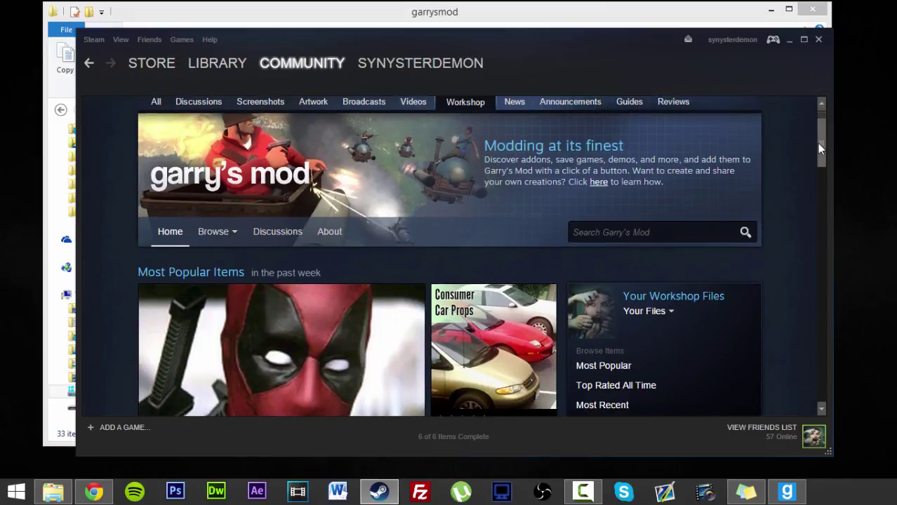
{"action": "mouse_move", "coordinate": [218, 235]}
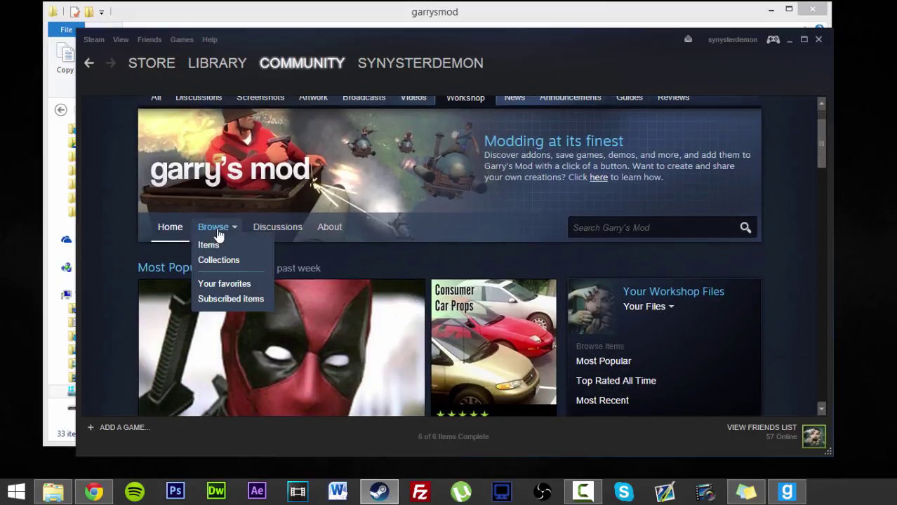
{"action": "left_click", "coordinate": [221, 299]}
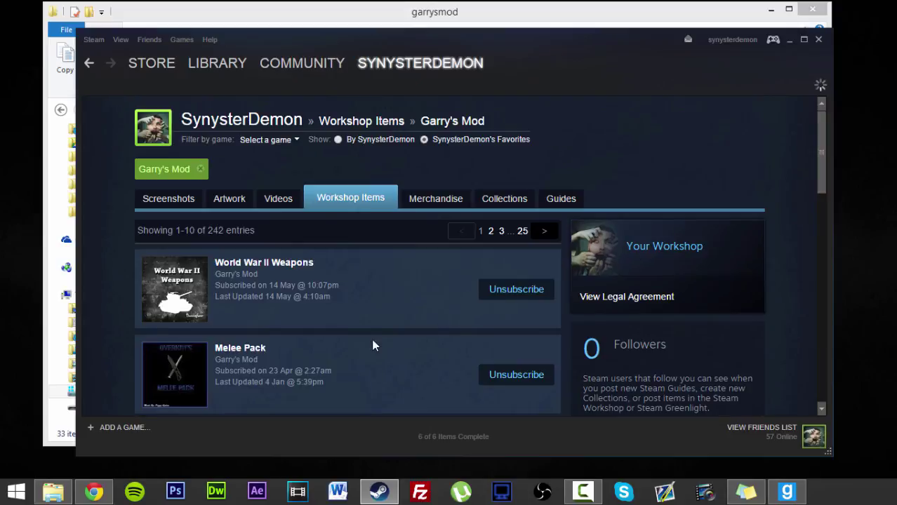
Step: Examine the World War II Weapons addon page with its collection option, and return to the Workshop home page
{"action": "mouse_move", "coordinate": [407, 305]}
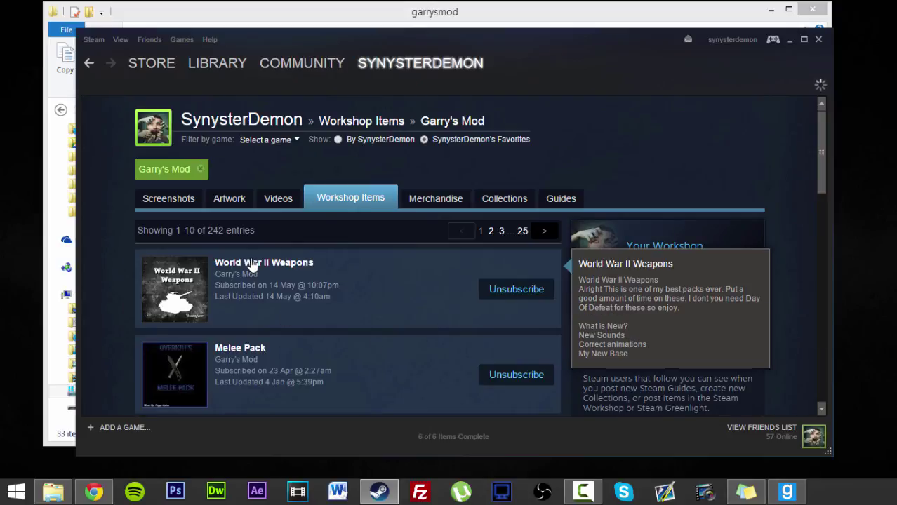
{"action": "left_click", "coordinate": [446, 283]}
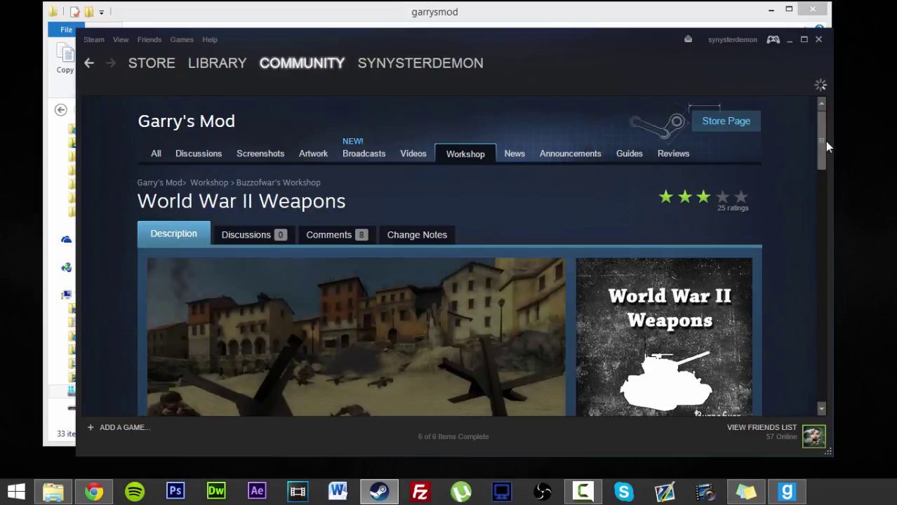
{"action": "left_click_drag", "start_coordinate": [825, 141], "coordinate": [826, 195]}
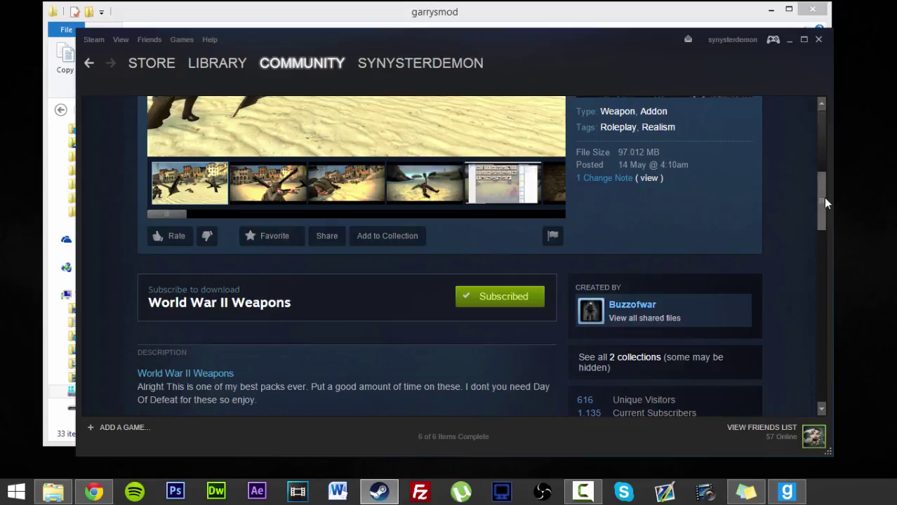
{"action": "scroll", "coordinate": [696, 245], "scroll_direction": "up", "scroll_amount": 2}
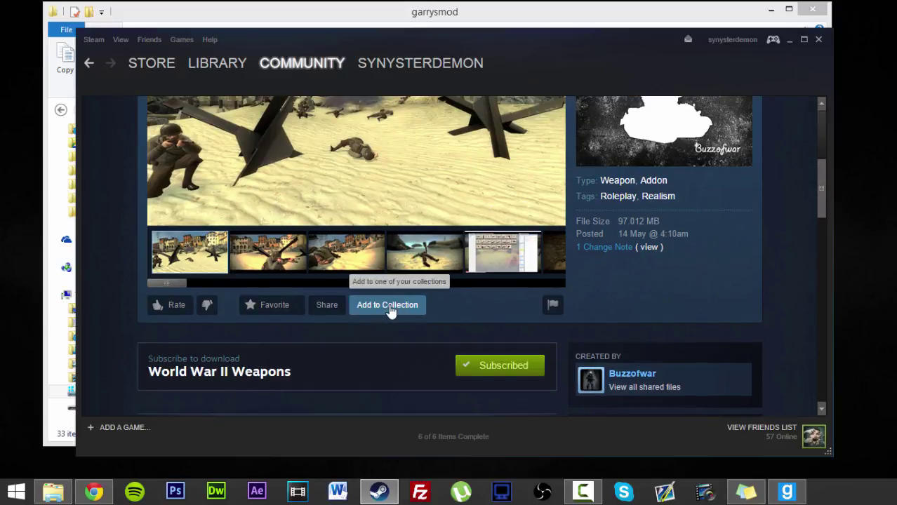
{"action": "left_click_drag", "start_coordinate": [816, 189], "coordinate": [820, 137]}
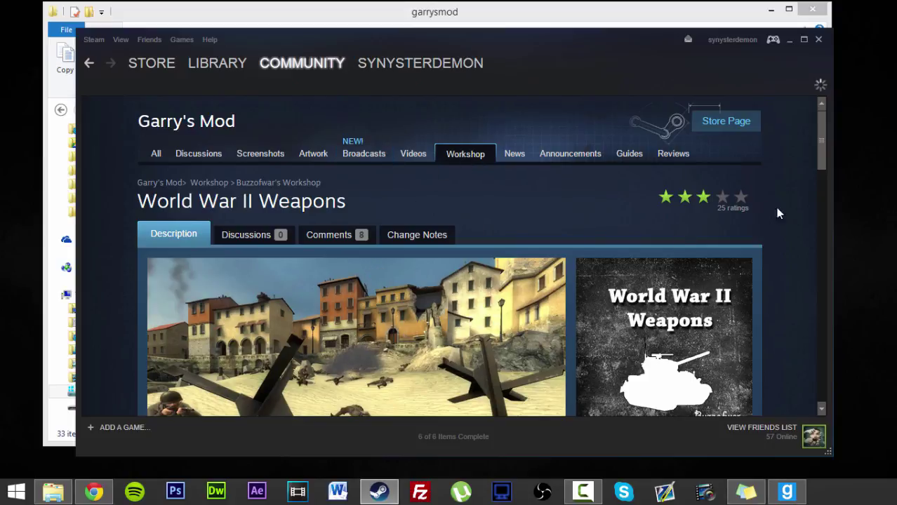
{"action": "scroll", "coordinate": [826, 152], "scroll_direction": "down", "scroll_amount": 2}
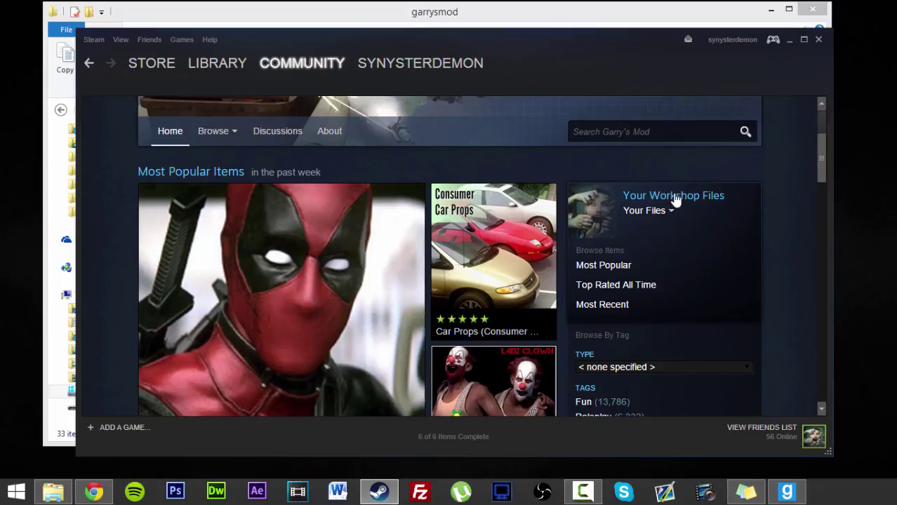
Step: Browse the Garry's Mod Workshop collections and start creating a new collection
{"action": "mouse_move", "coordinate": [227, 138]}
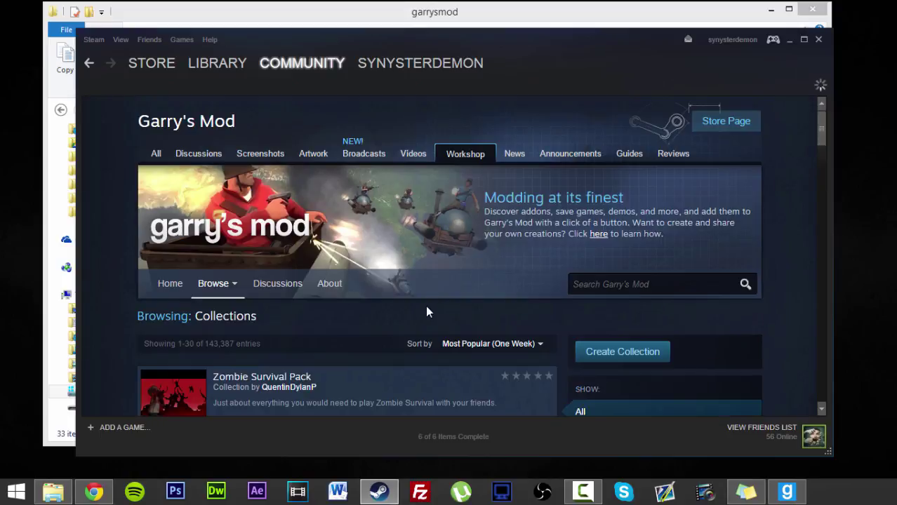
{"action": "mouse_move", "coordinate": [220, 285]}
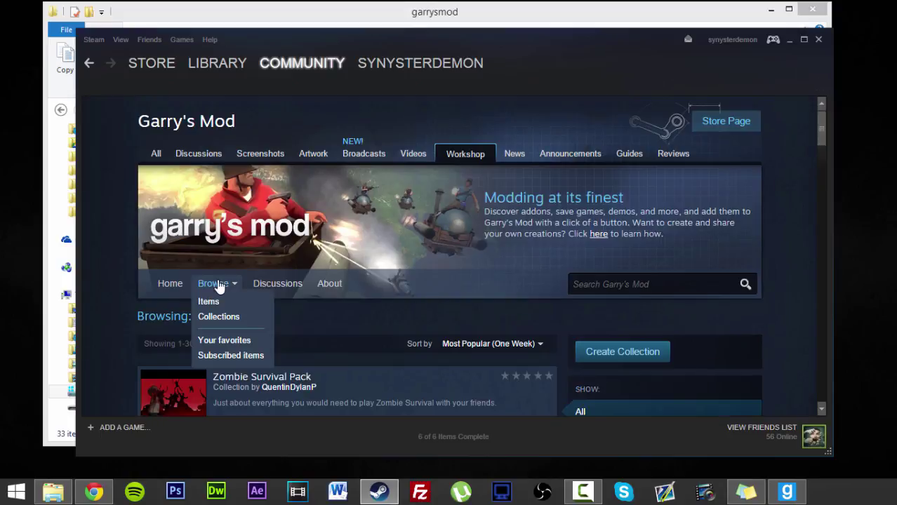
{"action": "left_click", "coordinate": [223, 316]}
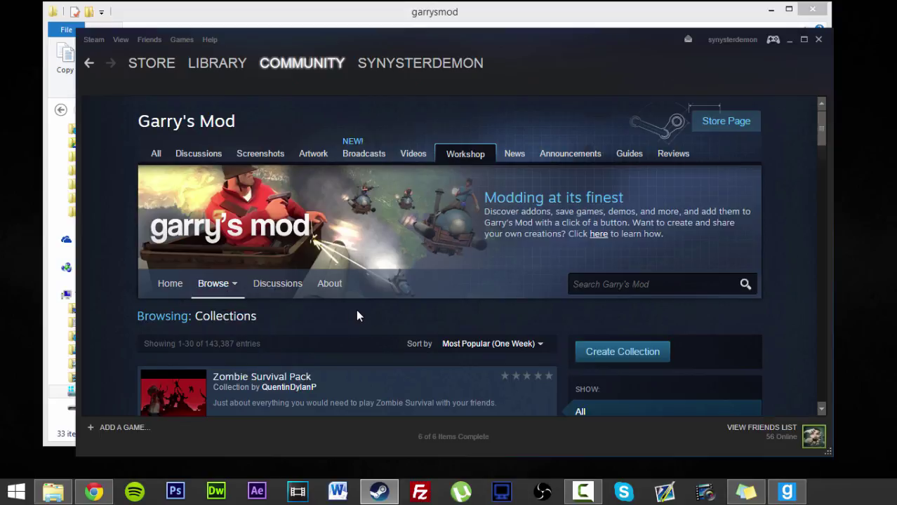
{"action": "left_click", "coordinate": [631, 353]}
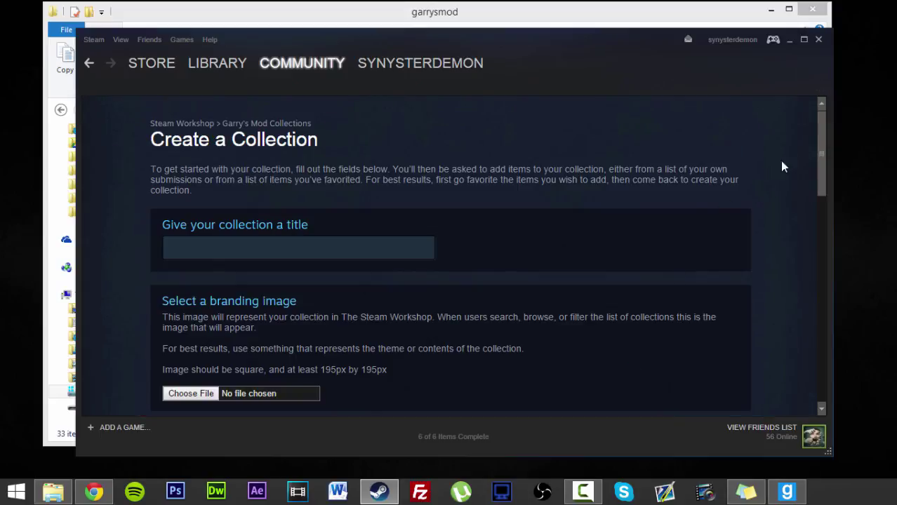
Step: Title the collection "Tutorial" and describe it with "This is a tutorial, yo."
{"action": "scroll", "coordinate": [819, 160], "scroll_direction": "down", "scroll_amount": 2}
{"action": "left_click", "coordinate": [308, 156]}
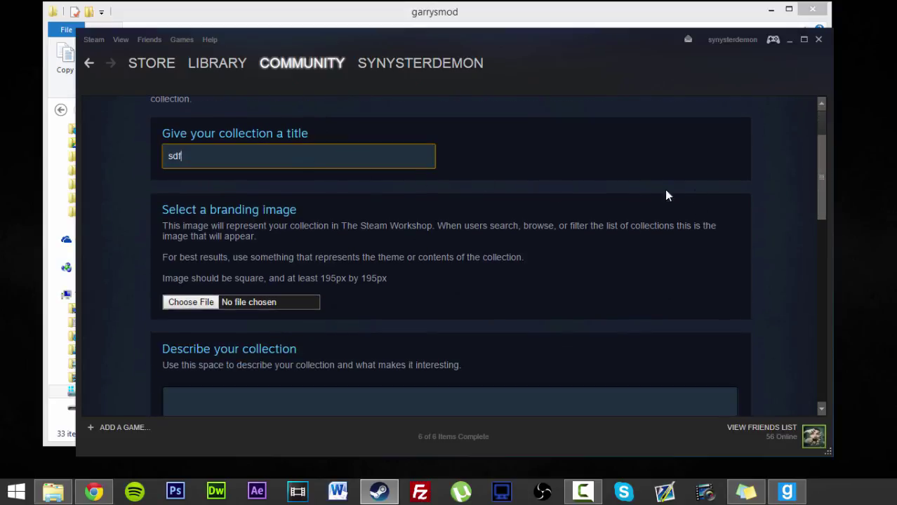
{"action": "key", "text": "ctrl+a"}
{"action": "left_click_drag", "start_coordinate": [821, 174], "coordinate": [724, 173]}
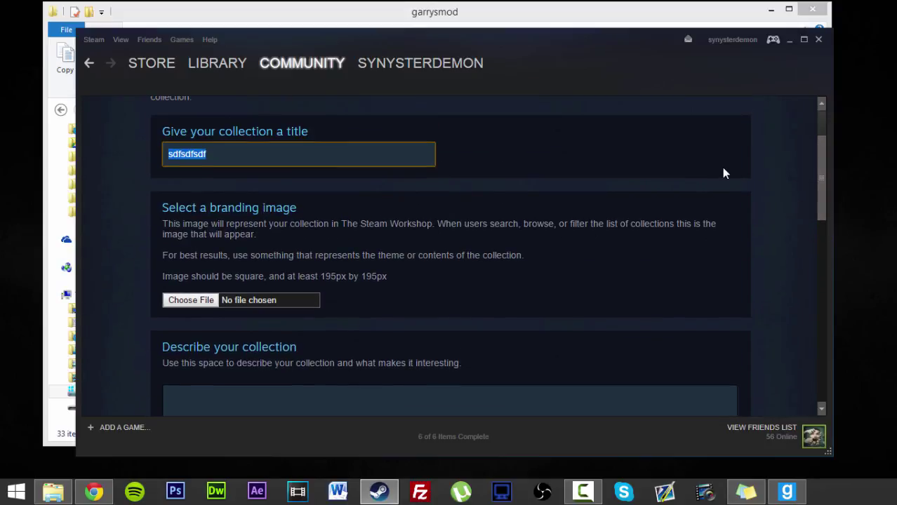
{"action": "type", "text": "Tutorial"}
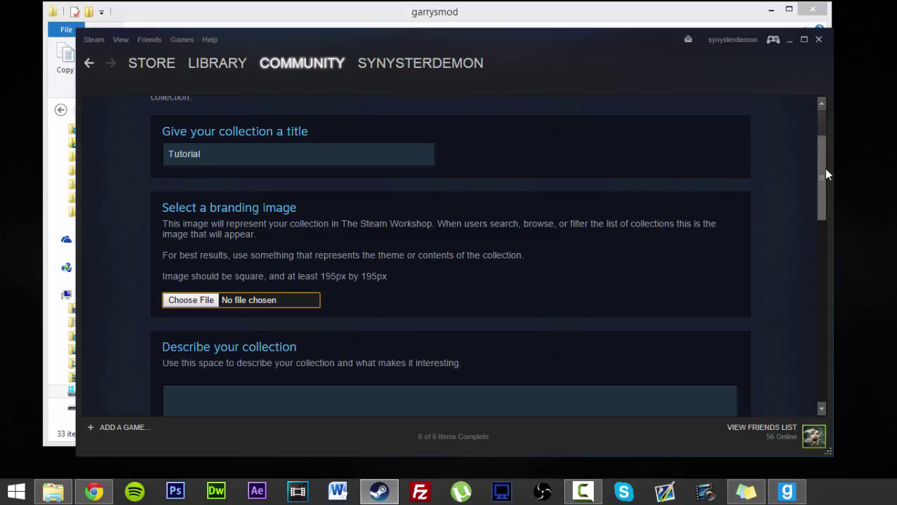
{"action": "left_click_drag", "start_coordinate": [824, 168], "coordinate": [824, 213]}
{"action": "left_click", "coordinate": [592, 271]}
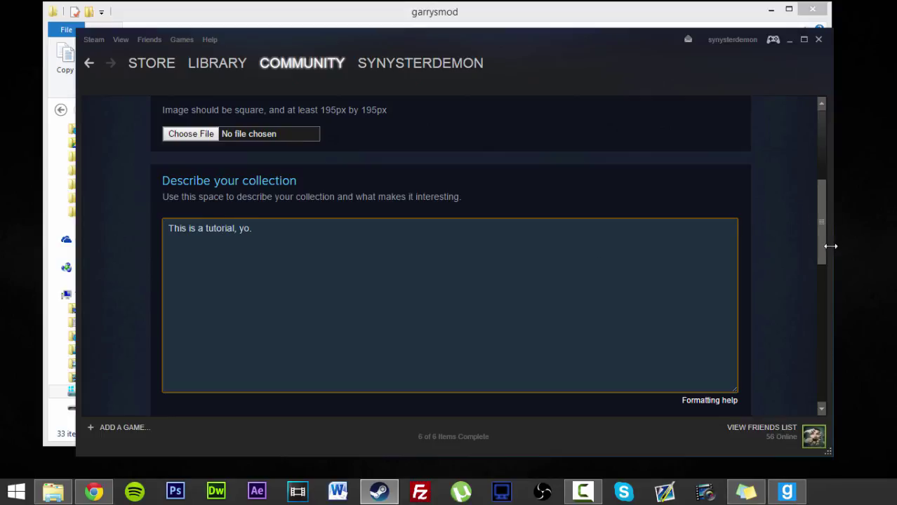
Step: Set the collection kind to "Items that work together" and assign it the ServerContent category
{"action": "scroll", "coordinate": [795, 314], "scroll_direction": "down", "scroll_amount": 4}
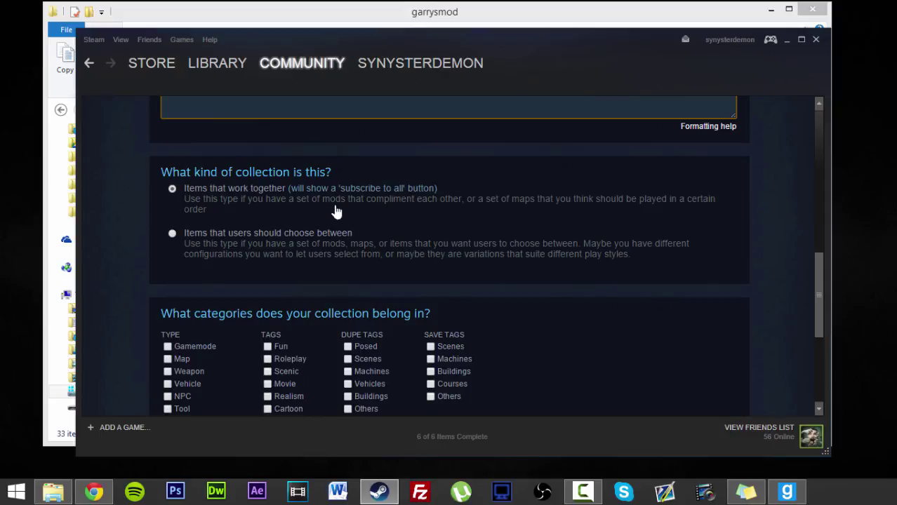
{"action": "left_click", "coordinate": [171, 189]}
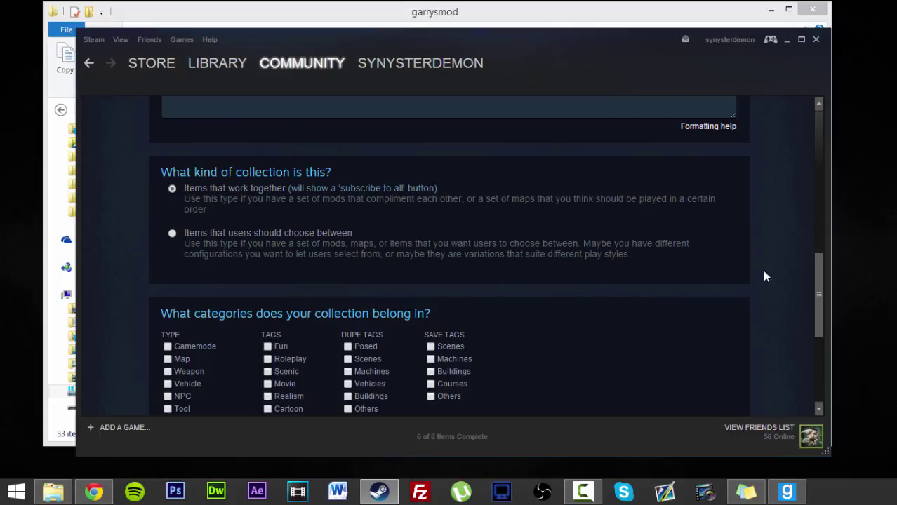
{"action": "left_click_drag", "start_coordinate": [819, 264], "coordinate": [806, 315]}
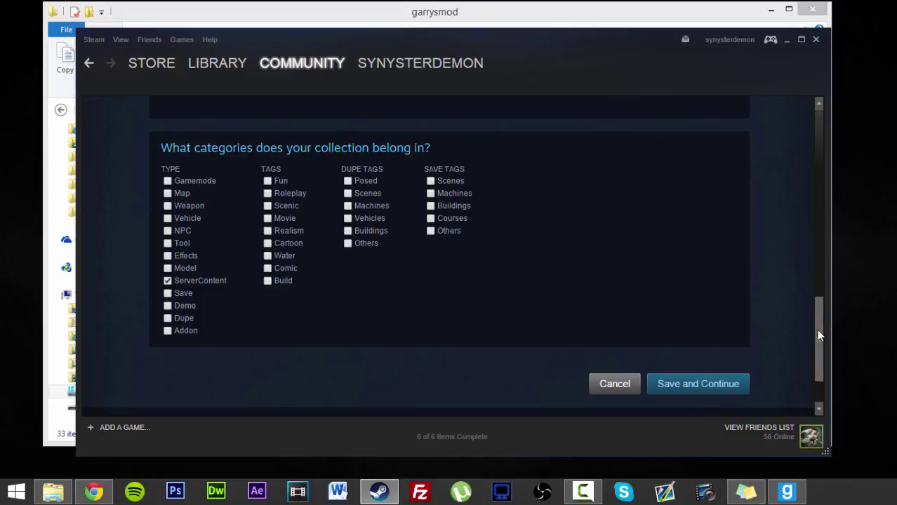
Step: Choose 028497b574b7c626d18a399a5bc37ce1.png from the Desktop as the collection's branding image and save the basic information
{"action": "left_click_drag", "start_coordinate": [819, 335], "coordinate": [819, 141]}
{"action": "left_click", "coordinate": [188, 394]}
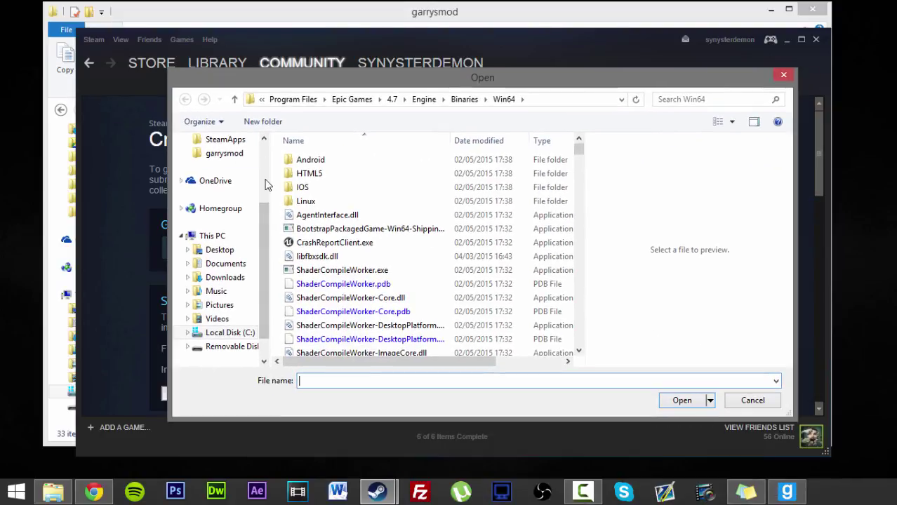
{"action": "left_click", "coordinate": [223, 161]}
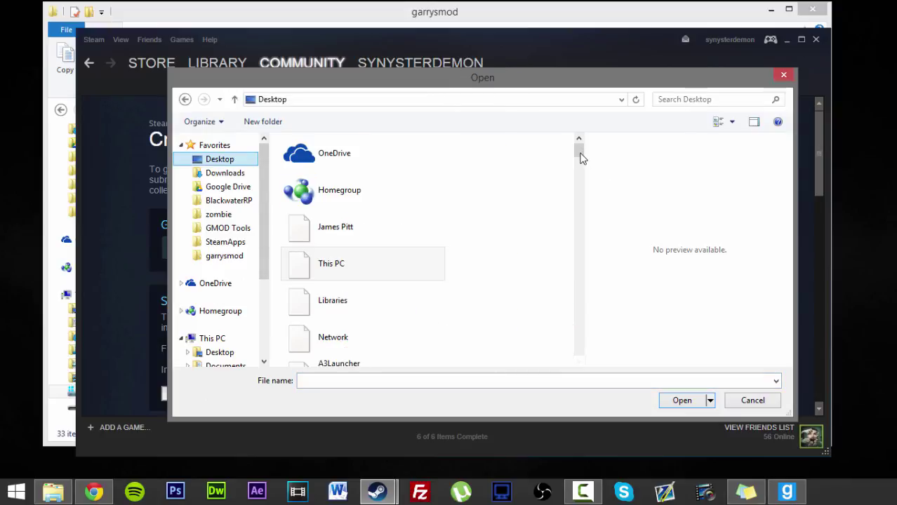
{"action": "left_click_drag", "start_coordinate": [580, 154], "coordinate": [590, 250]}
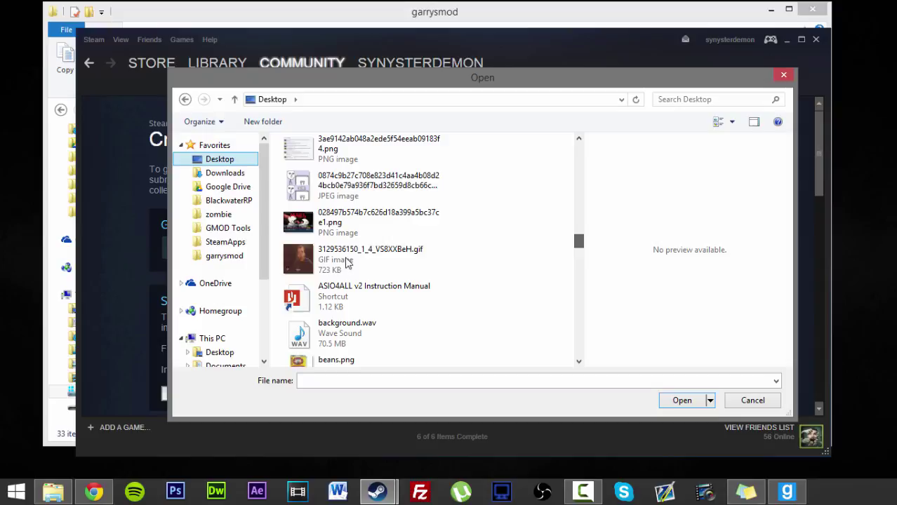
{"action": "double_click", "coordinate": [301, 223]}
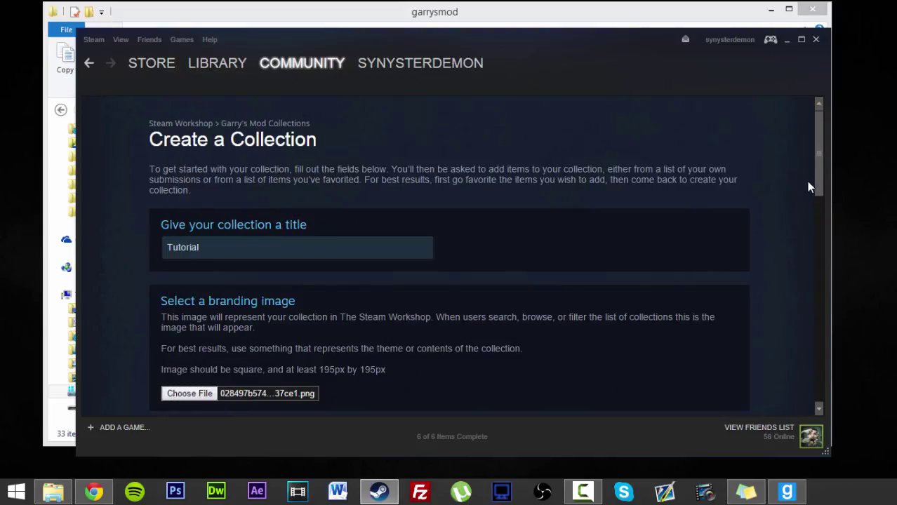
{"action": "left_click_drag", "start_coordinate": [818, 177], "coordinate": [684, 393]}
{"action": "left_click", "coordinate": [686, 311]}
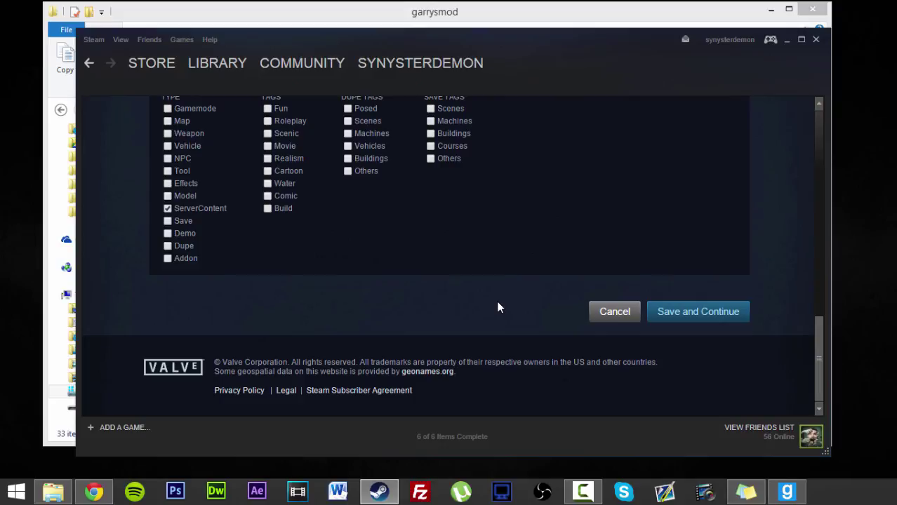
{"action": "left_click", "coordinate": [710, 312]}
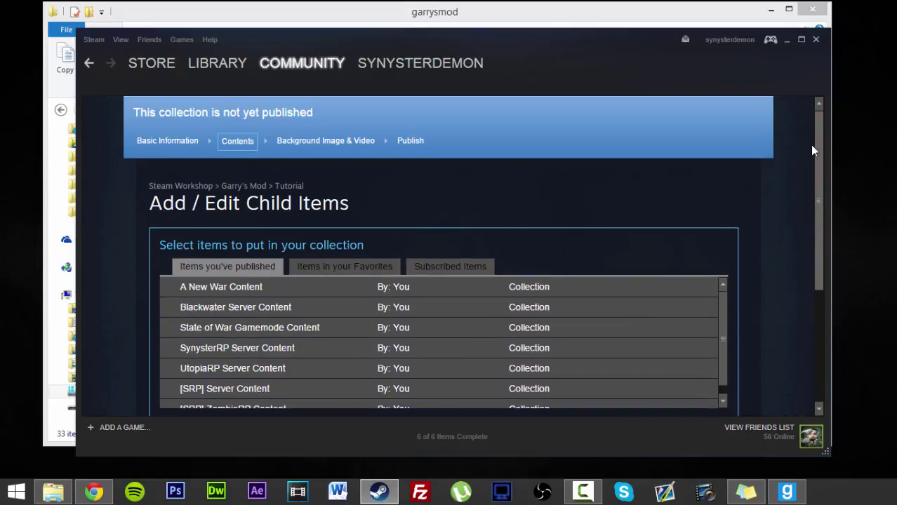
Step: Add World War II Weapons from the subscribed items to the collection and save its contents
{"action": "left_click_drag", "start_coordinate": [823, 186], "coordinate": [795, 231]}
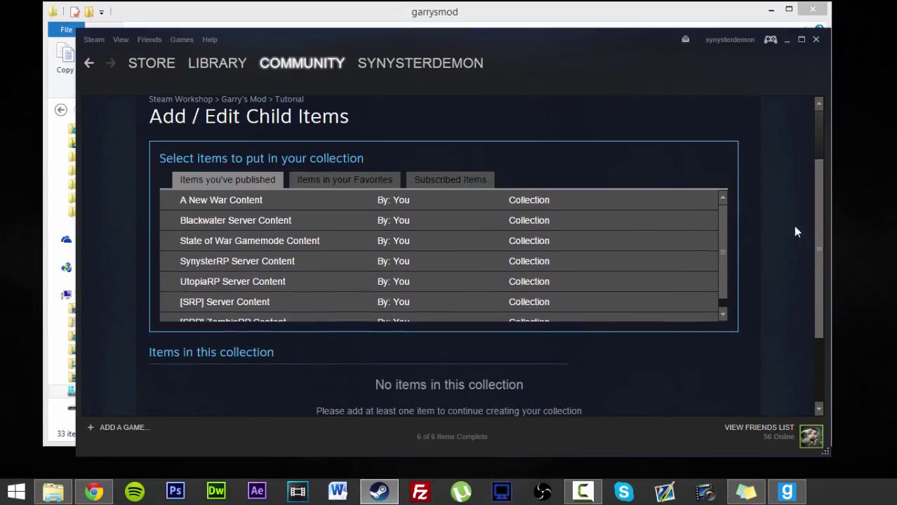
{"action": "double_click", "coordinate": [447, 177]}
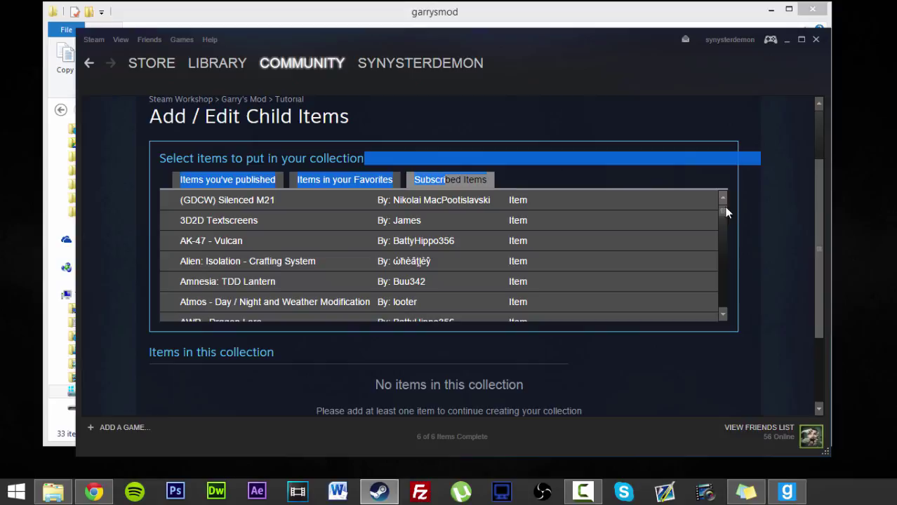
{"action": "left_click_drag", "start_coordinate": [726, 213], "coordinate": [726, 294]}
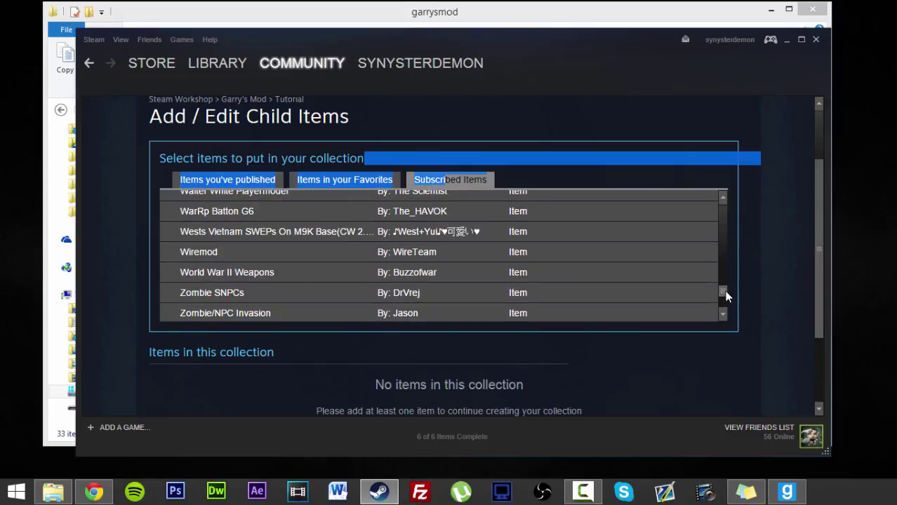
{"action": "left_click", "coordinate": [171, 277]}
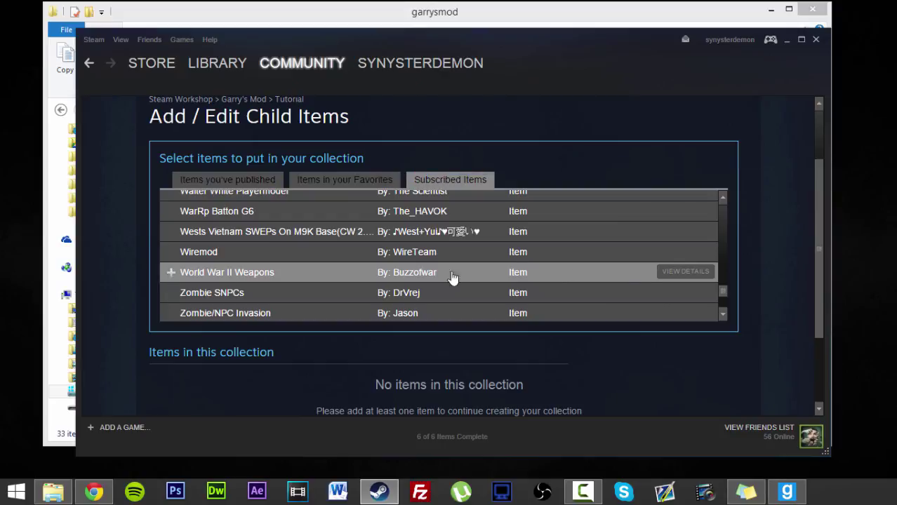
{"action": "scroll", "coordinate": [792, 232], "scroll_direction": "down", "scroll_amount": 3}
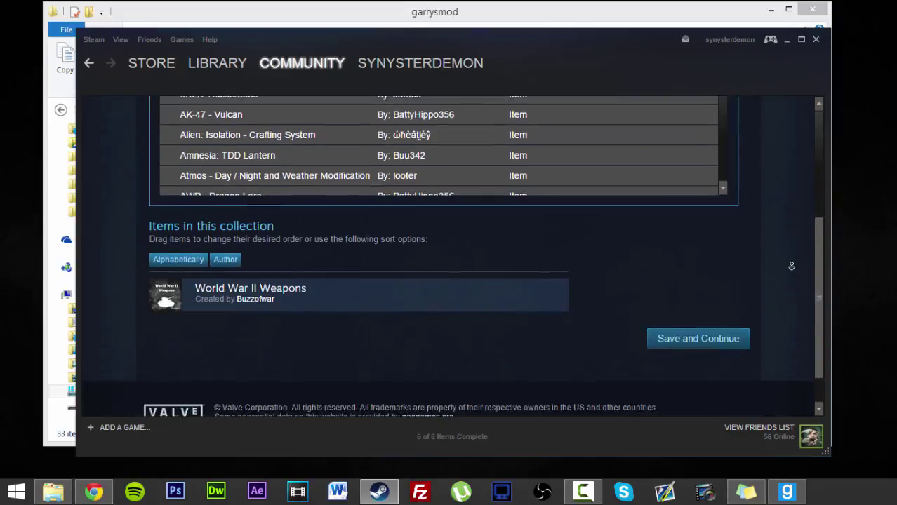
{"action": "mouse_move", "coordinate": [214, 236]}
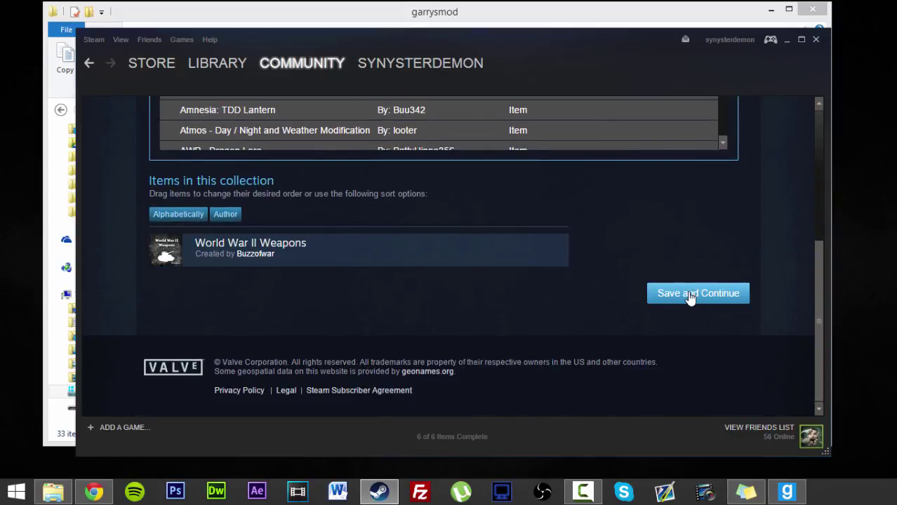
{"action": "left_click", "coordinate": [693, 298]}
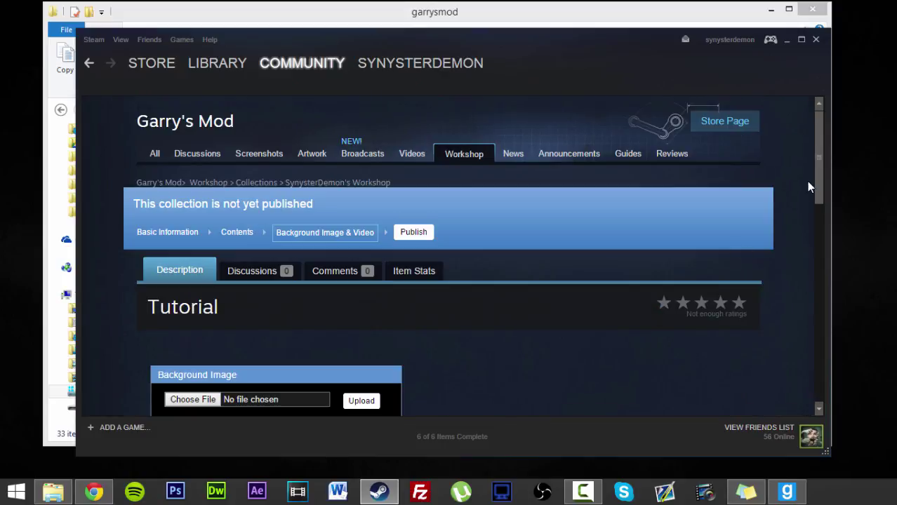
Step: Publish the Tutorial collection without a background image and look over its published page
{"action": "scroll", "coordinate": [823, 212], "scroll_direction": "down", "scroll_amount": 1}
{"action": "scroll", "coordinate": [823, 212], "scroll_direction": "down", "scroll_amount": 1}
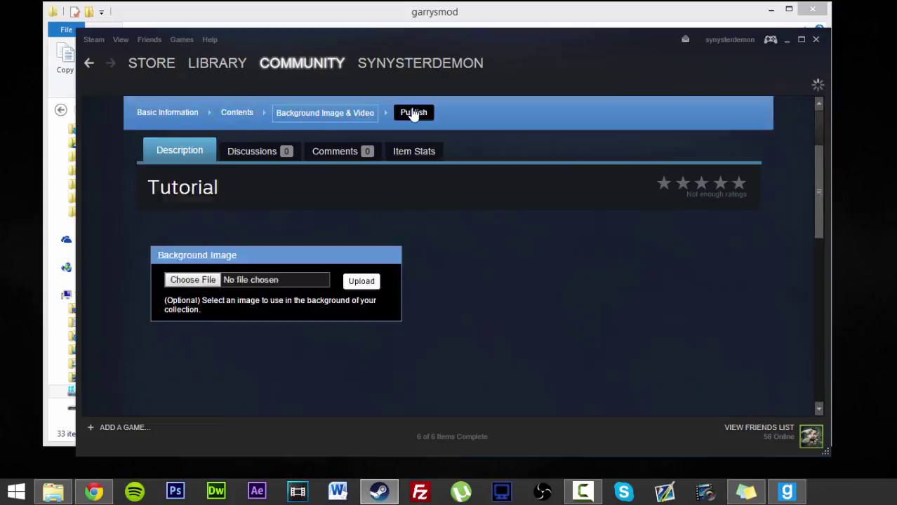
{"action": "left_click_drag", "start_coordinate": [814, 168], "coordinate": [834, 247]}
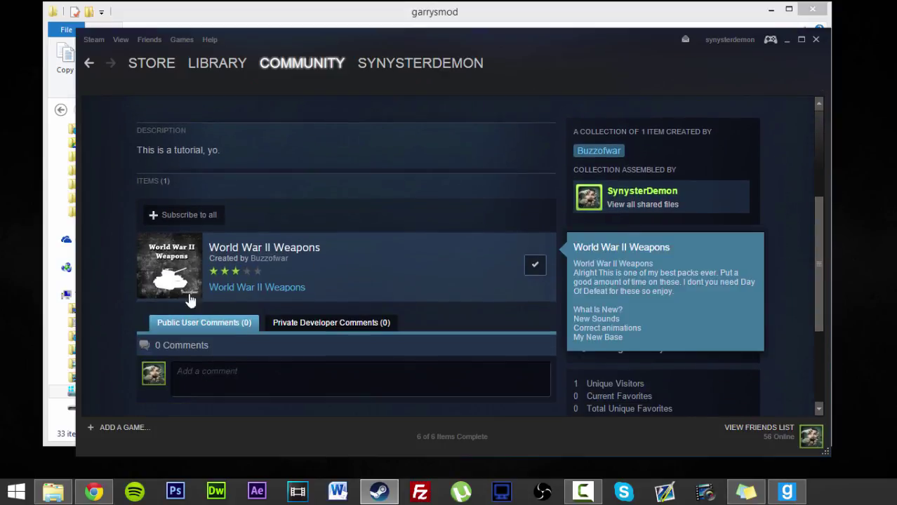
{"action": "scroll", "coordinate": [277, 335], "scroll_direction": "up", "scroll_amount": 2}
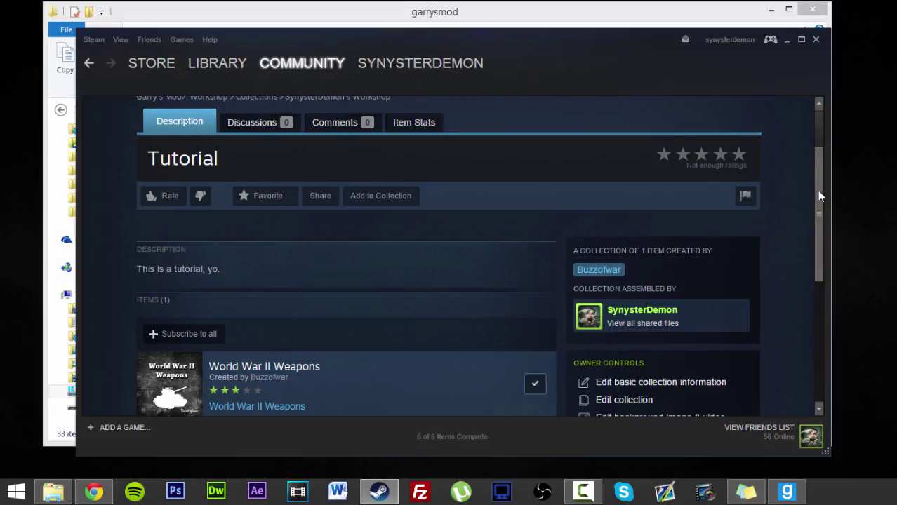
{"action": "left_click_drag", "start_coordinate": [817, 194], "coordinate": [796, 147]}
Step: Open the Deadpool Playermodel addon from the Garry's Mod Workshop and add it to the Tutorial collection
{"action": "left_click", "coordinate": [472, 156]}
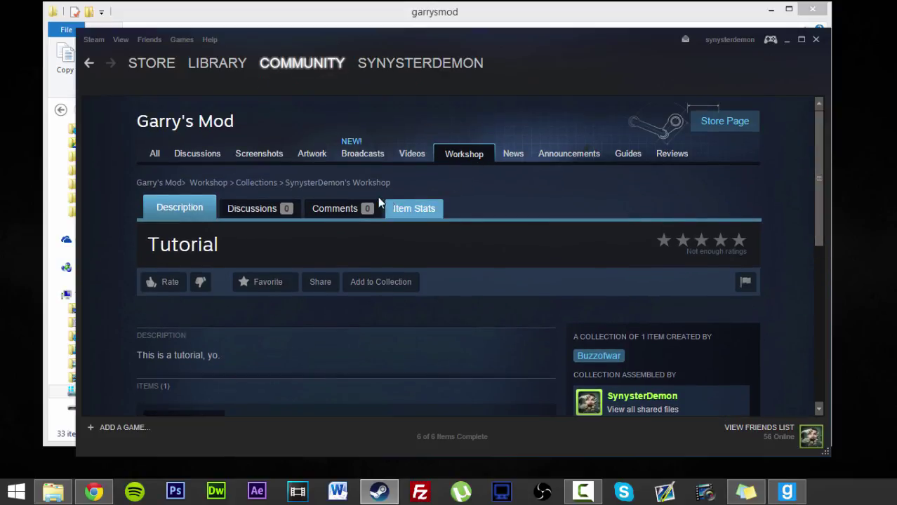
{"action": "scroll", "coordinate": [817, 143], "scroll_direction": "down", "scroll_amount": 4}
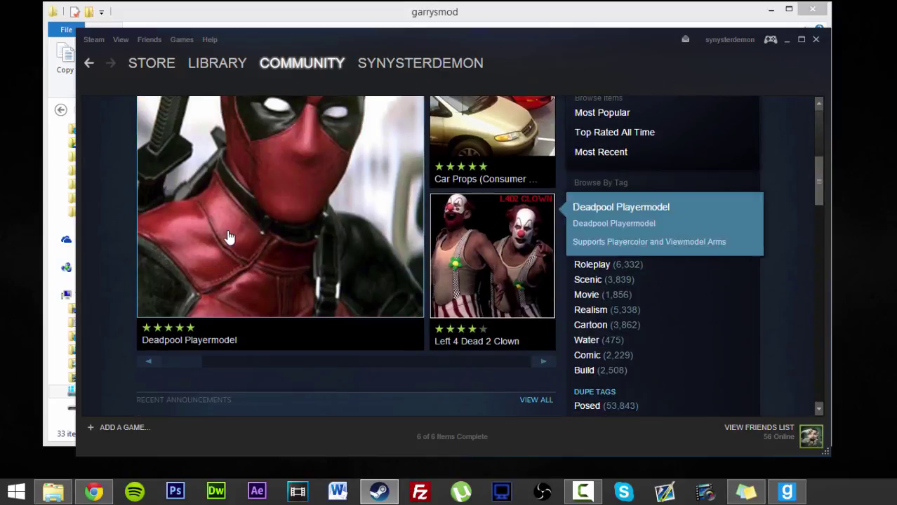
{"action": "left_click", "coordinate": [228, 341]}
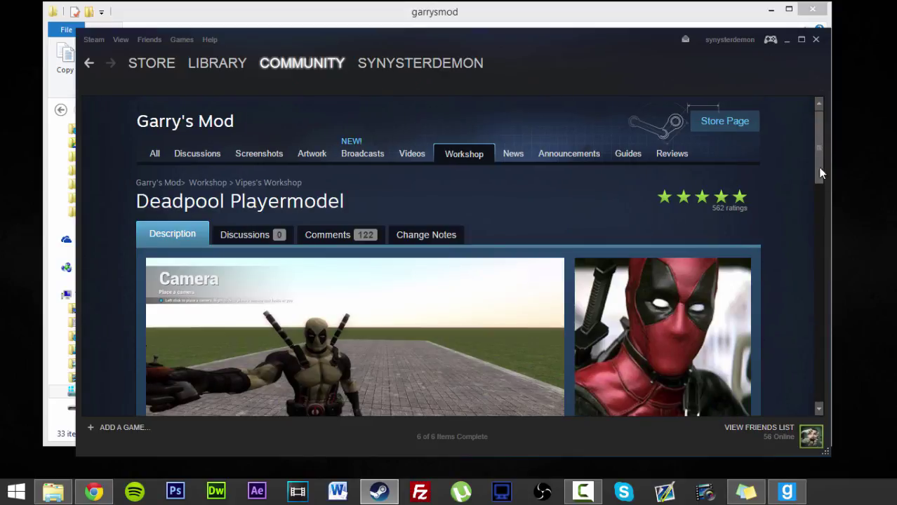
{"action": "left_click_drag", "start_coordinate": [817, 170], "coordinate": [817, 216]}
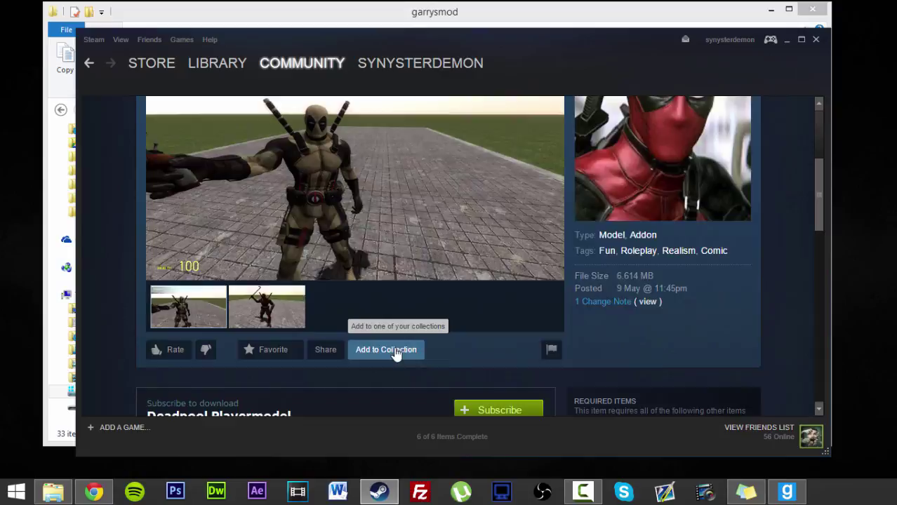
{"action": "left_click", "coordinate": [396, 355]}
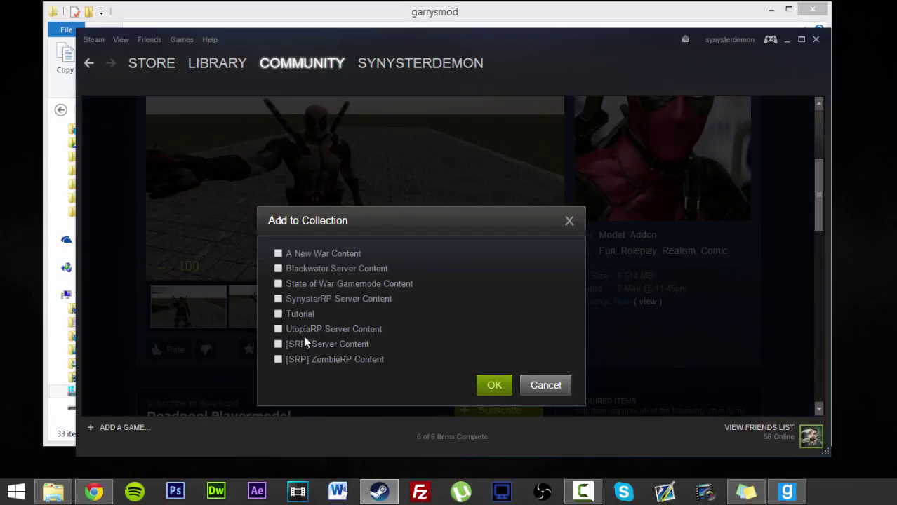
{"action": "left_click", "coordinate": [491, 386]}
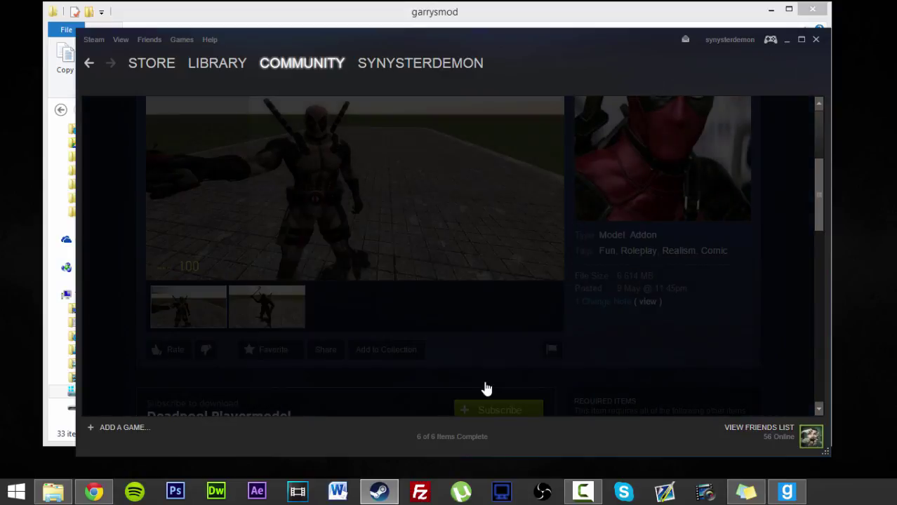
Step: Return to the Tutorial collection page and review the items it contains
{"action": "scroll", "coordinate": [819, 187], "scroll_direction": "up", "scroll_amount": 2}
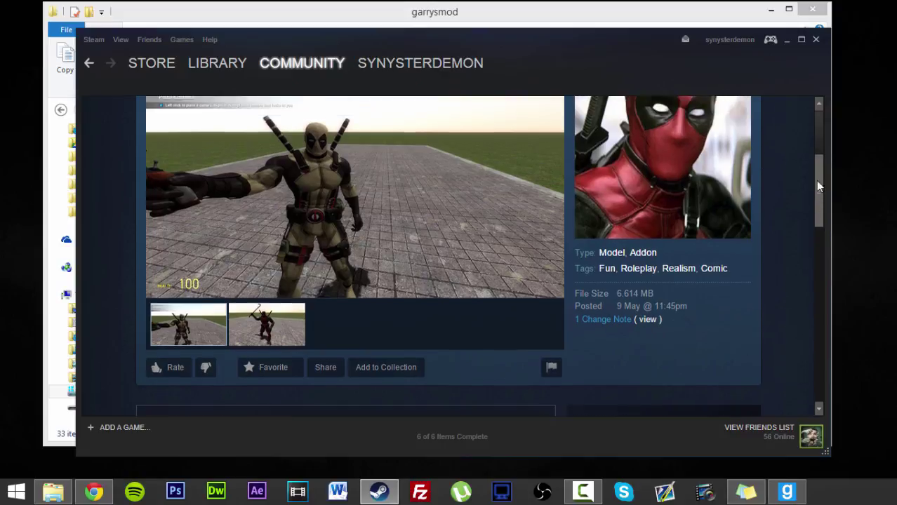
{"action": "mouse_move", "coordinate": [302, 67]}
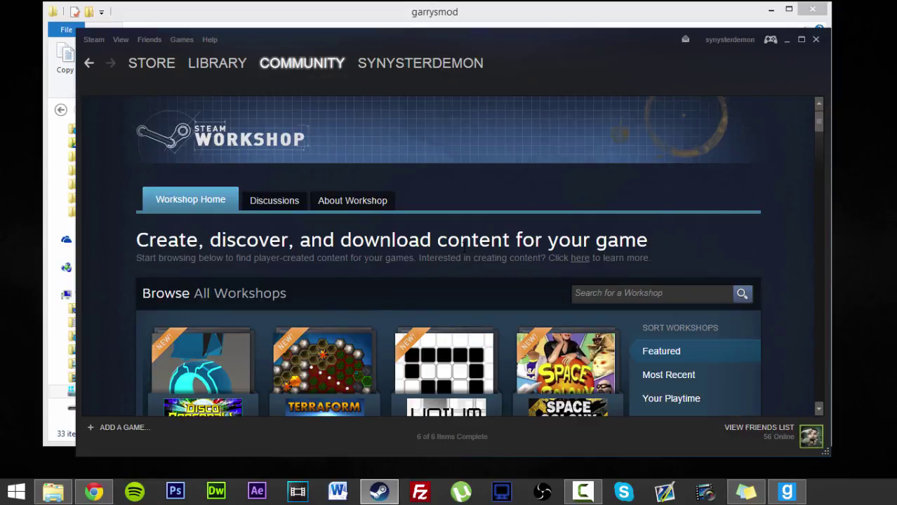
{"action": "scroll", "coordinate": [463, 246], "scroll_direction": "down", "scroll_amount": 3}
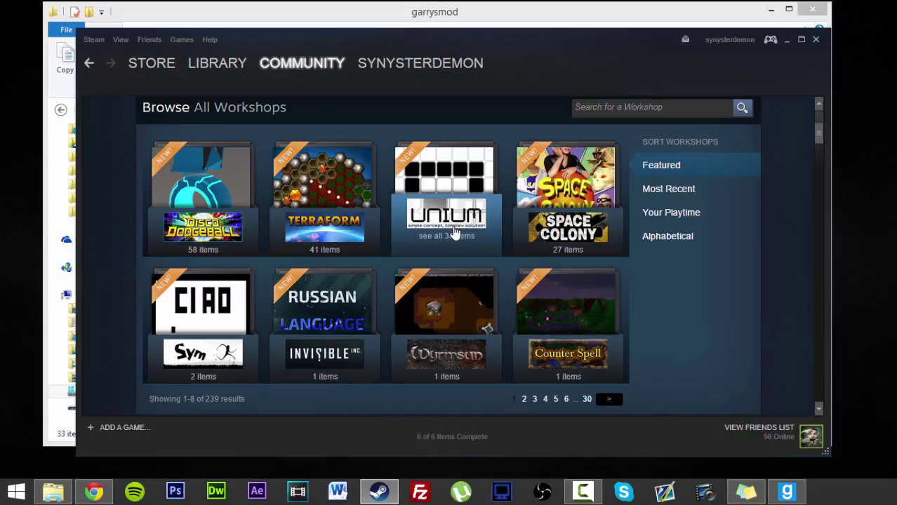
{"action": "key", "text": "alt+Left"}
{"action": "key", "text": "alt+Left"}
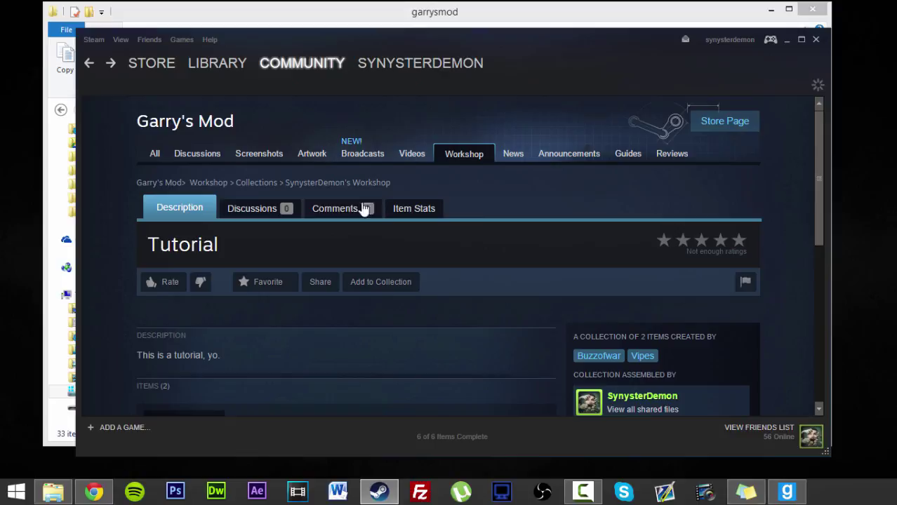
{"action": "scroll", "coordinate": [516, 260], "scroll_direction": "down", "scroll_amount": 3}
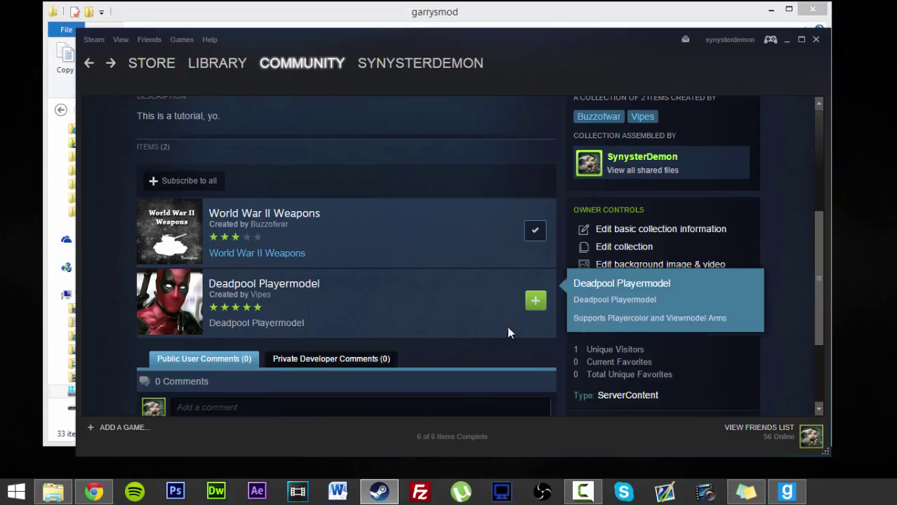
{"action": "middle_click", "coordinate": [784, 273]}
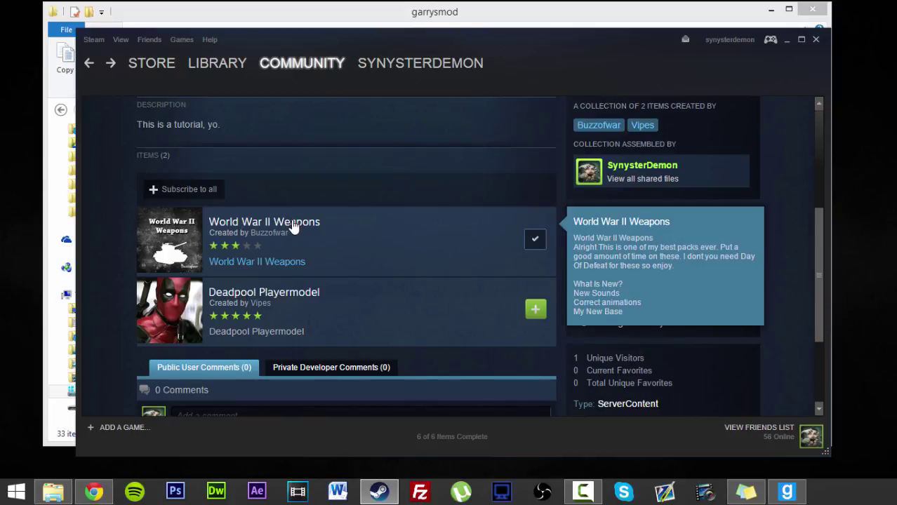
Step: Open the World War II Weapons item from the collection and look over its addon page
{"action": "left_click", "coordinate": [293, 227]}
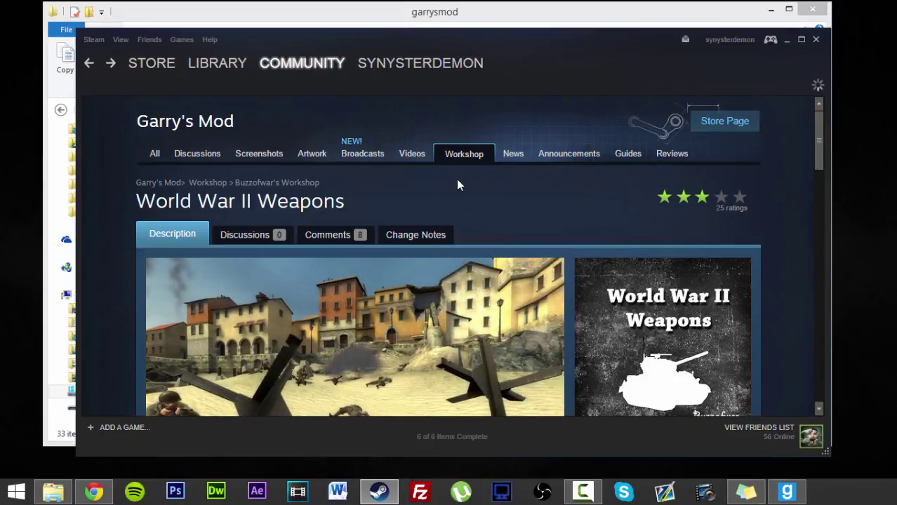
{"action": "scroll", "coordinate": [540, 255], "scroll_direction": "down", "scroll_amount": 1}
{"action": "scroll", "coordinate": [540, 255], "scroll_direction": "down", "scroll_amount": 5}
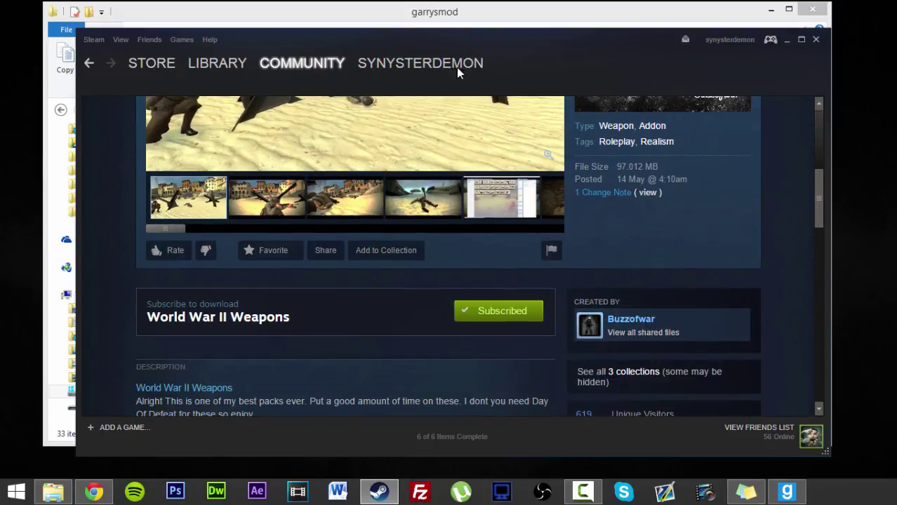
Step: Go back to the zombie server folder in File Explorer and open garrysmod > lua > autorun > server
{"action": "left_click_drag", "start_coordinate": [520, 40], "coordinate": [454, 95]}
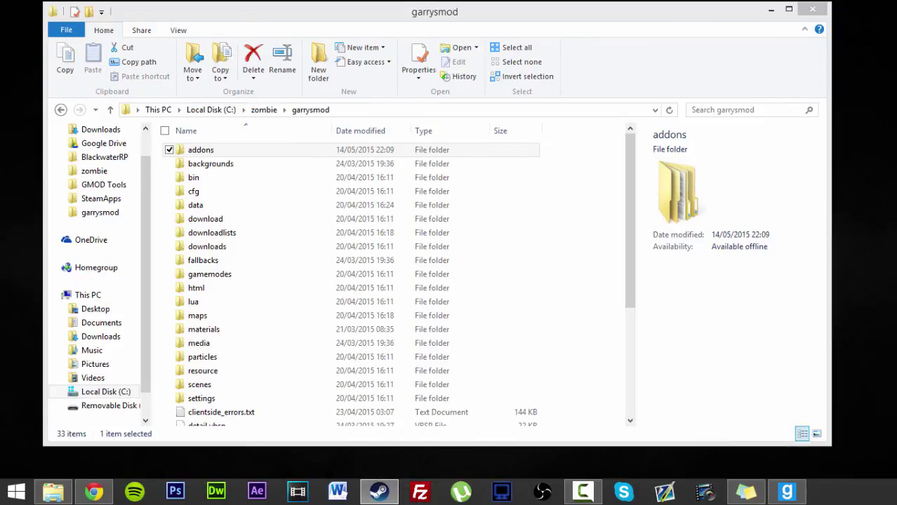
{"action": "left_click", "coordinate": [586, 164]}
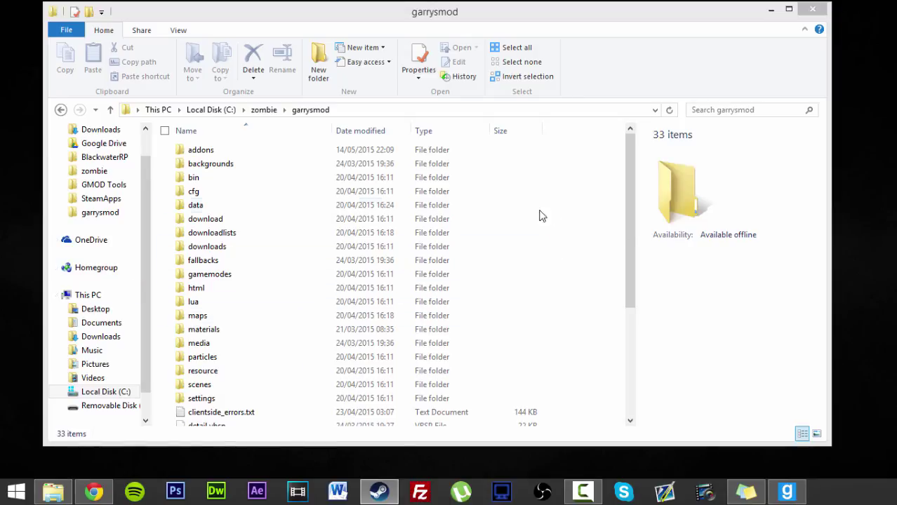
{"action": "left_click", "coordinate": [264, 109]}
{"action": "left_click", "coordinate": [95, 172]}
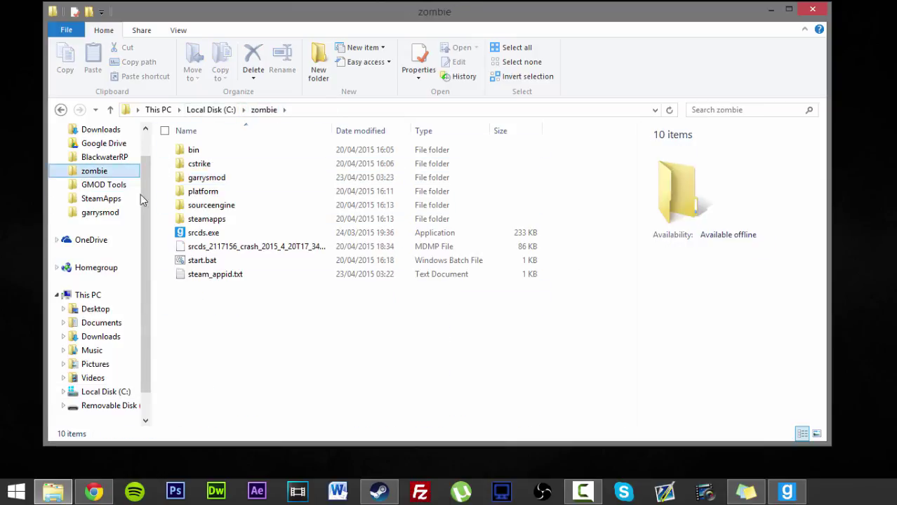
{"action": "double_click", "coordinate": [246, 179]}
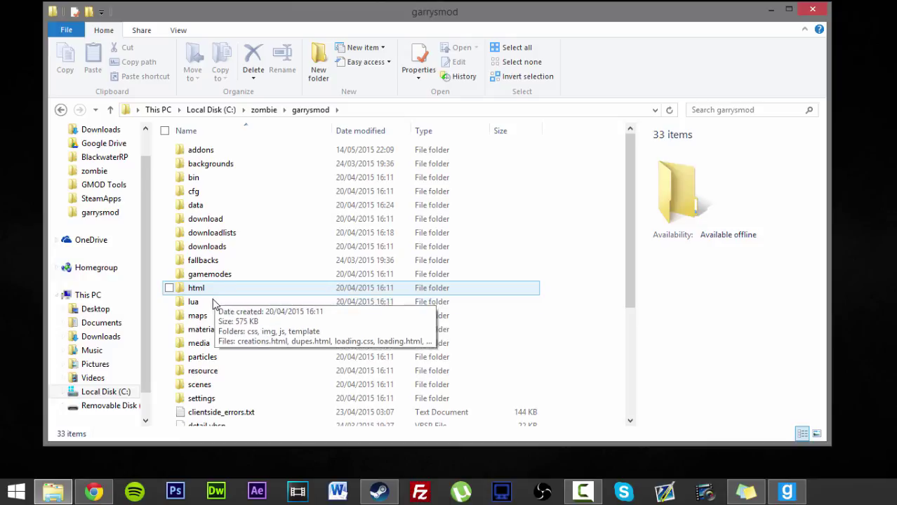
{"action": "double_click", "coordinate": [211, 302]}
{"action": "double_click", "coordinate": [240, 151]}
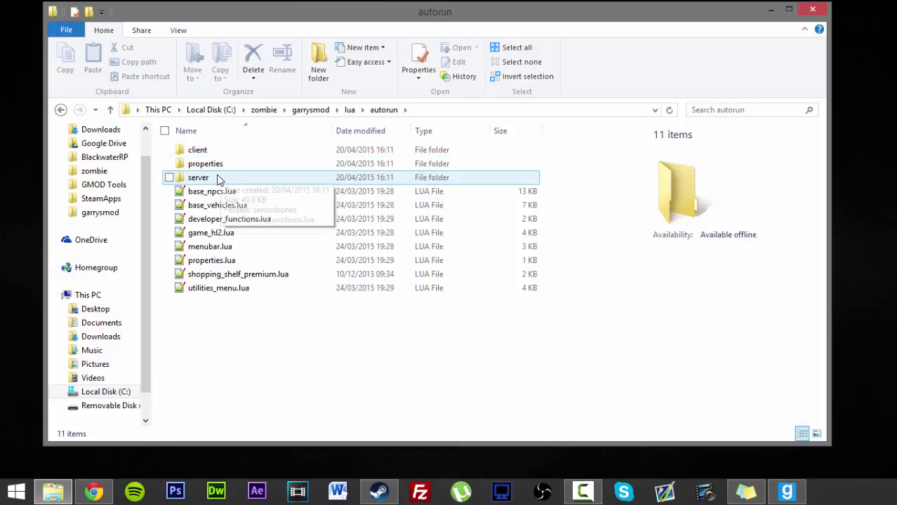
{"action": "double_click", "coordinate": [245, 178]}
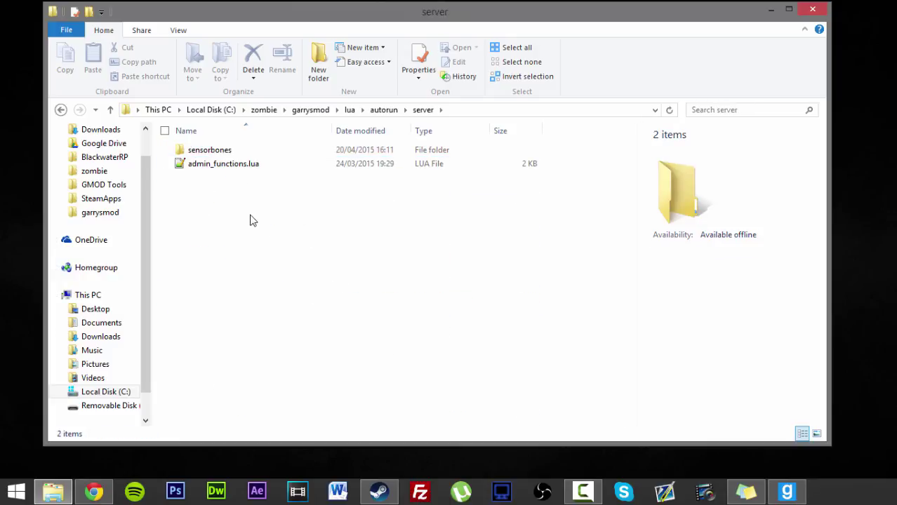
Step: Create a new text document in the server folder and name it workshop.lua, accepting the extension change
{"action": "right_click", "coordinate": [294, 377]}
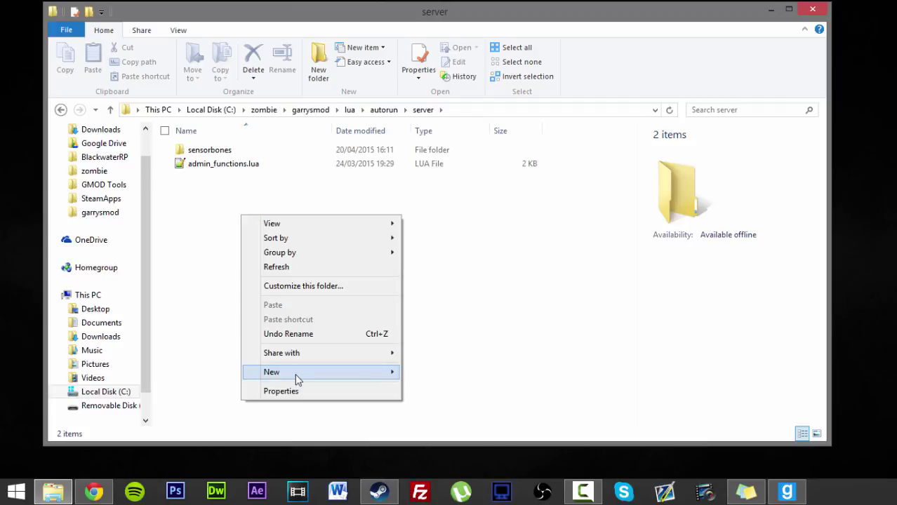
{"action": "mouse_move", "coordinate": [378, 376]}
{"action": "left_click", "coordinate": [445, 344]}
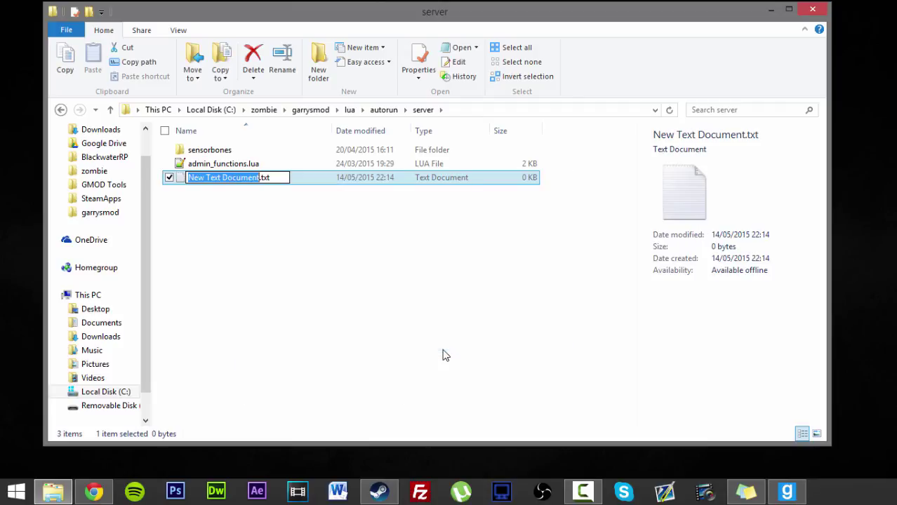
{"action": "type", "text": "Works"}
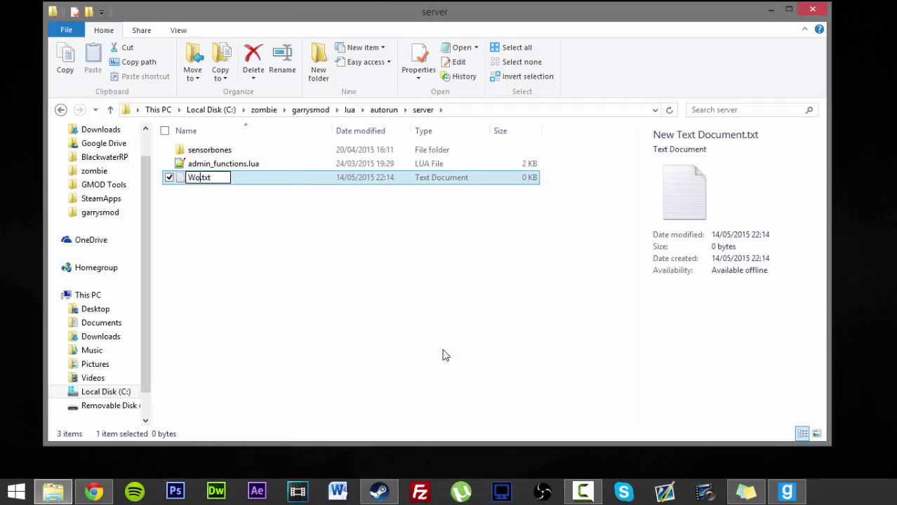
{"action": "key", "text": "BackSpace"}
{"action": "key", "text": "BackSpace"}
{"action": "key", "text": "BackSpace"}
{"action": "key", "text": "BackSpace"}
{"action": "key", "text": "BackSpace"}
{"action": "type", "text": "workshop"}
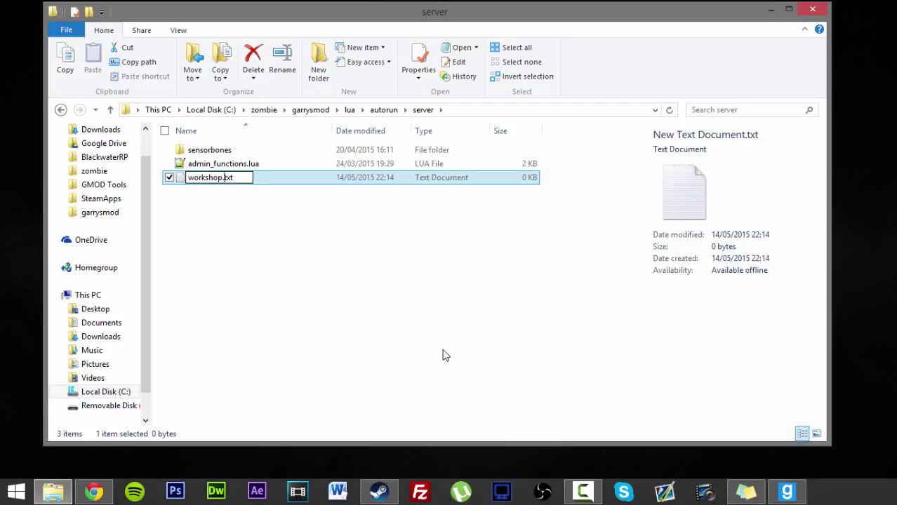
{"action": "key", "text": "Delete"}
{"action": "key", "text": "Delete"}
{"action": "key", "text": "Delete"}
{"action": "type", "text": "lua"}
{"action": "key", "text": "Return"}
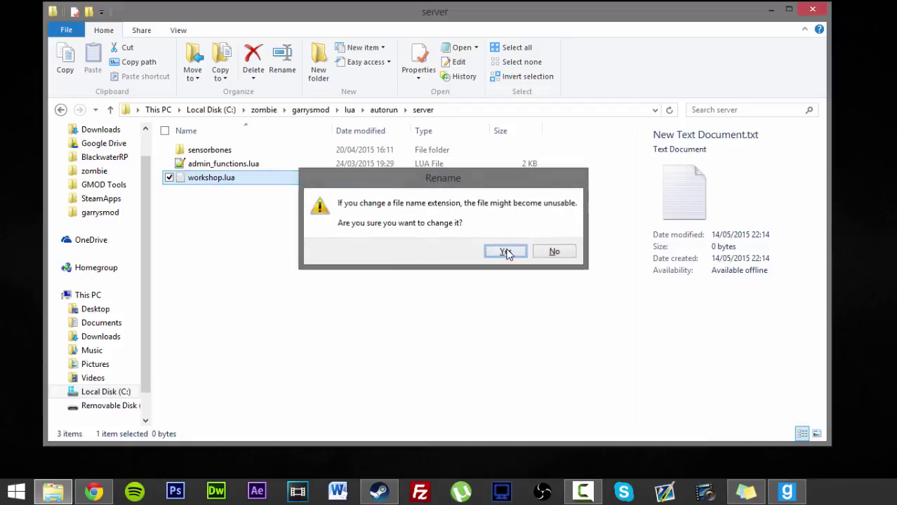
{"action": "left_click", "coordinate": [507, 252]}
{"action": "left_click", "coordinate": [315, 245]}
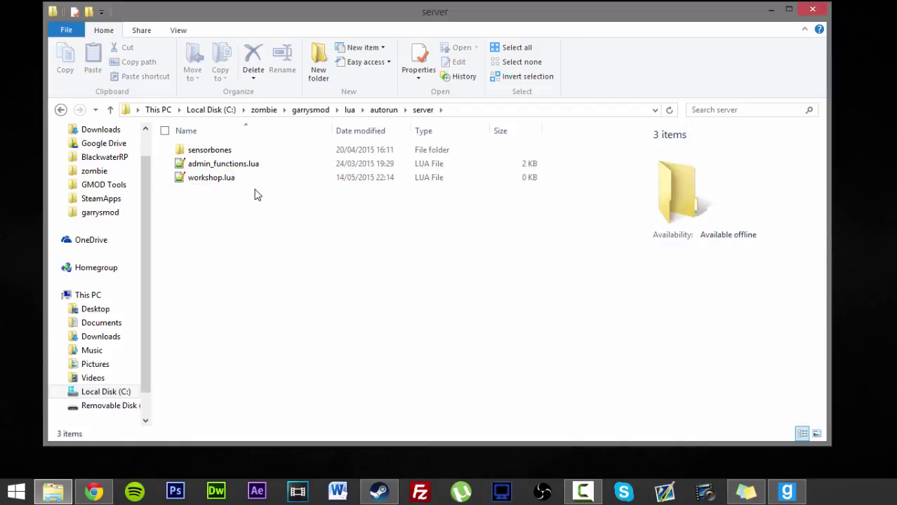
Step: Open workshop.lua in Notepad++ and place its window over the middle of the folder window
{"action": "left_click", "coordinate": [210, 180]}
{"action": "double_click", "coordinate": [210, 181]}
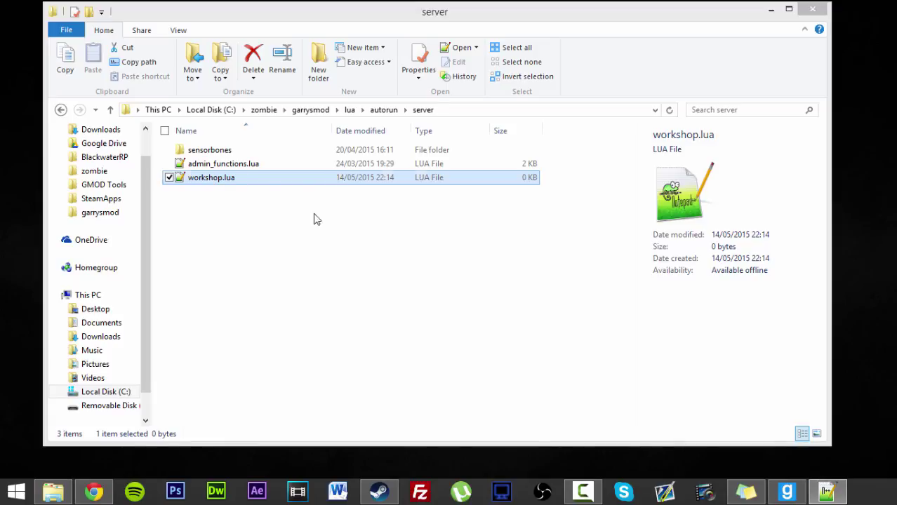
{"action": "left_click_drag", "start_coordinate": [465, 94], "coordinate": [0, 98]}
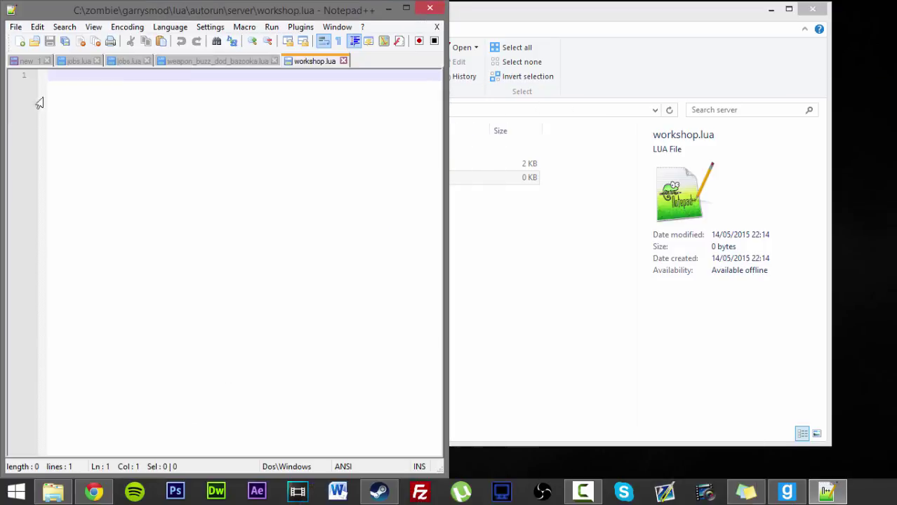
{"action": "left_click_drag", "start_coordinate": [234, 10], "coordinate": [450, 41]}
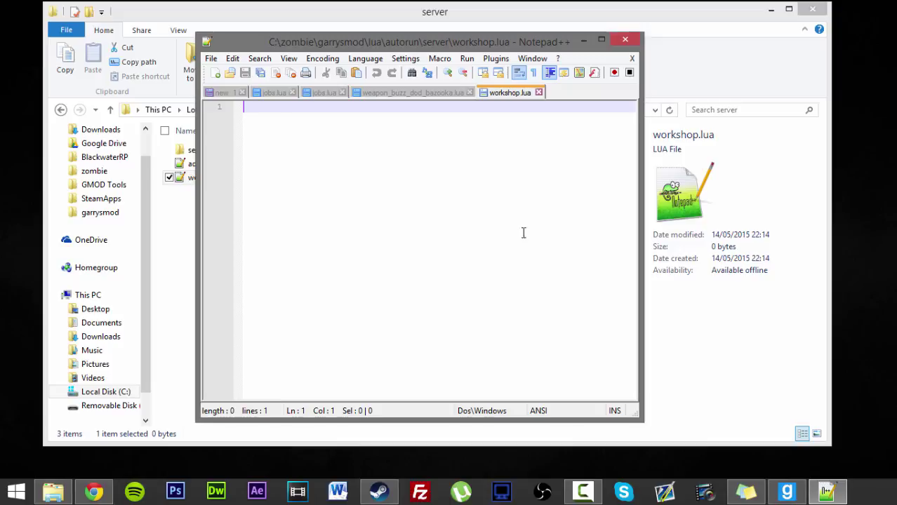
Step: Close every other open file in Notepad++ without saving "new 1", keeping only workshop.lua
{"action": "left_click", "coordinate": [242, 93]}
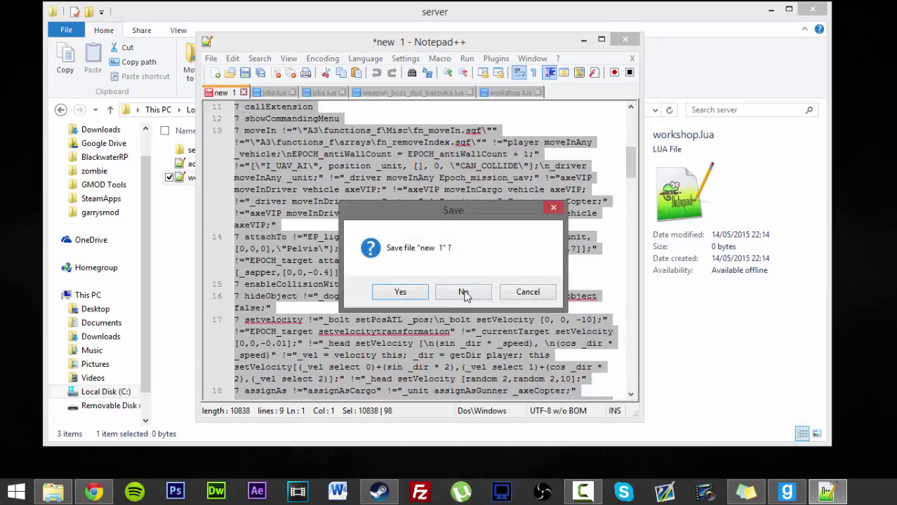
{"action": "left_click", "coordinate": [461, 290]}
{"action": "left_click", "coordinate": [246, 93]}
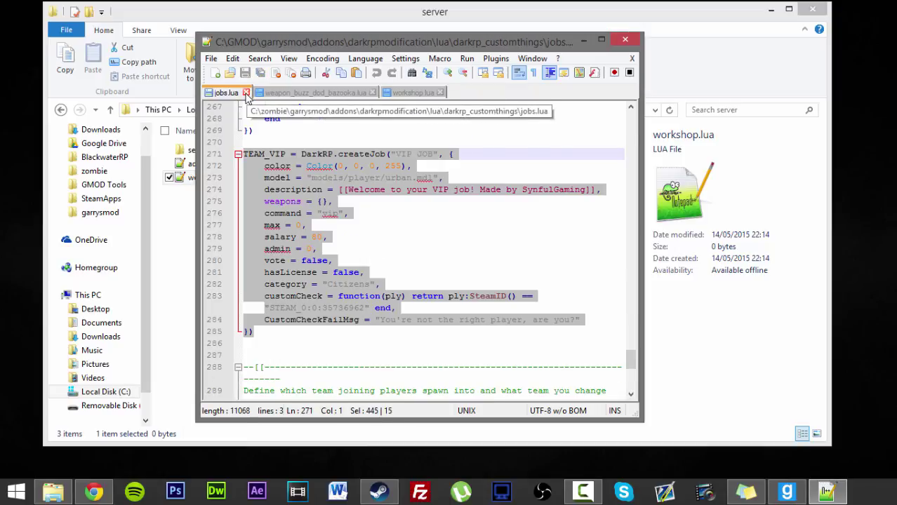
{"action": "left_click", "coordinate": [246, 93]}
{"action": "left_click", "coordinate": [324, 93]}
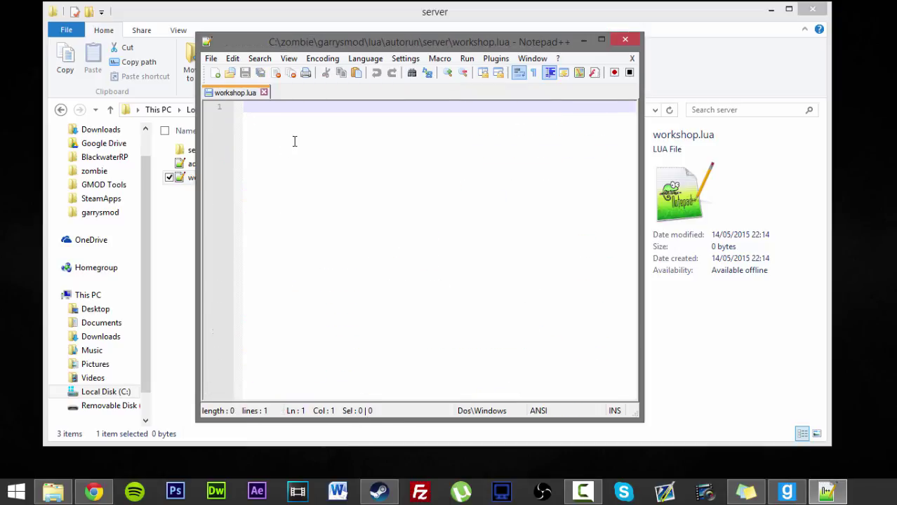
Step: Write resource.AddWorkshop("") with empty quotes on the first line of workshop.lua
{"action": "type", "text": "resource."}
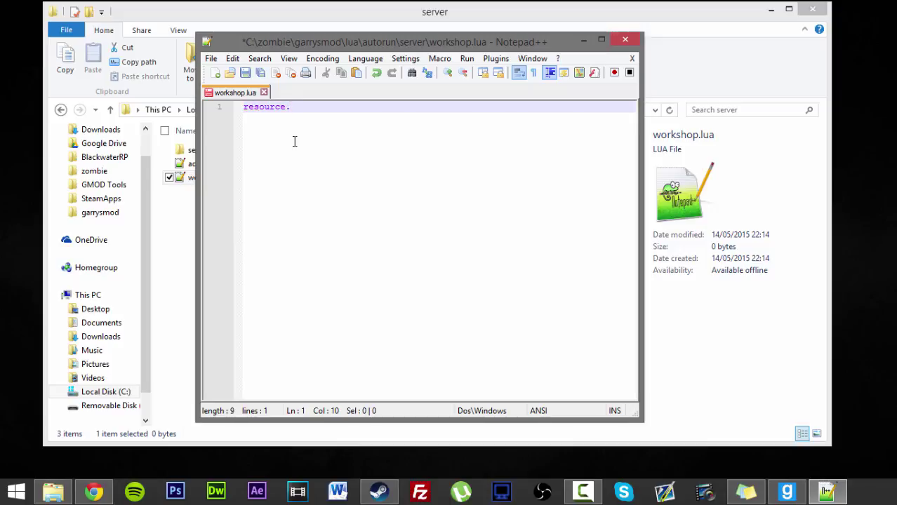
{"action": "type", "text": "AddWorkshop("}
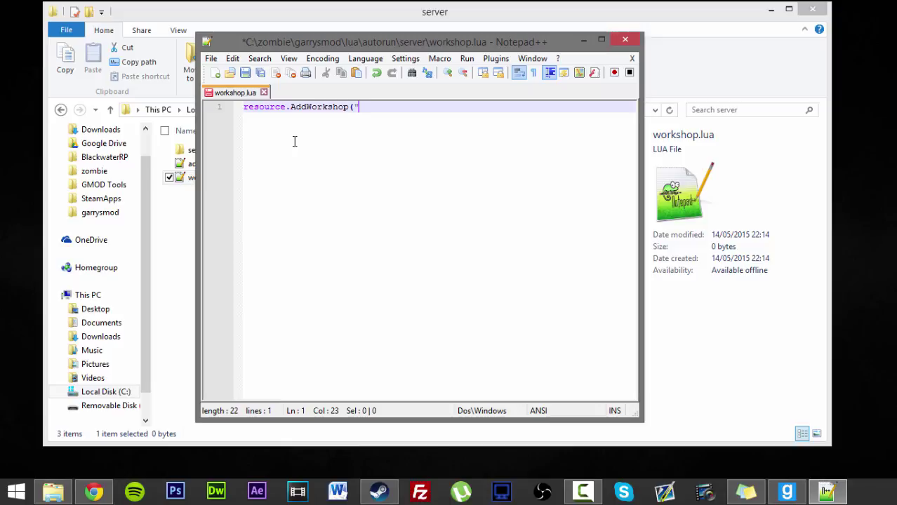
{"action": "type", "text": ")"}
Step: Examine the parts of the resource.AddWorkshop line: the resource name, the AddWorkshop function and the quoted argument
{"action": "left_click_drag", "start_coordinate": [395, 110], "coordinate": [180, 110]}
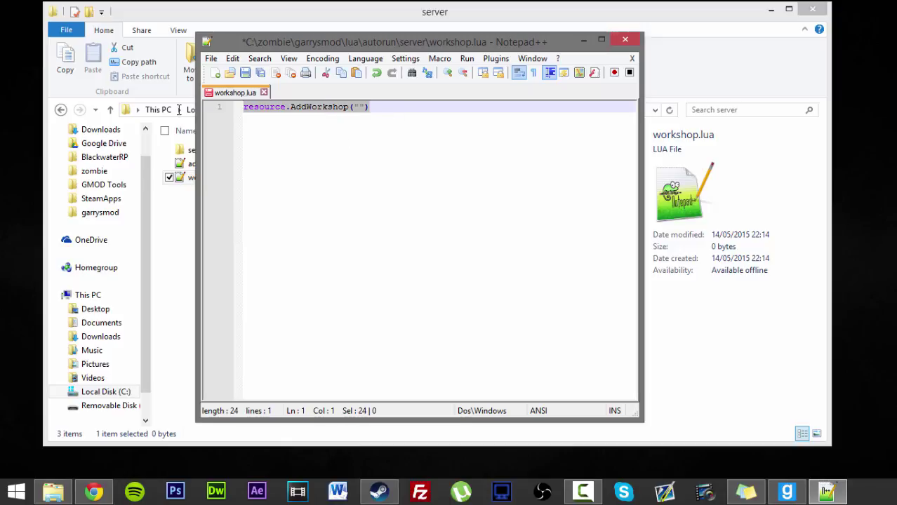
{"action": "left_click", "coordinate": [385, 106]}
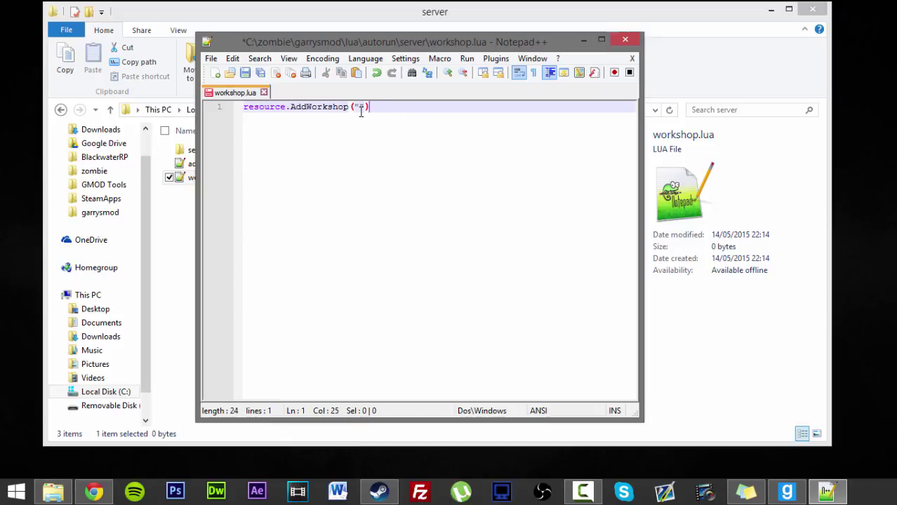
{"action": "left_click_drag", "start_coordinate": [361, 113], "coordinate": [243, 109]}
{"action": "double_click", "coordinate": [261, 110]}
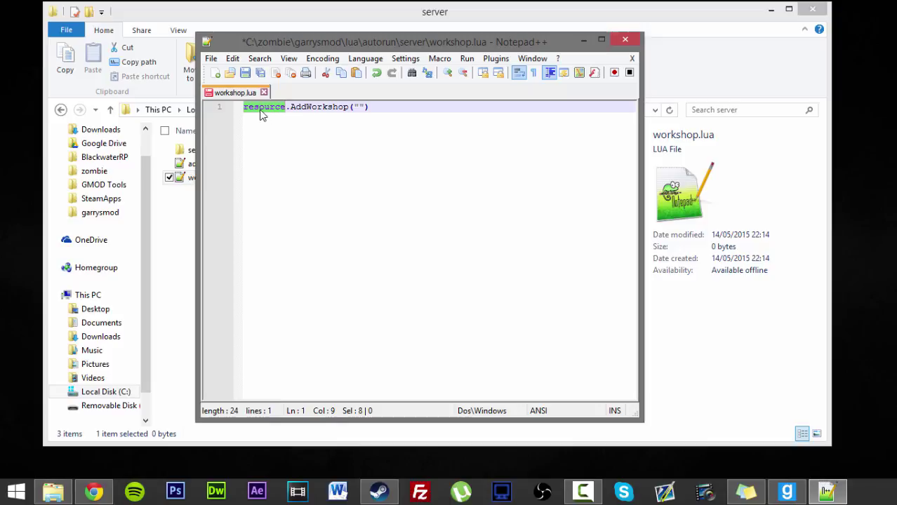
{"action": "double_click", "coordinate": [308, 110]}
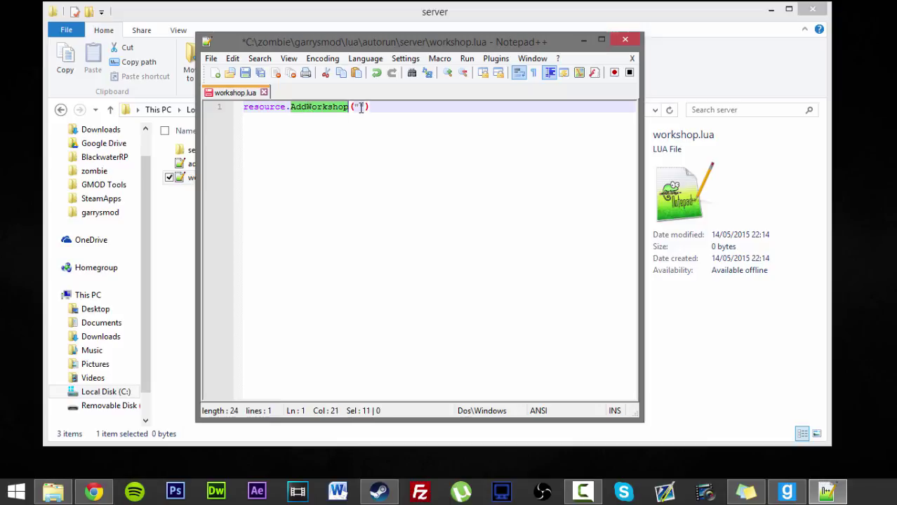
{"action": "left_click", "coordinate": [290, 108]}
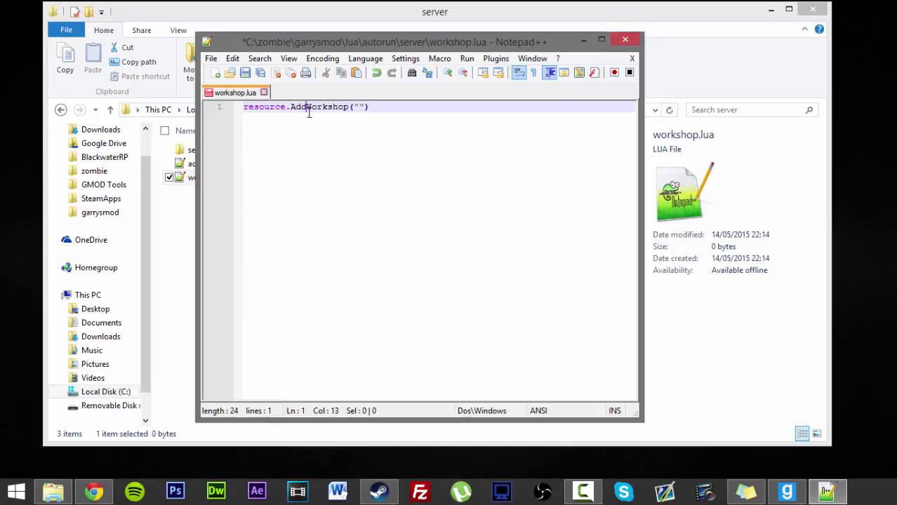
{"action": "double_click", "coordinate": [307, 108]}
{"action": "left_click_drag", "start_coordinate": [361, 107], "coordinate": [364, 107]}
{"action": "left_click", "coordinate": [359, 106]}
Step: Switch to Steam and copy the ID 442370038 from the World War II Weapons addon's share link
{"action": "left_click", "coordinate": [379, 491]}
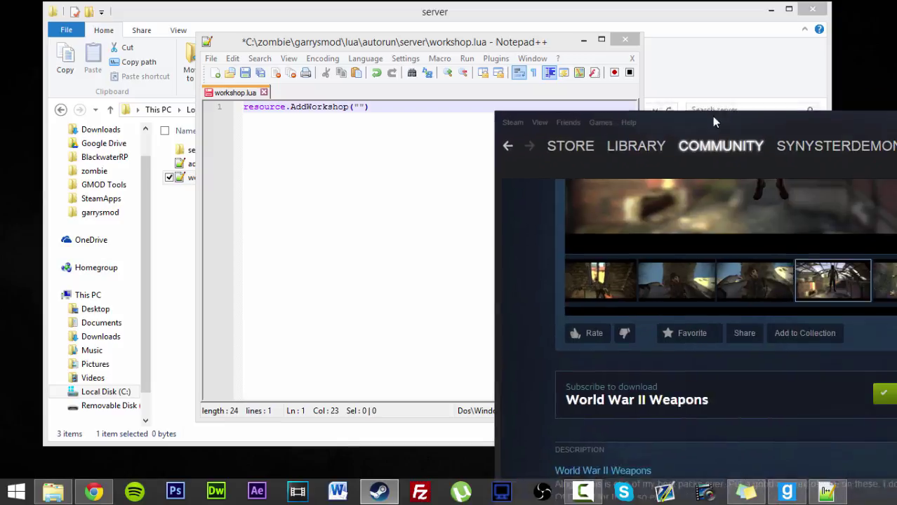
{"action": "left_click_drag", "start_coordinate": [712, 116], "coordinate": [474, 35]}
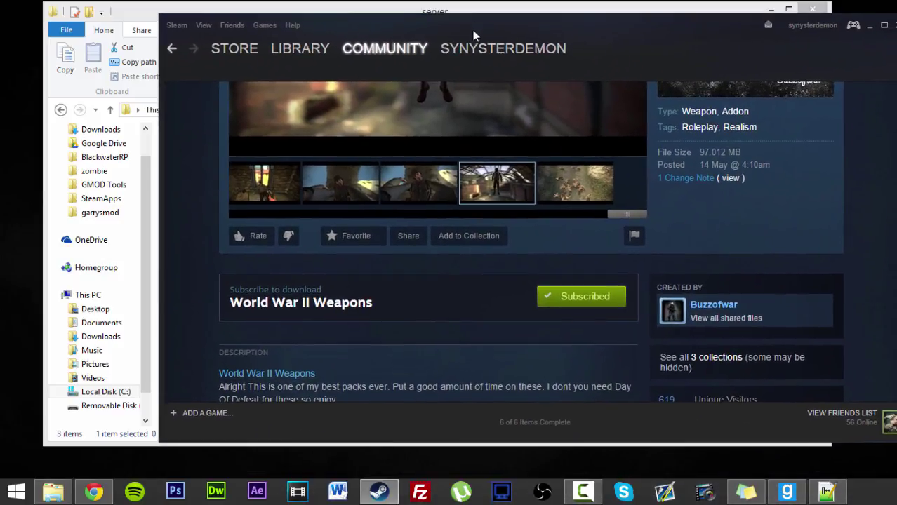
{"action": "left_click", "coordinate": [408, 235]}
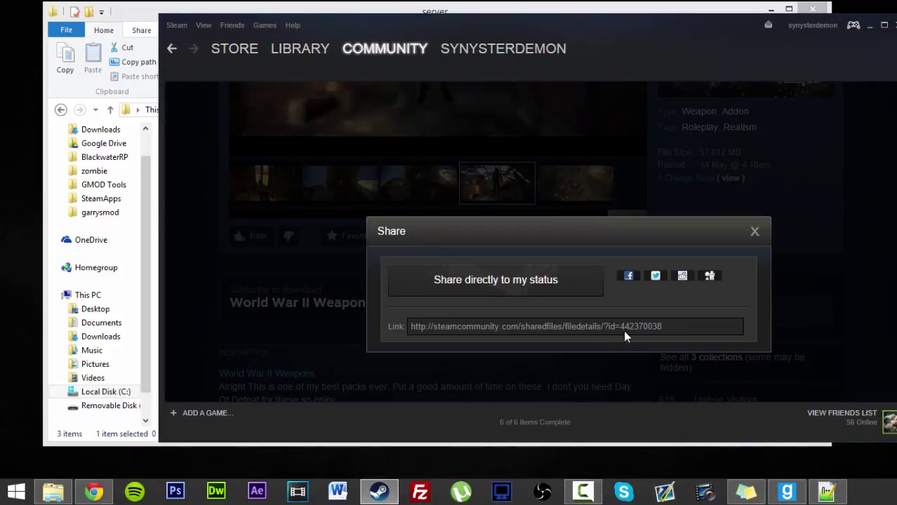
{"action": "left_click_drag", "start_coordinate": [623, 326], "coordinate": [671, 326]}
{"action": "left_click", "coordinate": [633, 332]}
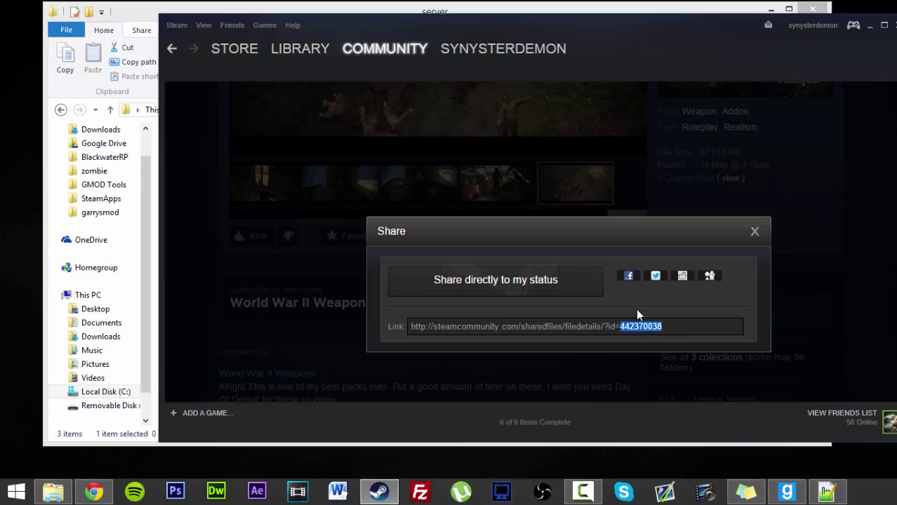
{"action": "left_click", "coordinate": [755, 231]}
Step: Return to workshop.lua in Notepad++ and paste the addon ID 442370038 between the quotes of the AddWorkshop call
{"action": "left_click_drag", "start_coordinate": [780, 47], "coordinate": [896, 63]}
{"action": "left_click", "coordinate": [358, 107]}
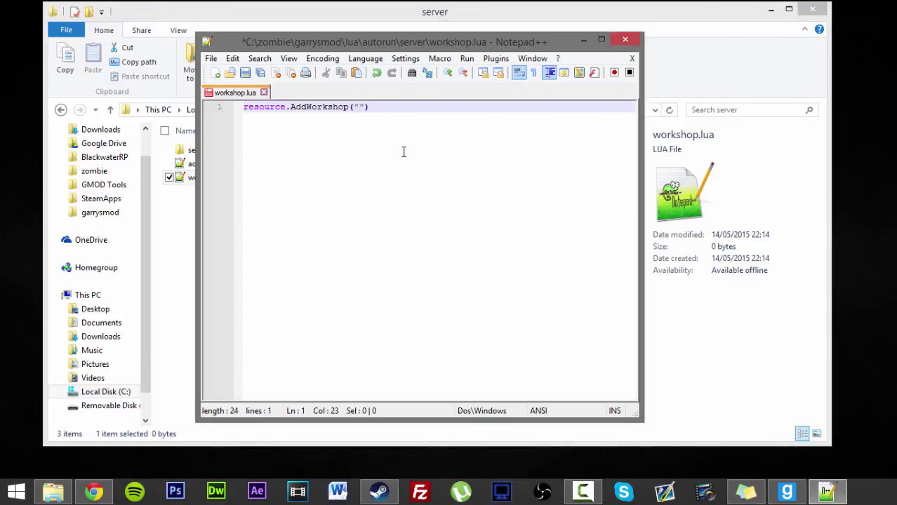
{"action": "key", "text": "ctrl+v"}
Step: Copy the whole resource.AddWorkshop line and start a second line below it
{"action": "key", "text": "End"}
{"action": "key", "text": "shift+Home"}
{"action": "left_click", "coordinate": [423, 113]}
{"action": "key", "text": "shift+Home"}
{"action": "key", "text": "ctrl+c"}
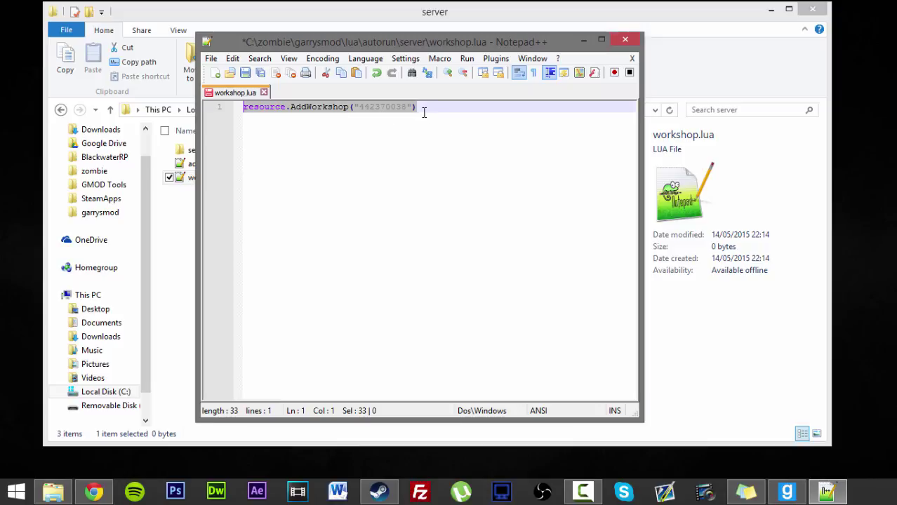
{"action": "left_click", "coordinate": [423, 145]}
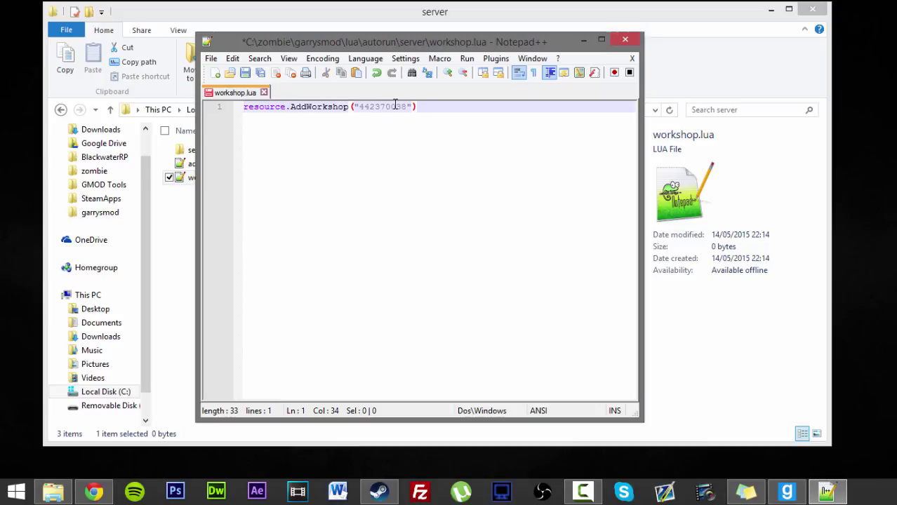
{"action": "left_click_drag", "start_coordinate": [446, 107], "coordinate": [239, 110]}
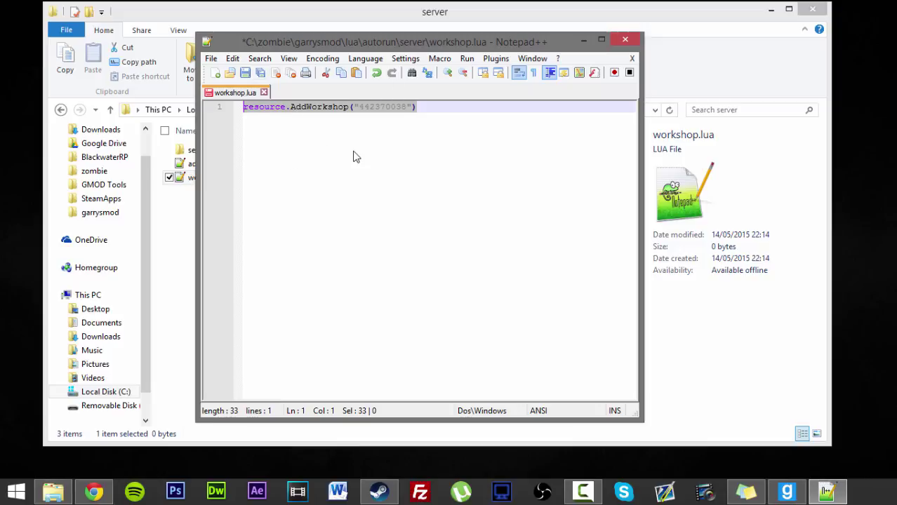
{"action": "left_click", "coordinate": [440, 106]}
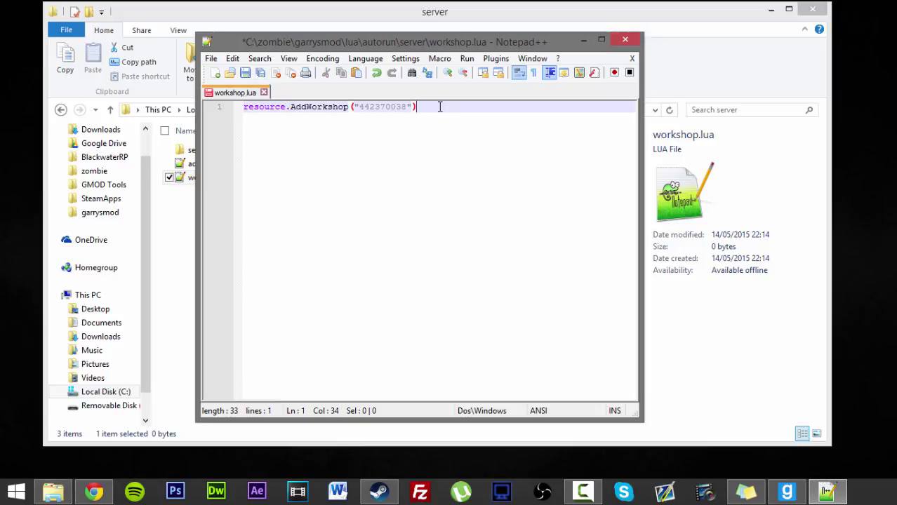
{"action": "key", "text": "Return"}
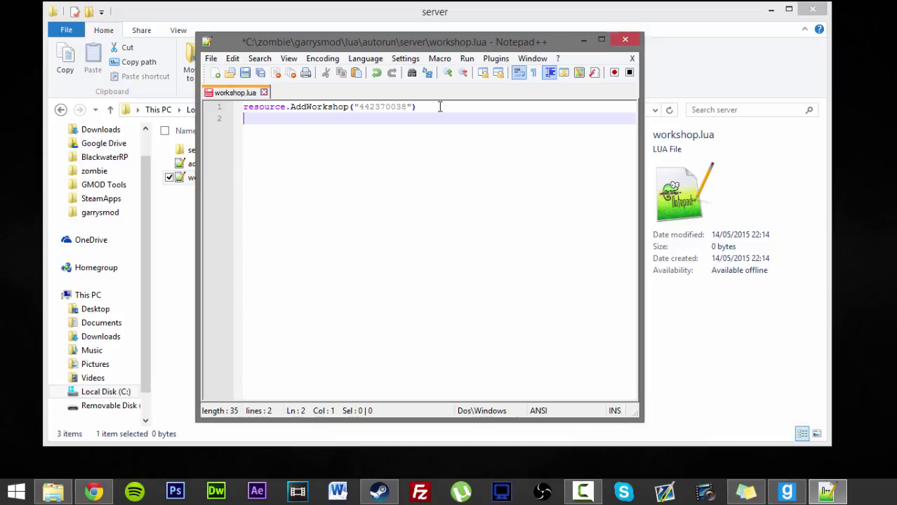
Step: Paste the copied resource.AddWorkshop line repeatedly until workshop.lua is filled through line 20
{"action": "key", "text": "ctrl+a"}
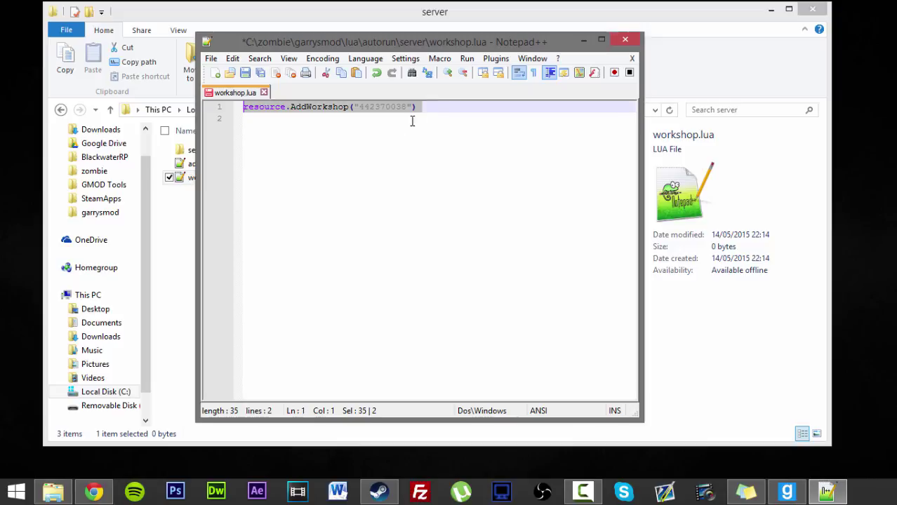
{"action": "left_click", "coordinate": [412, 121]}
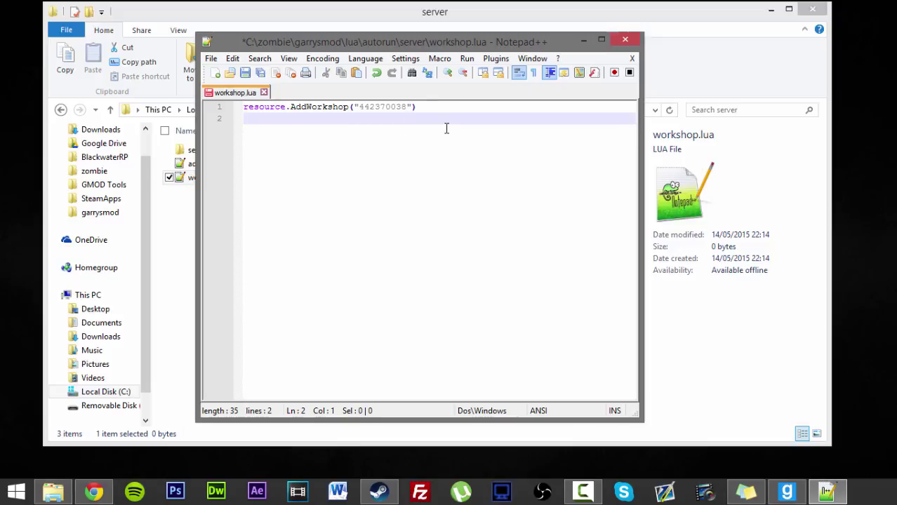
{"action": "key", "text": "ctrl+v"}
{"action": "key", "text": "ctrl+v"}
{"action": "key", "text": "ctrl+v"}
{"action": "key", "text": "ctrl+v"}
{"action": "key", "text": "ctrl+v"}
{"action": "key", "text": "ctrl+v"}
{"action": "key", "text": "ctrl+v"}
{"action": "key", "text": "ctrl+v"}
{"action": "key", "text": "ctrl+v"}
{"action": "key", "text": "ctrl+v"}
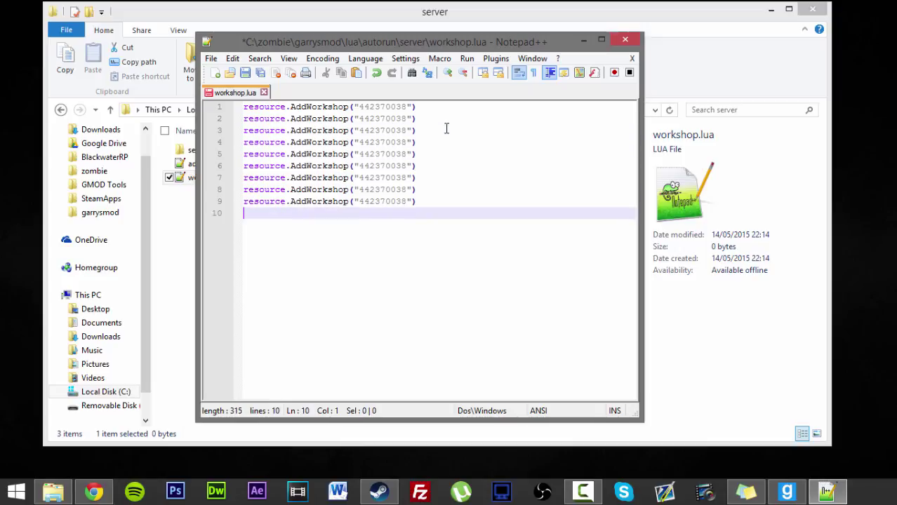
{"action": "key", "text": "ctrl+v"}
{"action": "key", "text": "ctrl+v"}
{"action": "key", "text": "ctrl+v"}
{"action": "key", "text": "ctrl+v"}
{"action": "key", "text": "ctrl+v"}
{"action": "key", "text": "ctrl+v"}
{"action": "key", "text": "ctrl+v"}
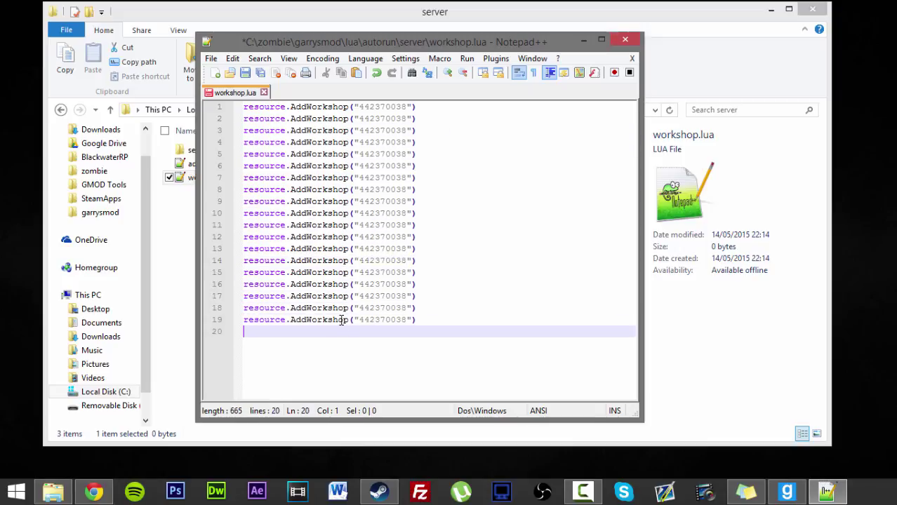
{"action": "key", "text": "ctrl+v"}
{"action": "left_click", "coordinate": [274, 334]}
{"action": "left_click", "coordinate": [448, 336]}
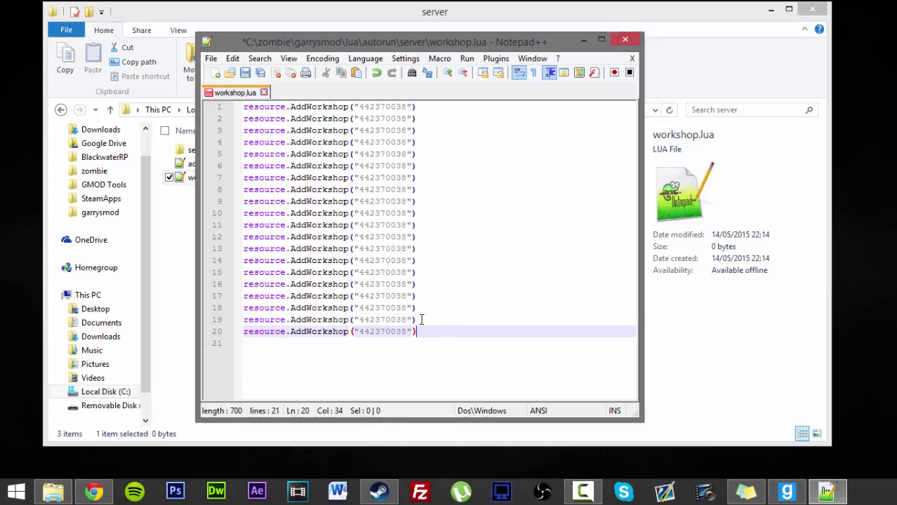
Step: Look over the repeated AddWorkshop lines and the addon ID between the quotes of each one
{"action": "left_click_drag", "start_coordinate": [421, 323], "coordinate": [355, 118]}
{"action": "left_click", "coordinate": [373, 212]}
{"action": "double_click", "coordinate": [373, 212]}
{"action": "left_click", "coordinate": [382, 154]}
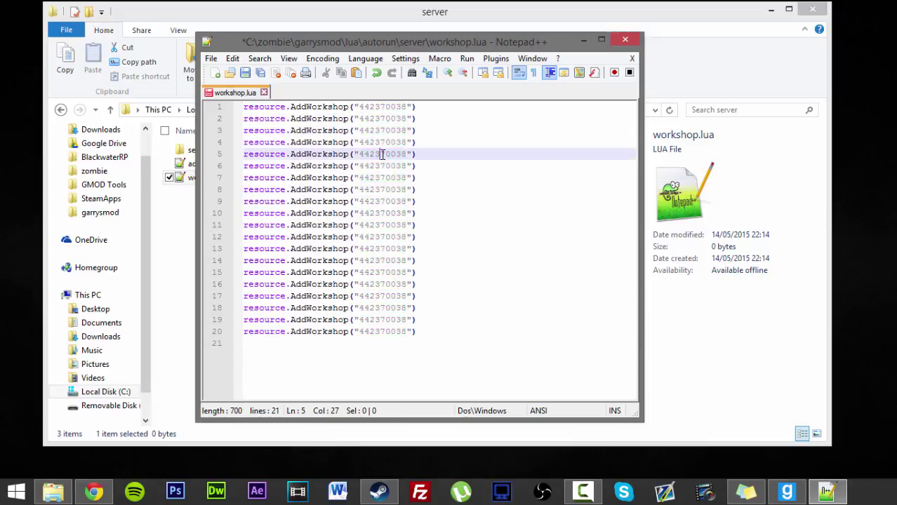
{"action": "left_click_drag", "start_coordinate": [382, 177], "coordinate": [383, 189]}
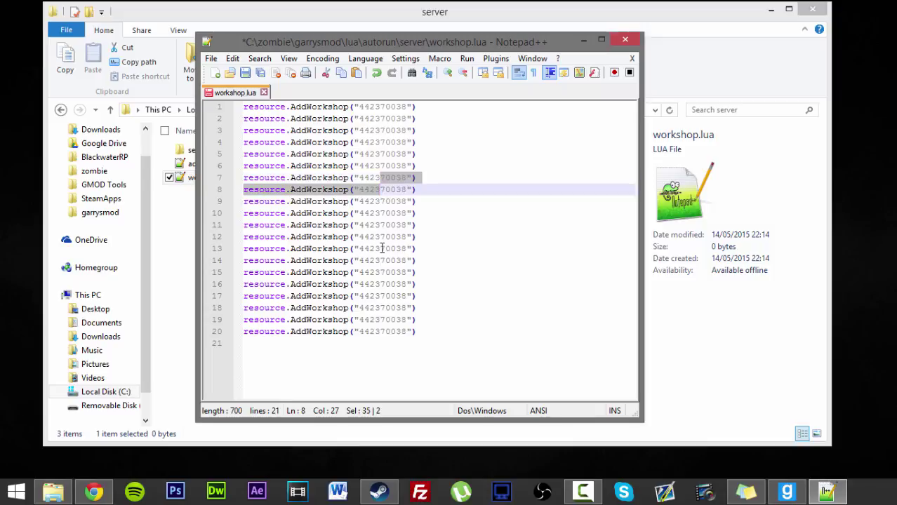
{"action": "left_click", "coordinate": [384, 308]}
{"action": "left_click_drag", "start_coordinate": [433, 328], "coordinate": [242, 236]}
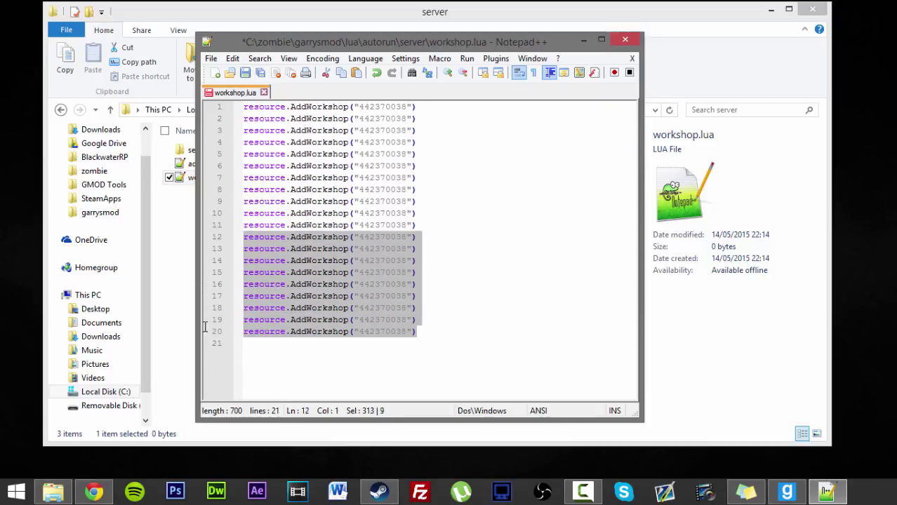
Step: Delete all the lines in workshop.lua, then close and reopen the file from the server folder
{"action": "left_click", "coordinate": [342, 361]}
{"action": "left_click_drag", "start_coordinate": [313, 366], "coordinate": [187, 97]}
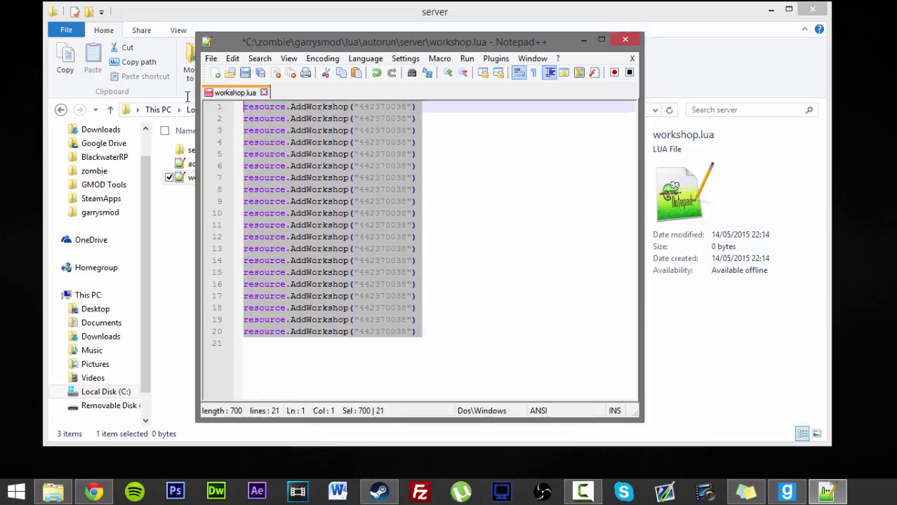
{"action": "key", "text": "Delete"}
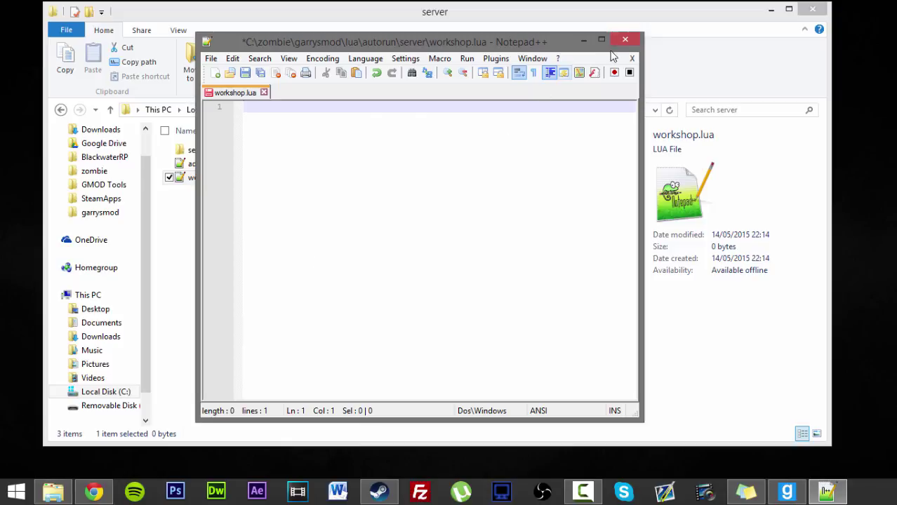
{"action": "left_click", "coordinate": [624, 39]}
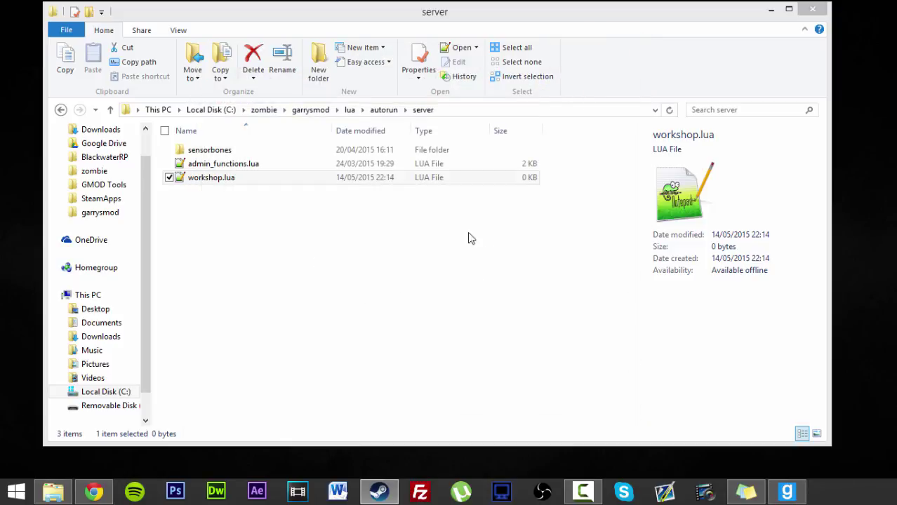
{"action": "double_click", "coordinate": [229, 180]}
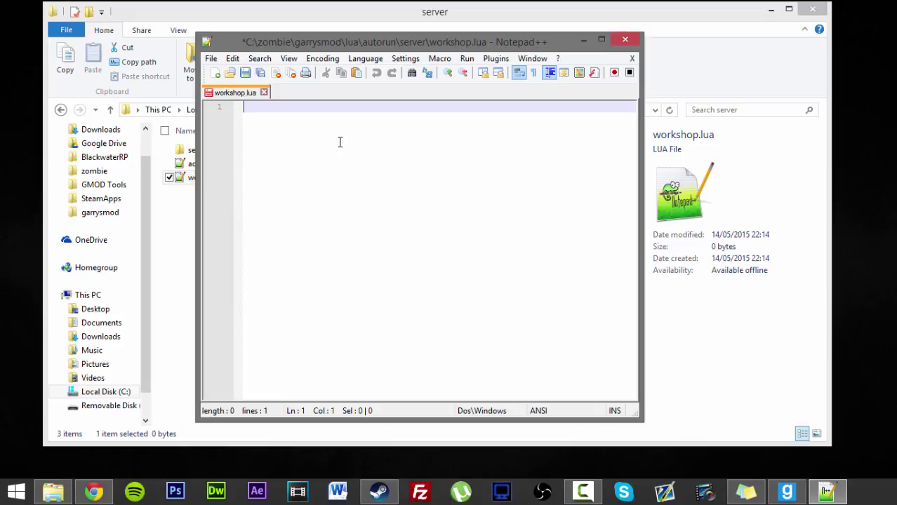
Step: Paste the single resource.AddWorkshop("442370038") line into workshop.lua, save the file and close it
{"action": "key", "text": "ctrl+v"}
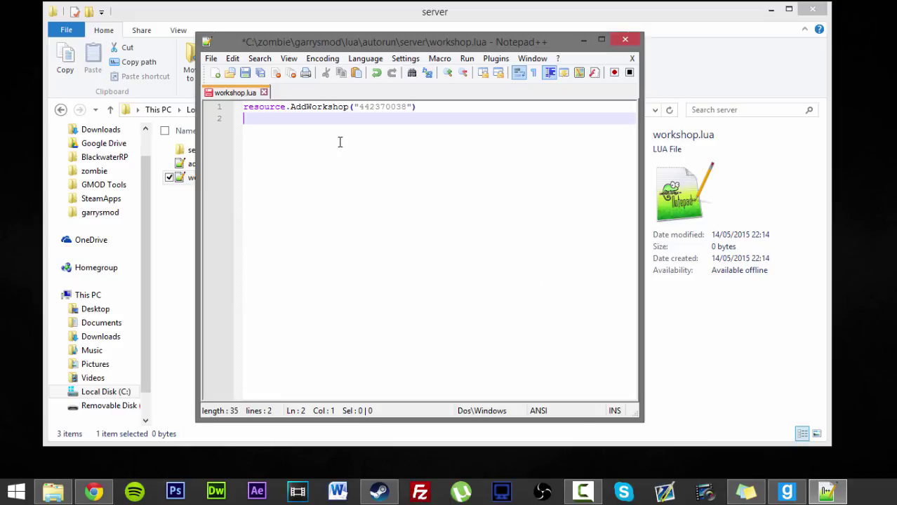
{"action": "key", "text": "ctrl+s"}
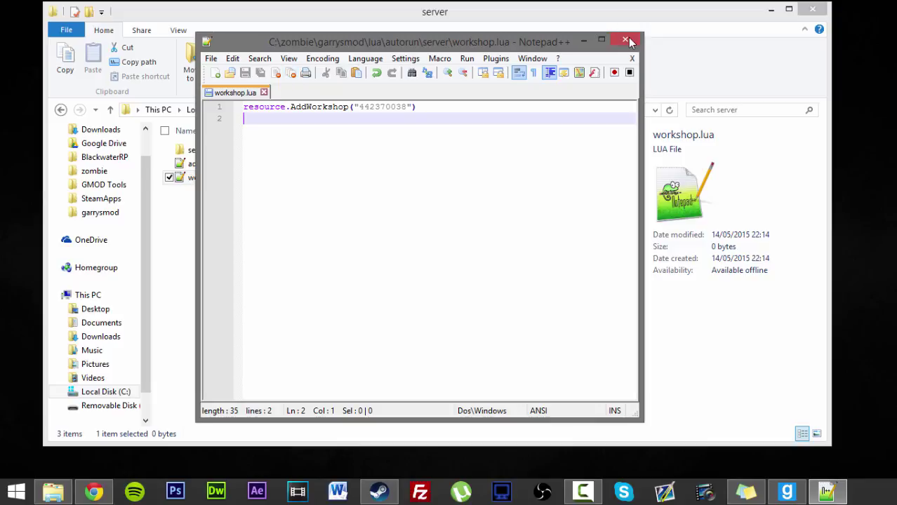
{"action": "key", "text": "alt+F4"}
{"action": "left_click", "coordinate": [275, 257]}
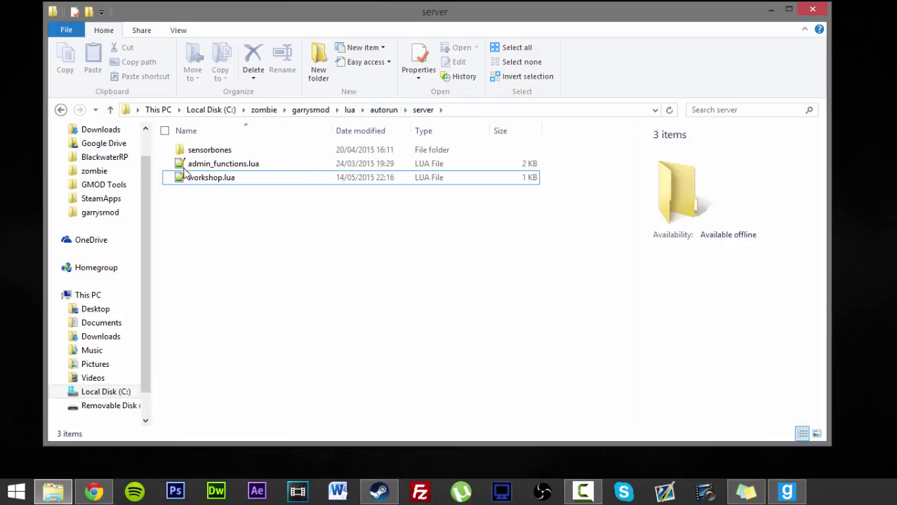
Step: Reopen workshop.lua and review the saved AddWorkshop line and its quoted addon ID
{"action": "double_click", "coordinate": [224, 179]}
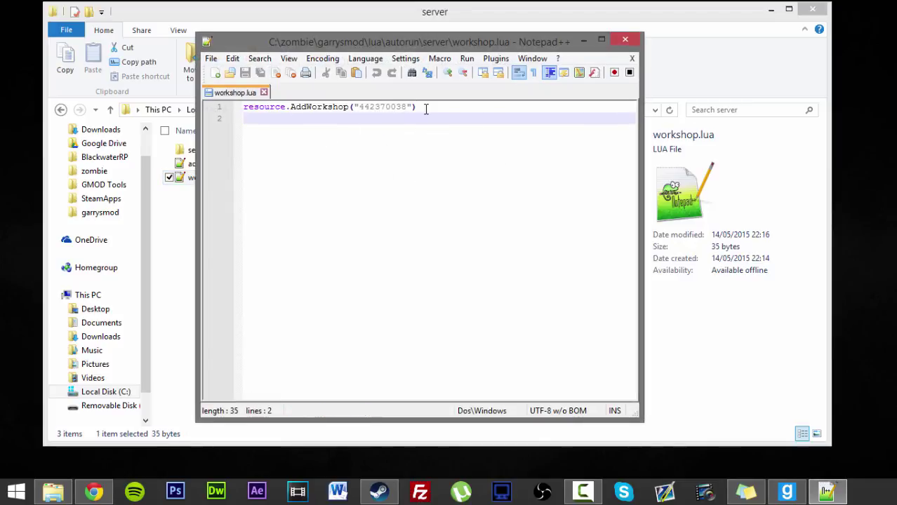
{"action": "left_click_drag", "start_coordinate": [415, 107], "coordinate": [242, 107]}
{"action": "double_click", "coordinate": [372, 106]}
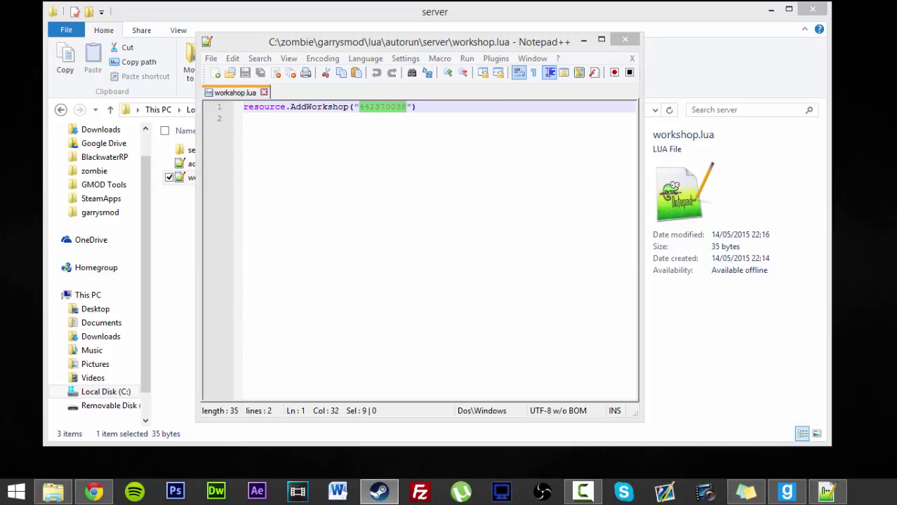
{"action": "left_click", "coordinate": [418, 108]}
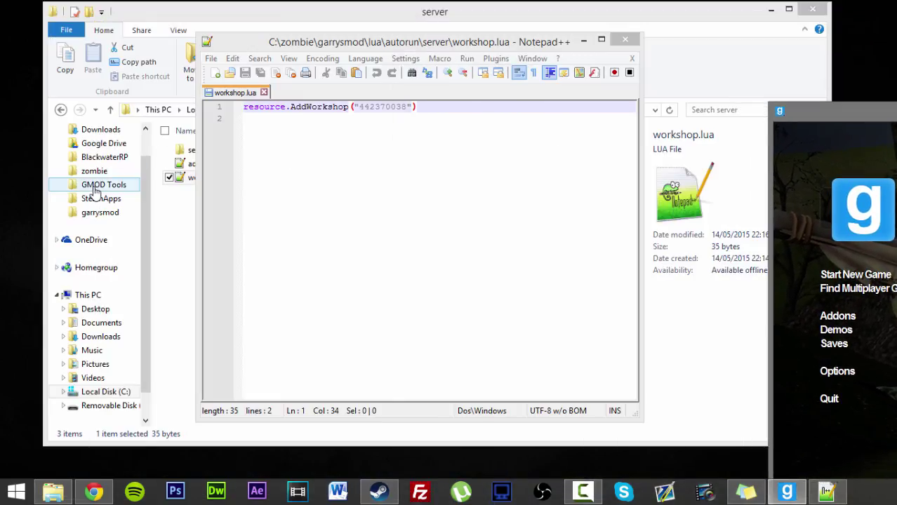
Step: Go to the zombie server folder and run start.bat to launch the server
{"action": "left_click", "coordinate": [94, 171]}
{"action": "left_click", "coordinate": [201, 264]}
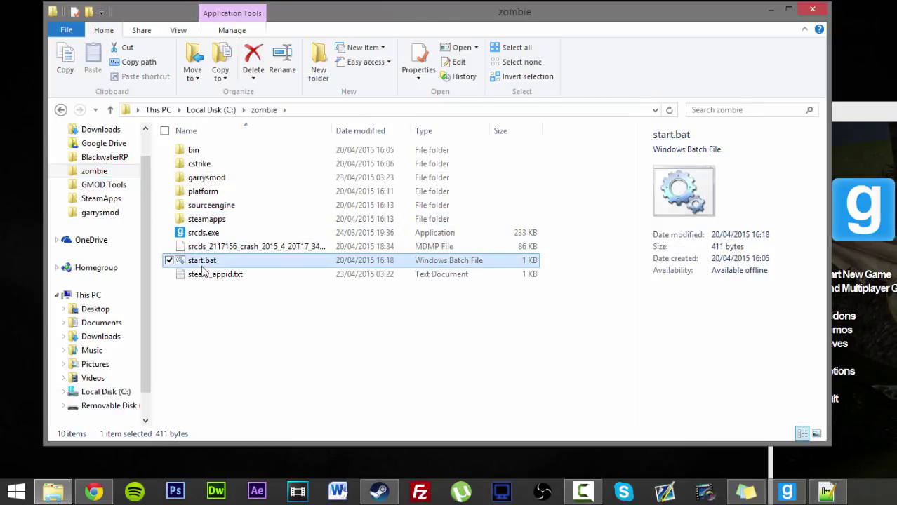
{"action": "double_click", "coordinate": [202, 264]}
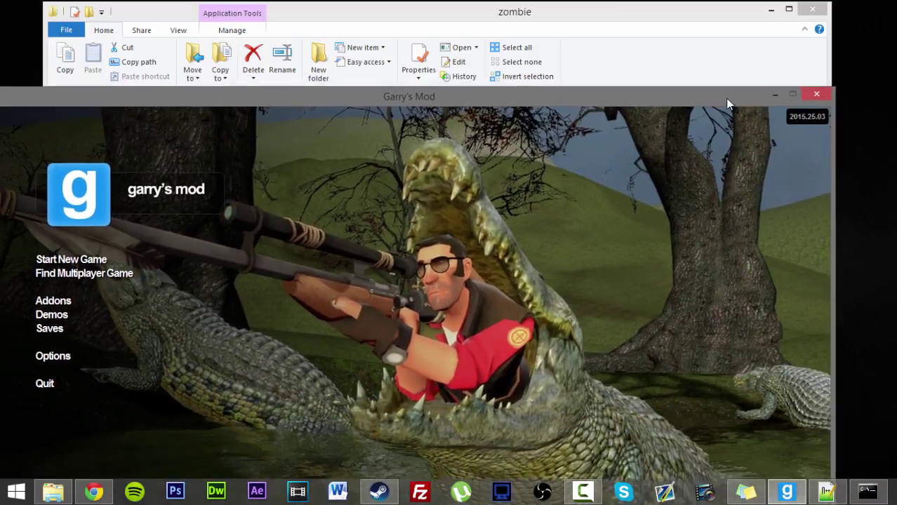
Step: Switch to Garry's Mod and join the QuarantineRP server under the DarkRP gamemode in the Local Network server list
{"action": "left_click_drag", "start_coordinate": [726, 104], "coordinate": [735, 6]}
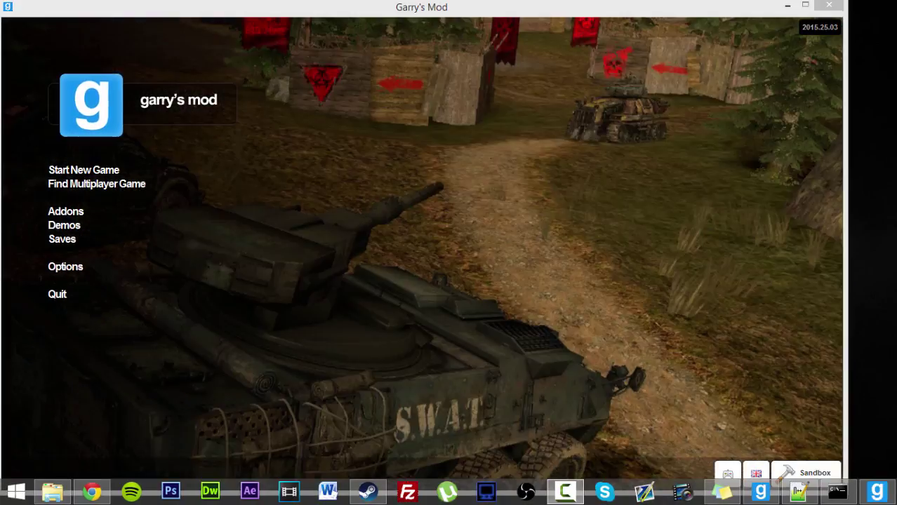
{"action": "left_click", "coordinate": [89, 184]}
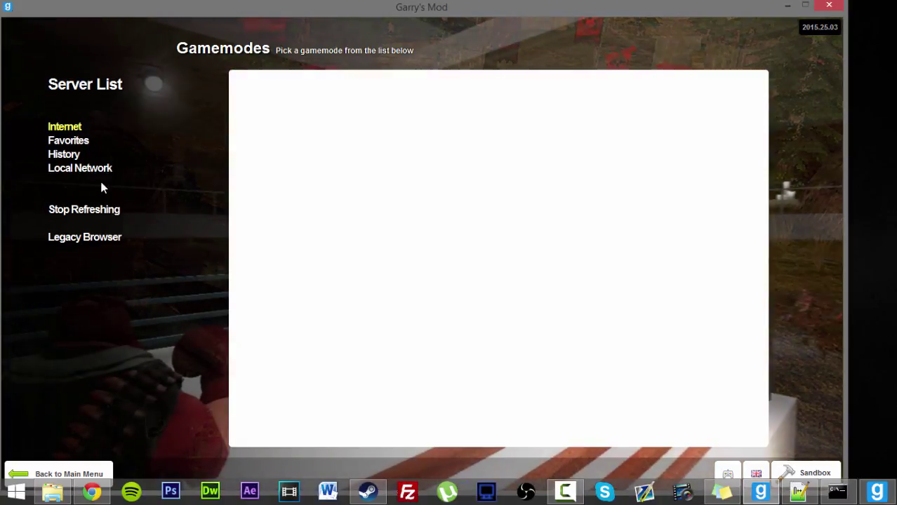
{"action": "left_click", "coordinate": [80, 175]}
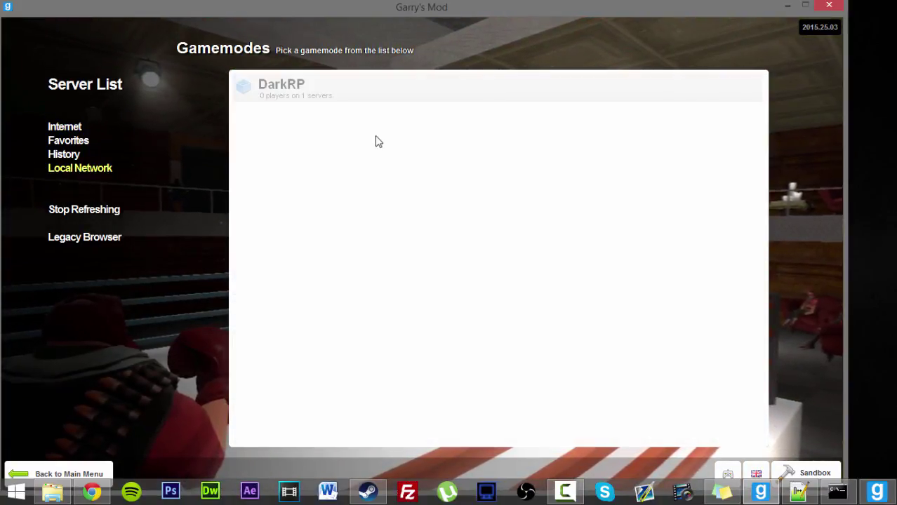
{"action": "left_click", "coordinate": [394, 92]}
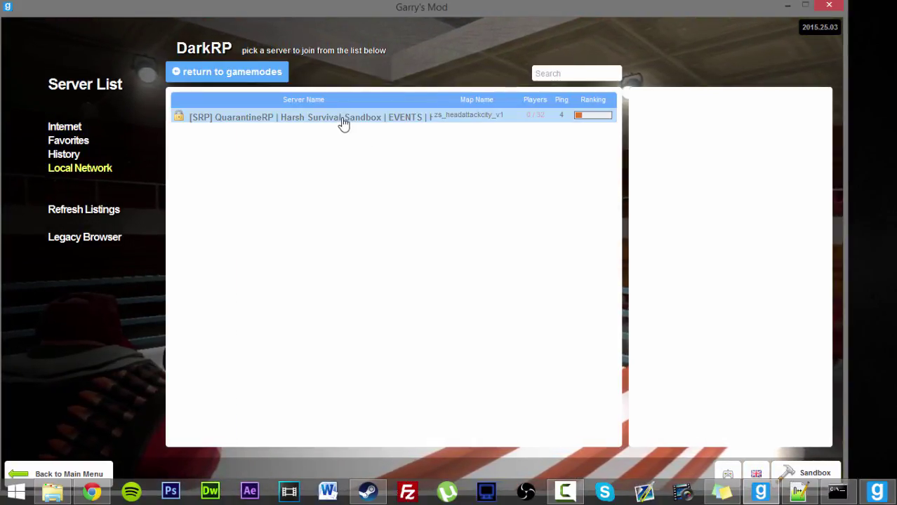
{"action": "left_click", "coordinate": [344, 124]}
{"action": "double_click", "coordinate": [471, 128]}
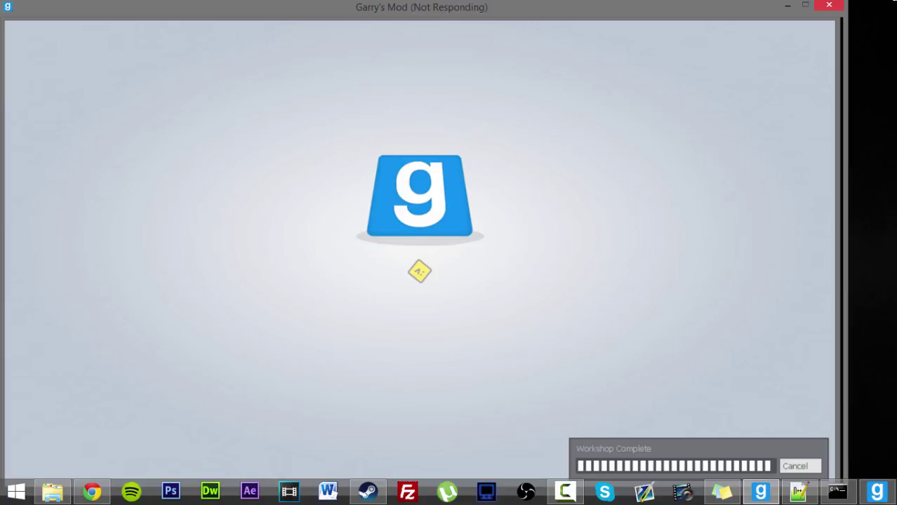
{"action": "key", "text": "alt+Tab"}
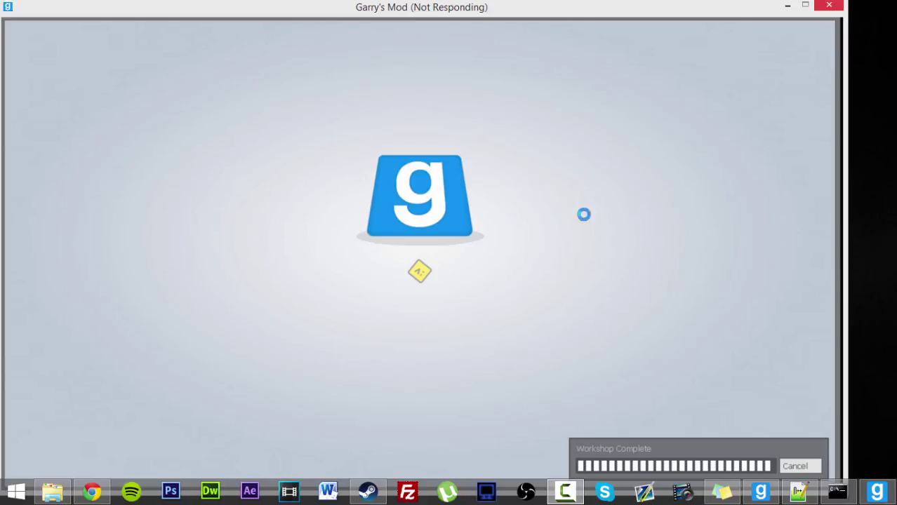
{"action": "left_click", "coordinate": [451, 270]}
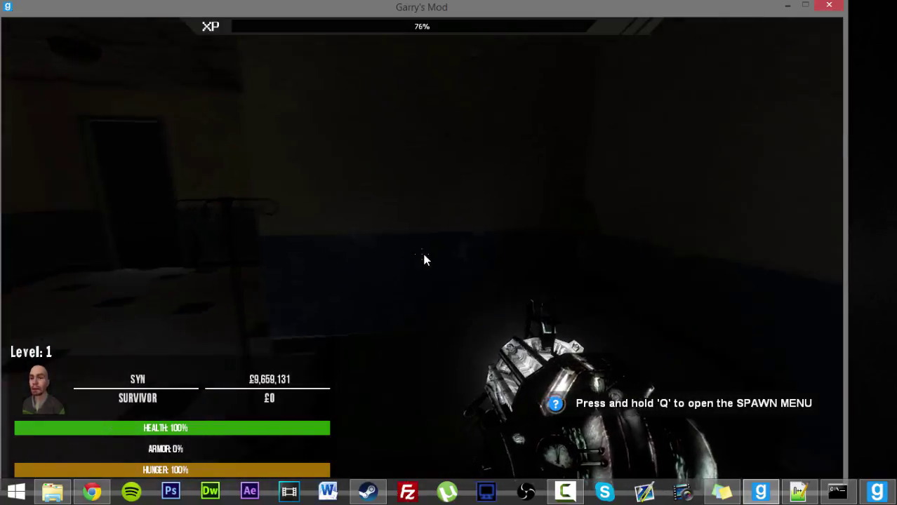
Step: Equip the C96 from the Day Of Defeat Weapons category of the spawn menu's weapons
{"action": "key", "text": "q"}
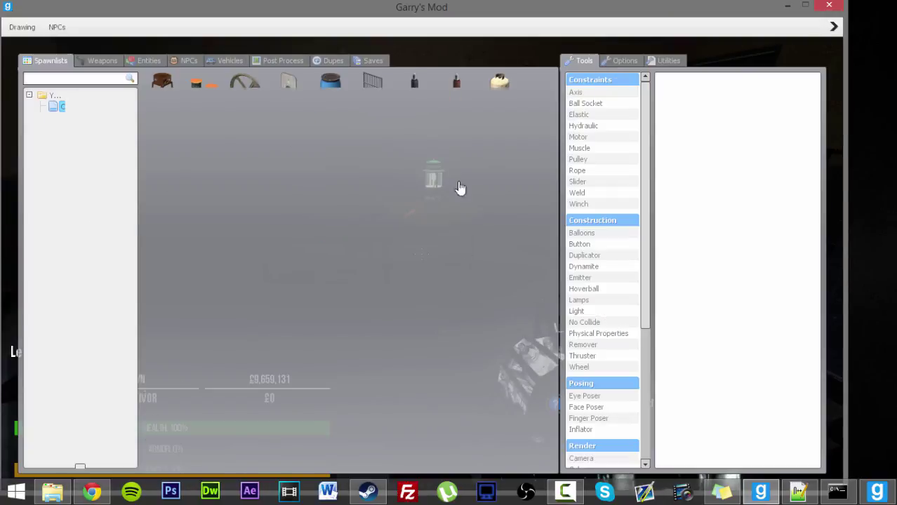
{"action": "left_click", "coordinate": [98, 60]}
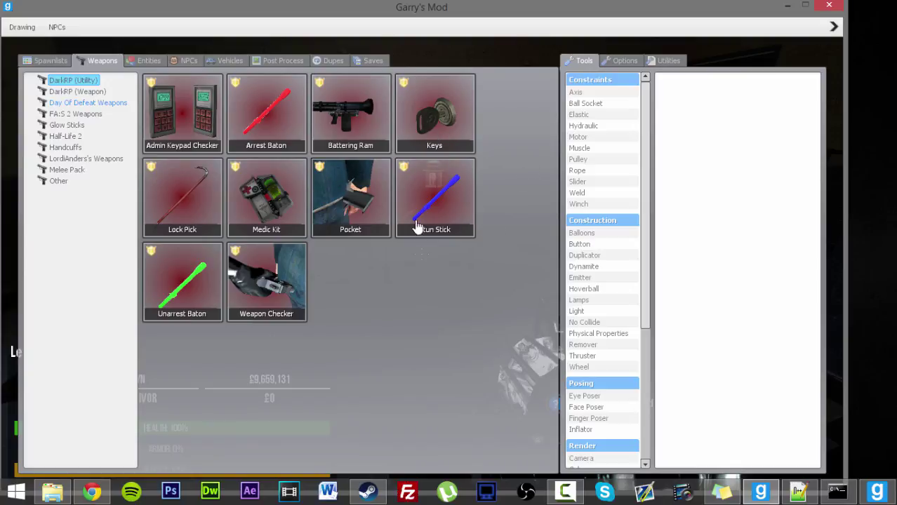
{"action": "left_click", "coordinate": [73, 103]}
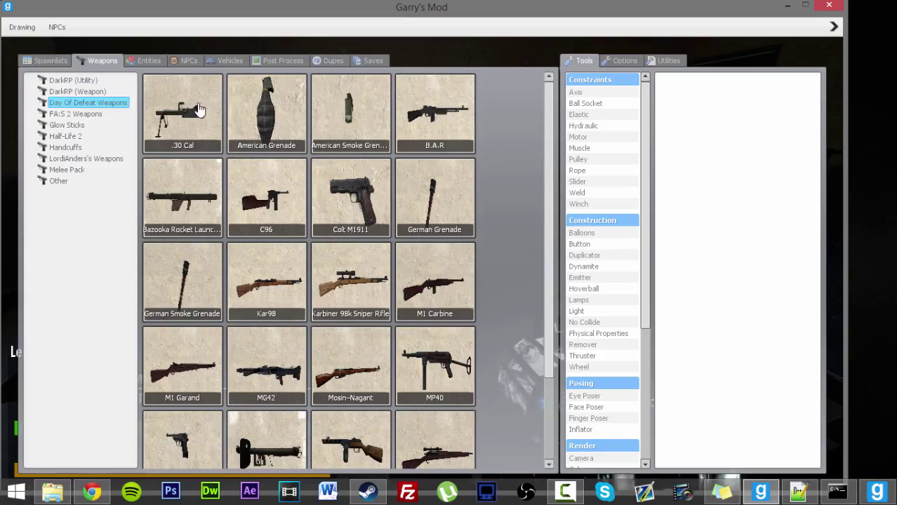
{"action": "key", "text": "q"}
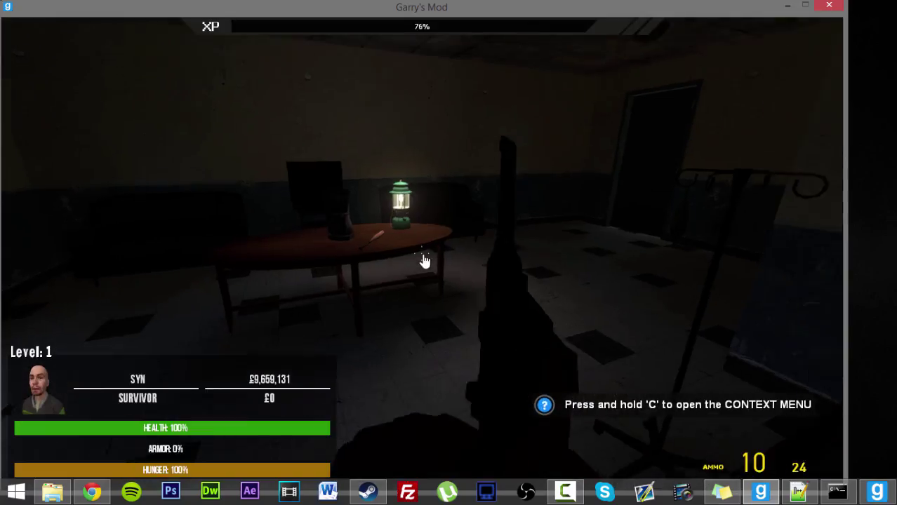
Step: Walk through the building to the brighter room and examine the equipped C96
{"action": "key", "text": "w"}
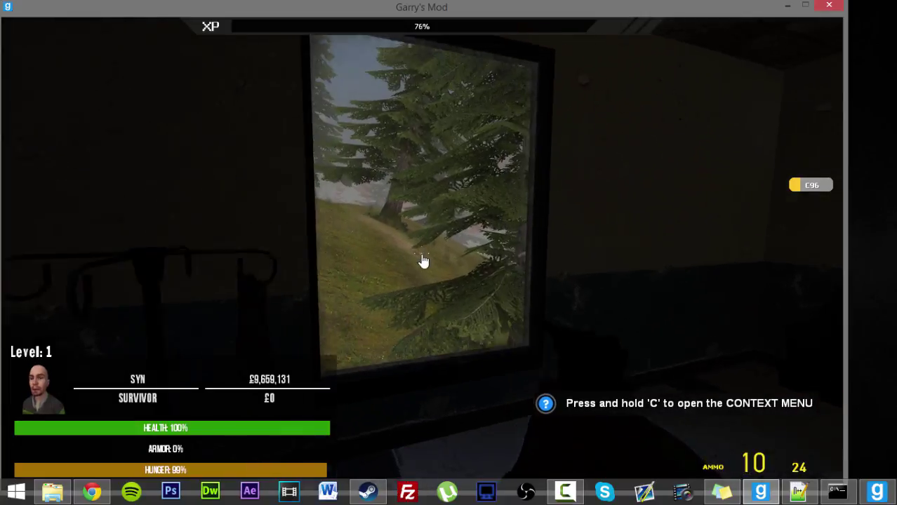
{"action": "key", "text": "w"}
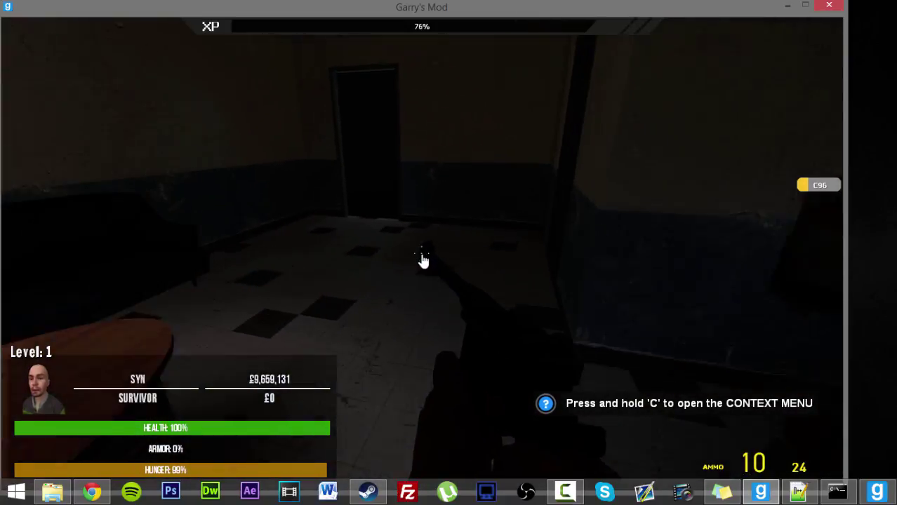
{"action": "key", "text": "w"}
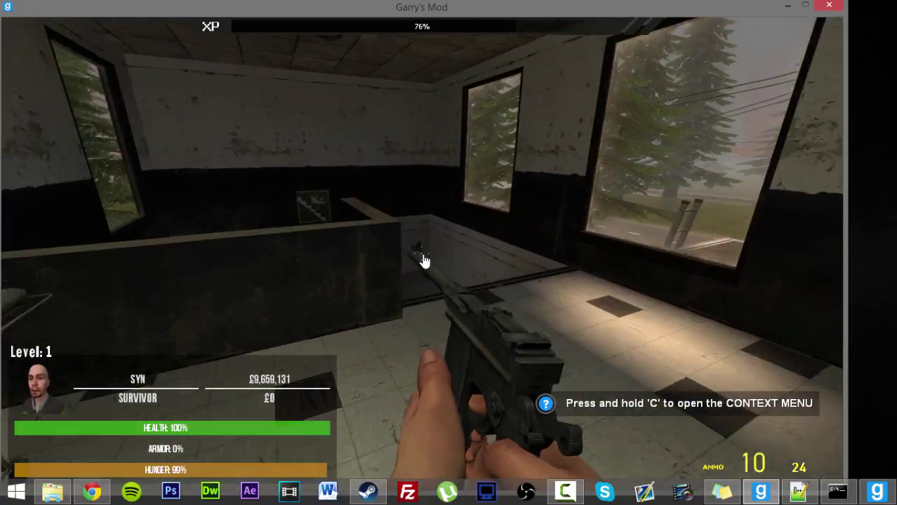
Step: Equip the .30 Cal from the Day Of Defeat Weapons category and walk out of the building towards the infected
{"action": "key", "text": "q"}
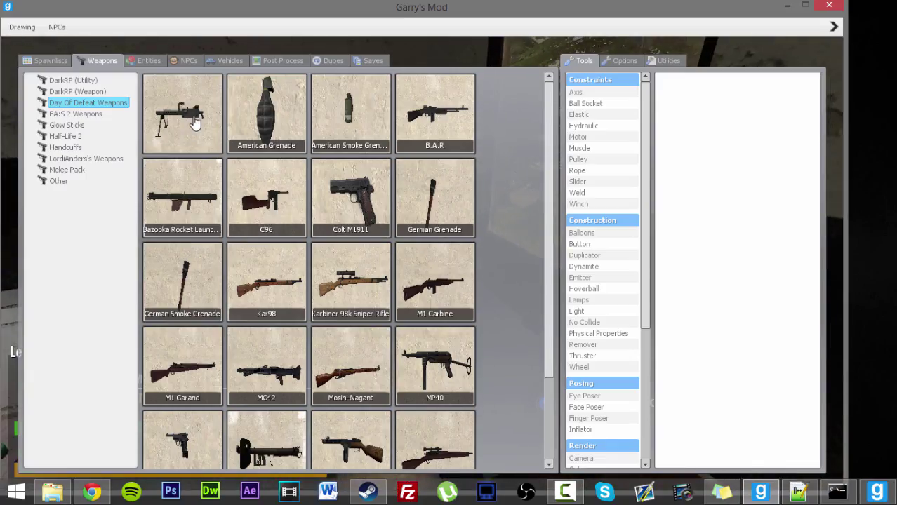
{"action": "key", "text": "q"}
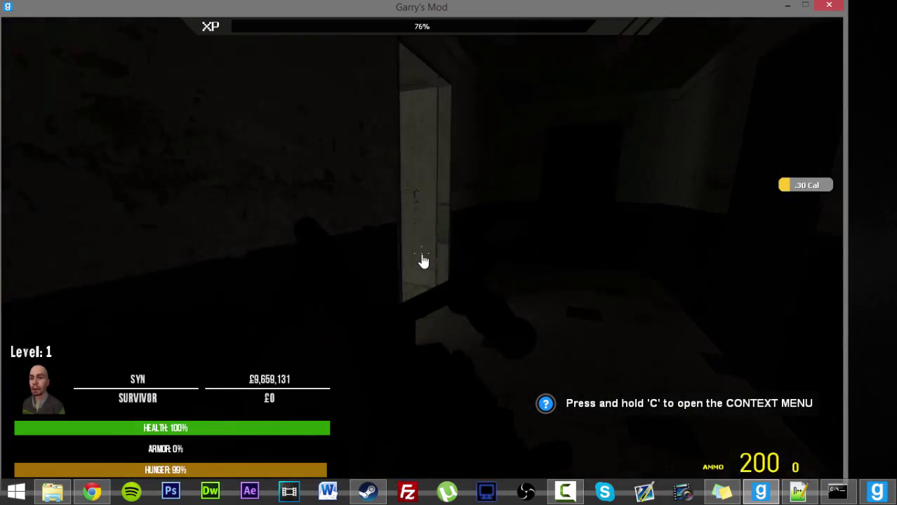
{"action": "key", "text": "w"}
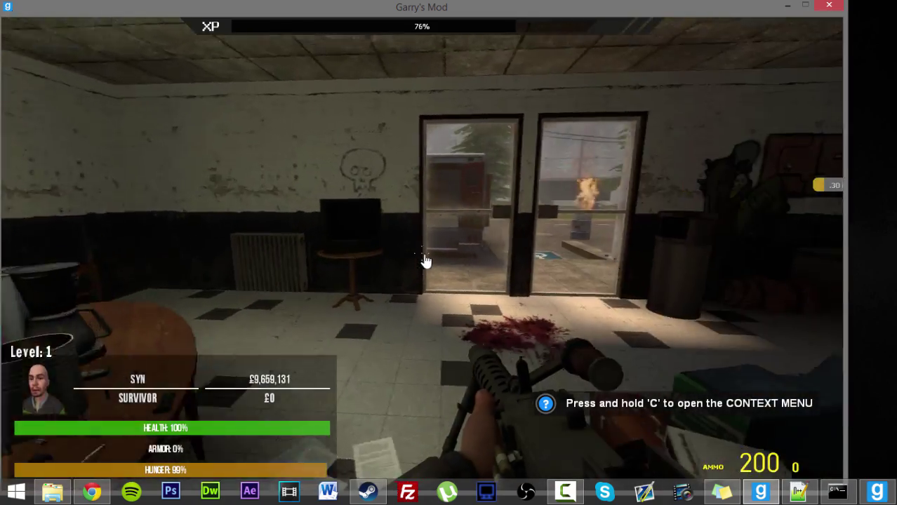
{"action": "key", "text": "w"}
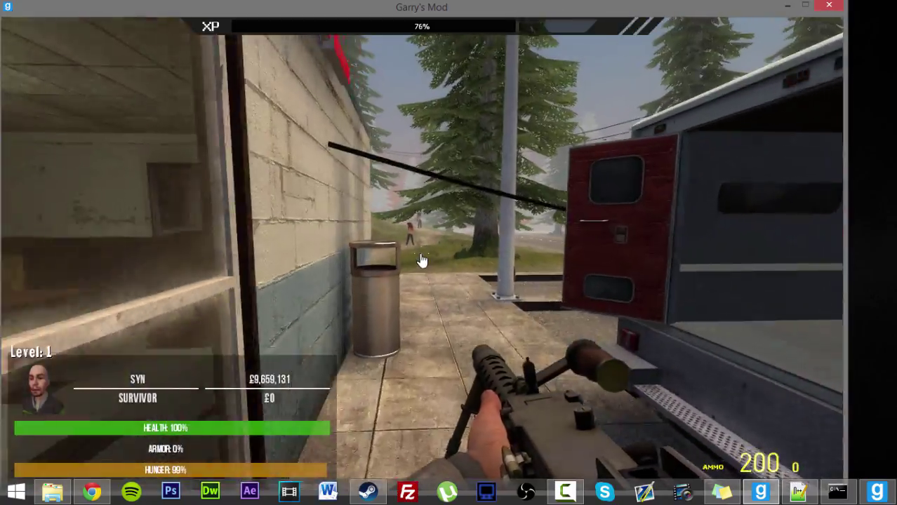
{"action": "key", "text": "w"}
Step: Aim the .30 Cal down its sights and fire at the infected approaching on the forest path
{"action": "right_click", "coordinate": [421, 260]}
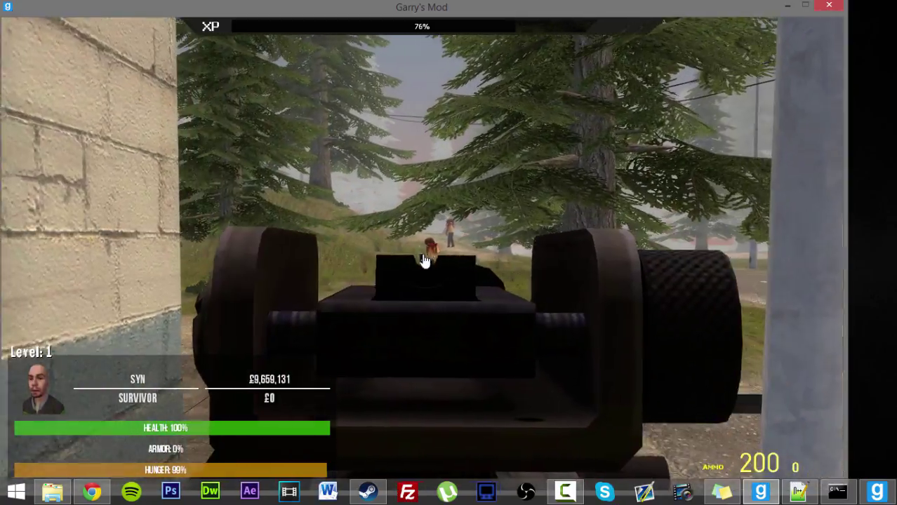
{"action": "left_click", "coordinate": [424, 261]}
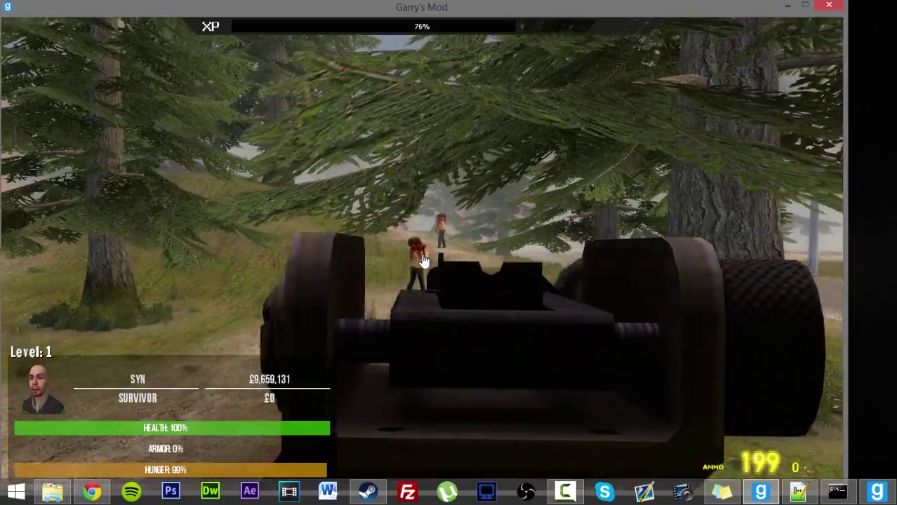
{"action": "left_click", "coordinate": [423, 260]}
{"action": "left_click", "coordinate": [423, 260]}
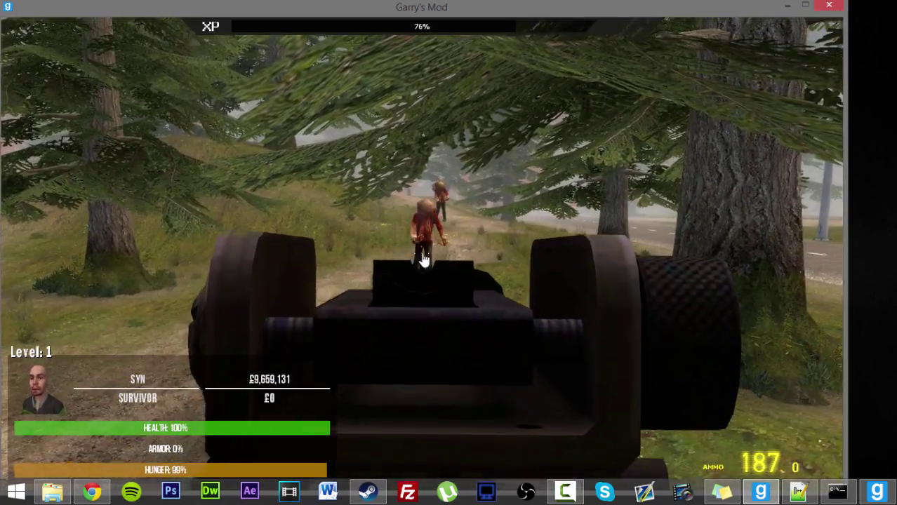
{"action": "right_click", "coordinate": [423, 260]}
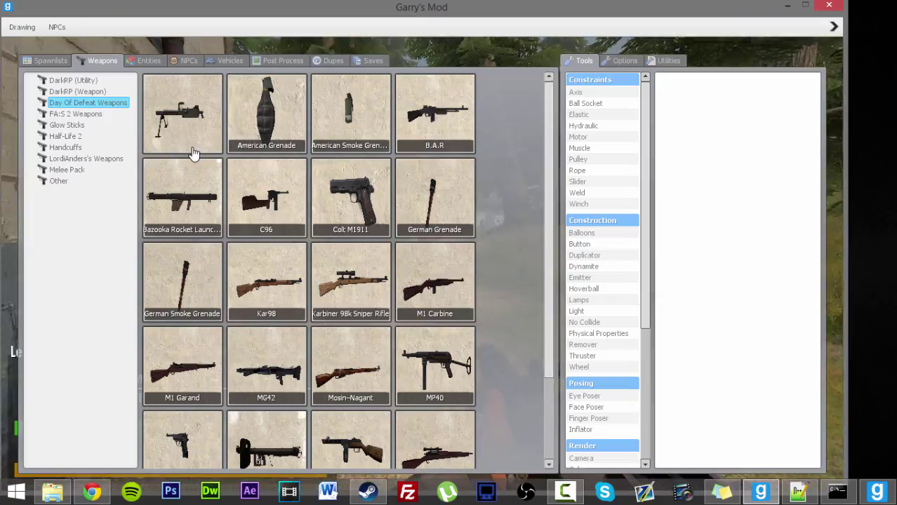
Step: Equip the Karbiner 98k Sniper Rifle and shoot at the infected beside the building, using its scope
{"action": "left_click", "coordinate": [384, 288]}
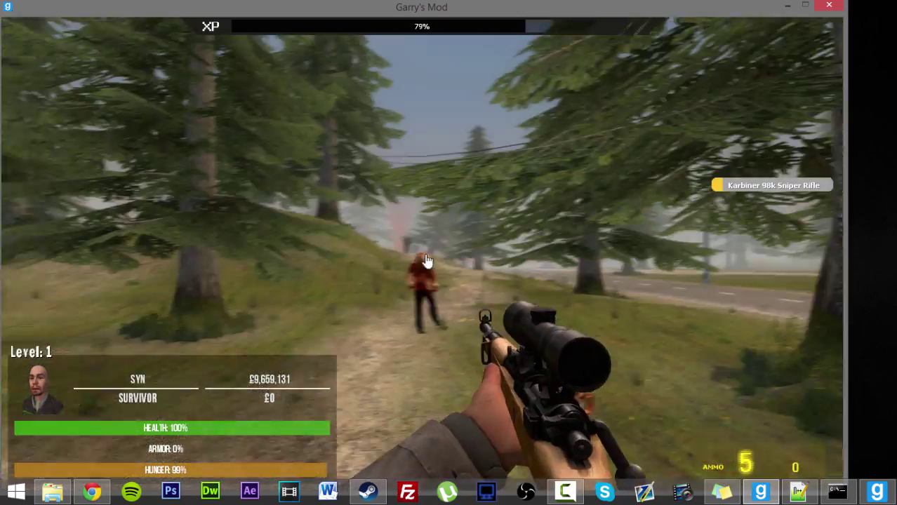
{"action": "right_click", "coordinate": [423, 261]}
{"action": "left_click", "coordinate": [423, 262]}
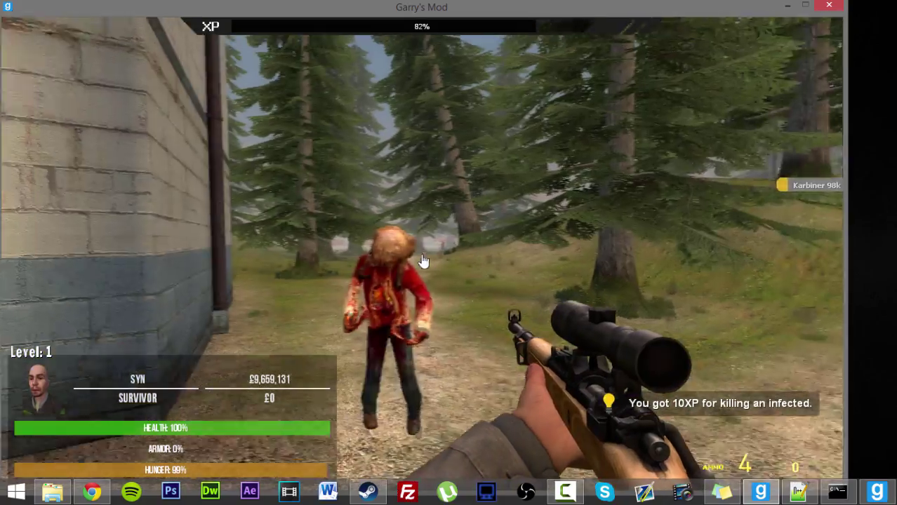
{"action": "left_click", "coordinate": [423, 260]}
{"action": "right_click", "coordinate": [425, 261]}
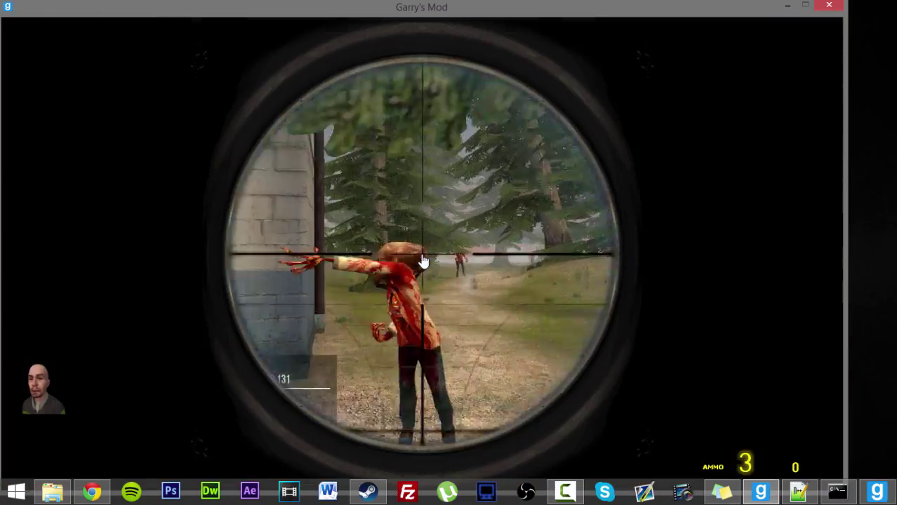
{"action": "left_click", "coordinate": [425, 262]}
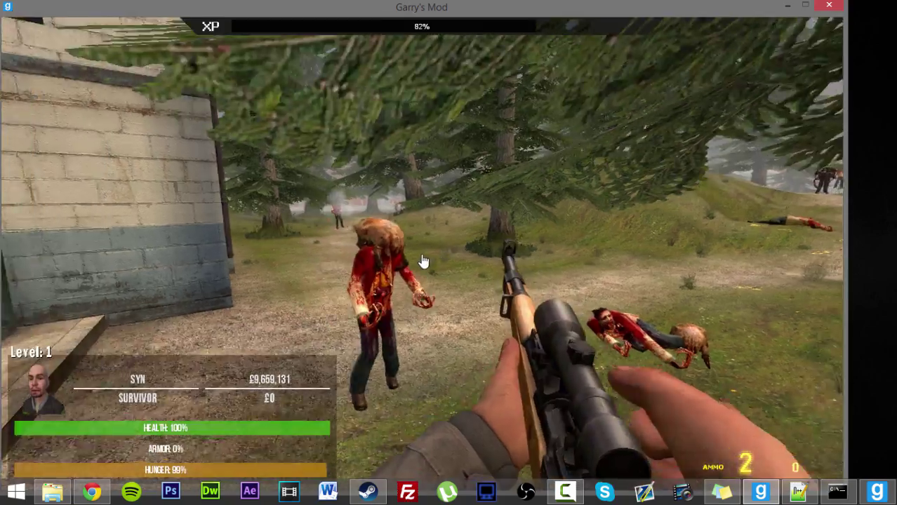
Step: Equip the M1 Garand from the Day Of Defeat Weapons category and fire it at the infected
{"action": "key", "text": "q"}
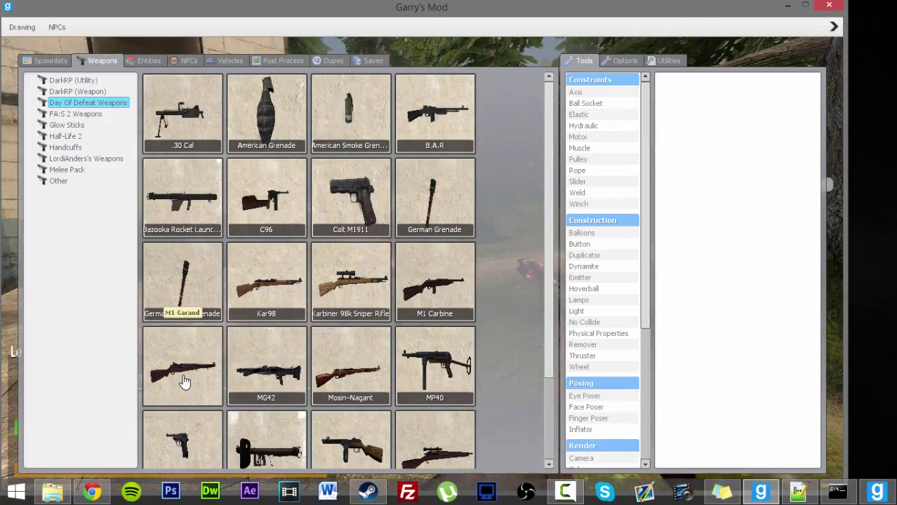
{"action": "left_click", "coordinate": [182, 381]}
{"action": "left_click", "coordinate": [423, 261]}
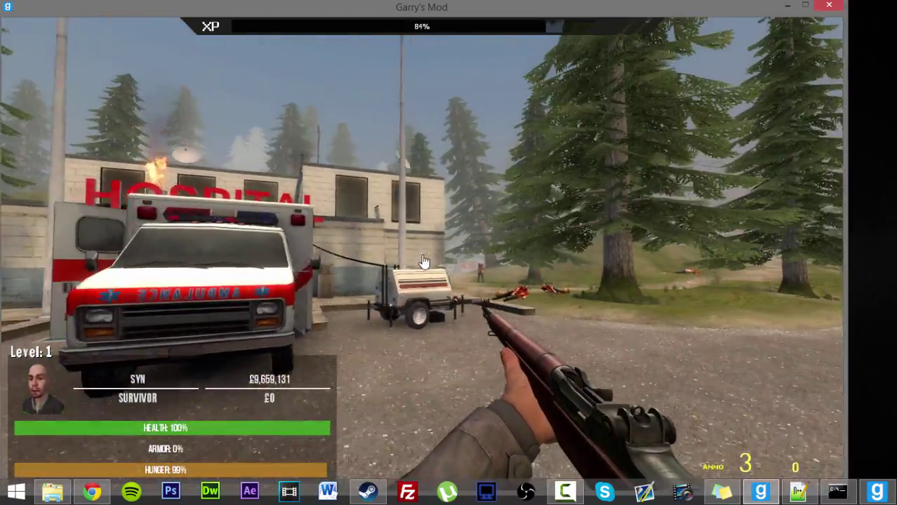
{"action": "key", "text": "a"}
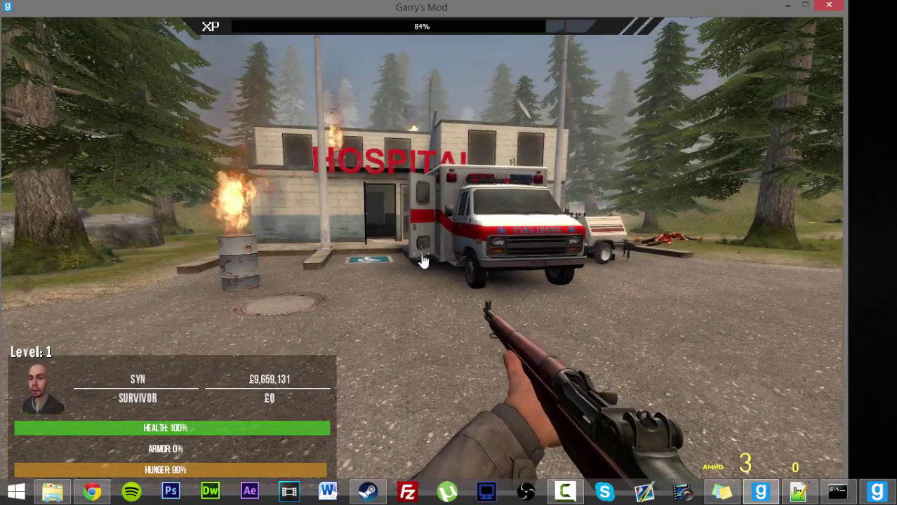
{"action": "key", "text": "c"}
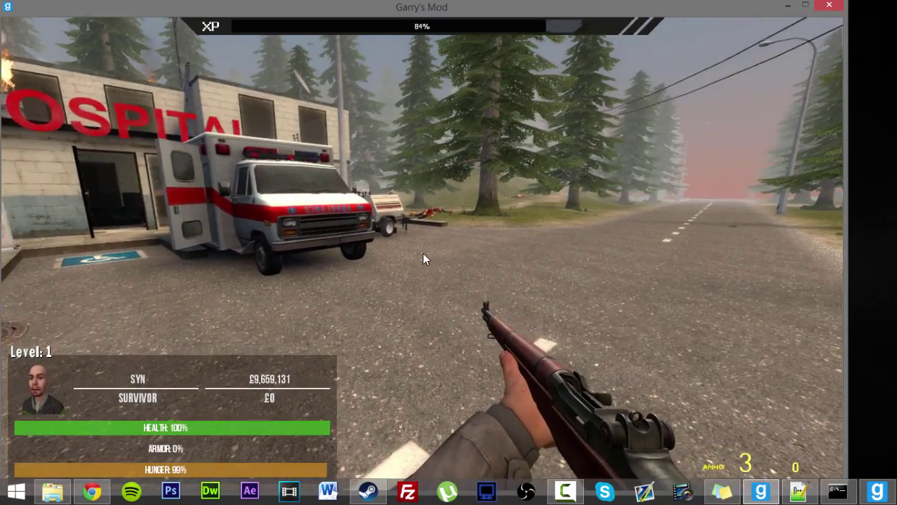
{"action": "key", "text": "s"}
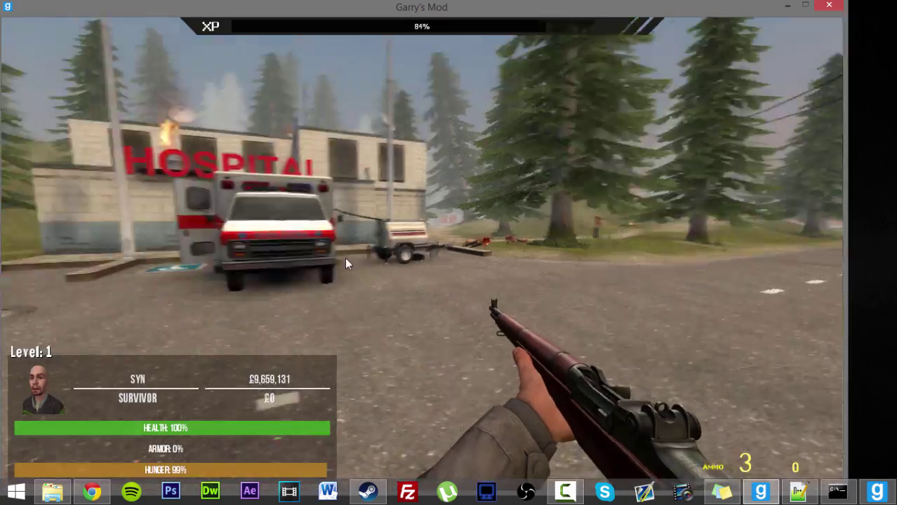
{"action": "key", "text": "w"}
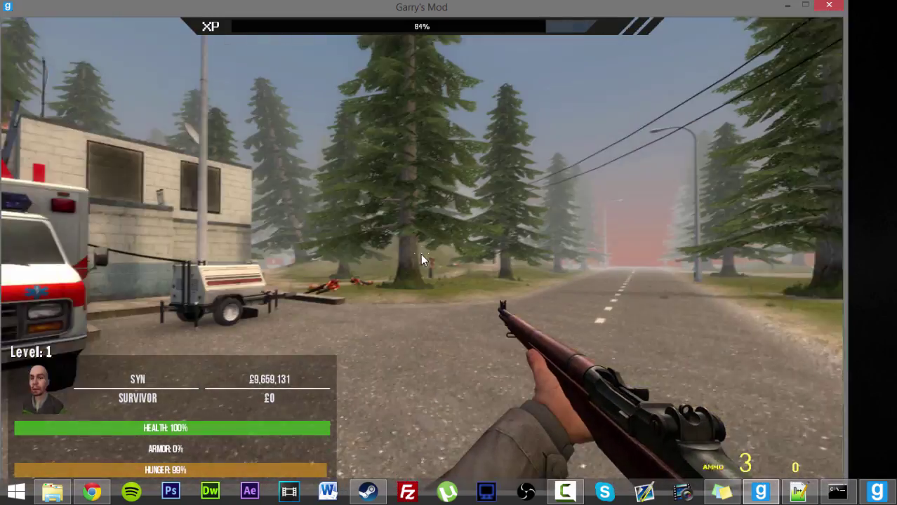
Step: Equip the Springfield Sniper Rifle and fire a scoped shot at the infected near the trees
{"action": "key", "text": "q"}
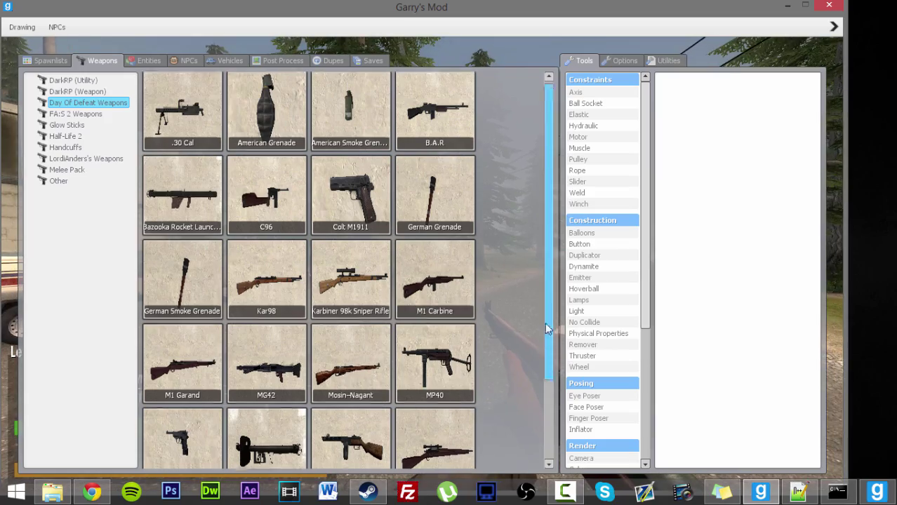
{"action": "scroll", "coordinate": [425, 451], "scroll_direction": "down", "scroll_amount": 3}
{"action": "left_click", "coordinate": [442, 339]}
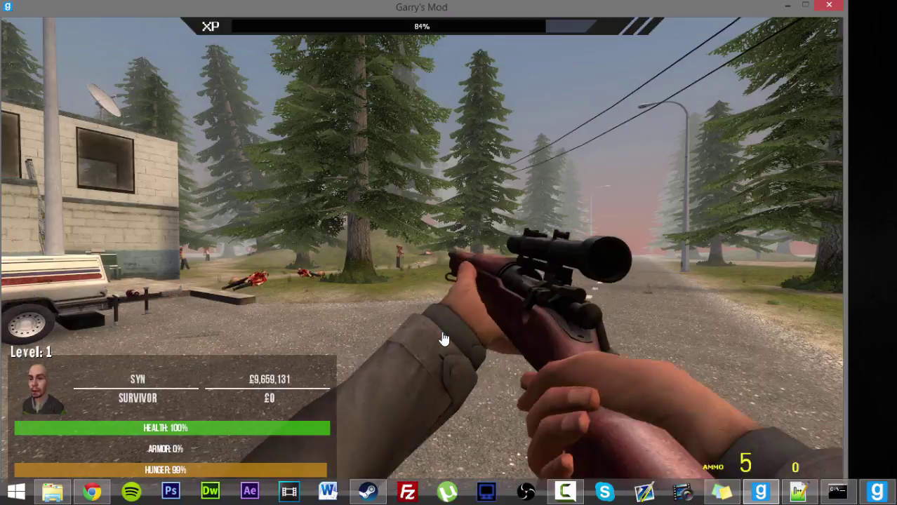
{"action": "right_click", "coordinate": [422, 261]}
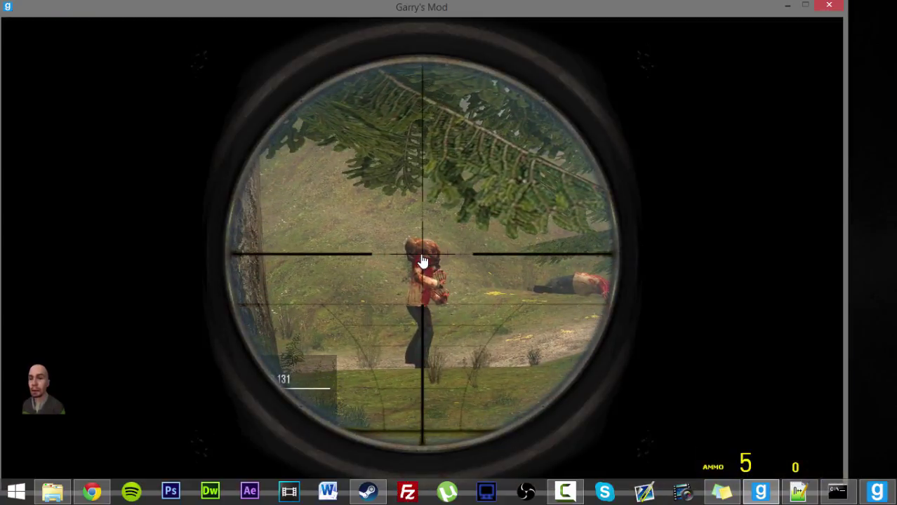
{"action": "left_click", "coordinate": [424, 260]}
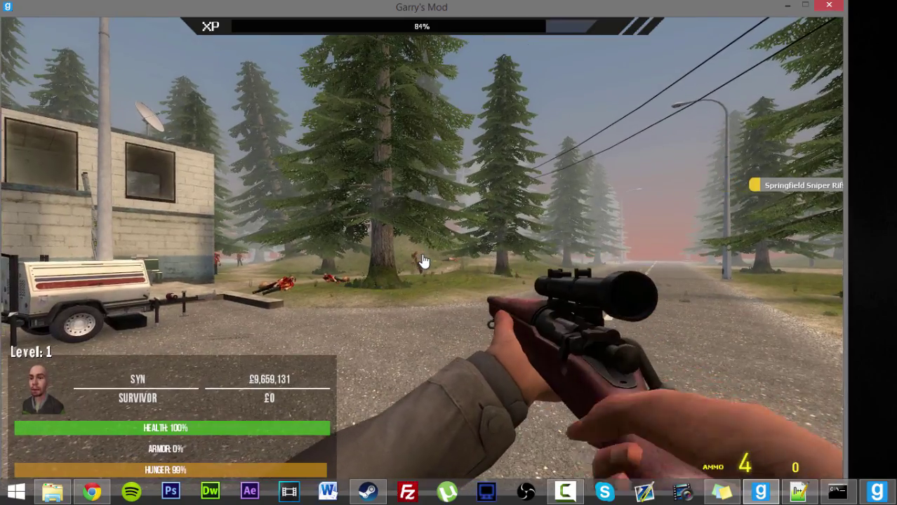